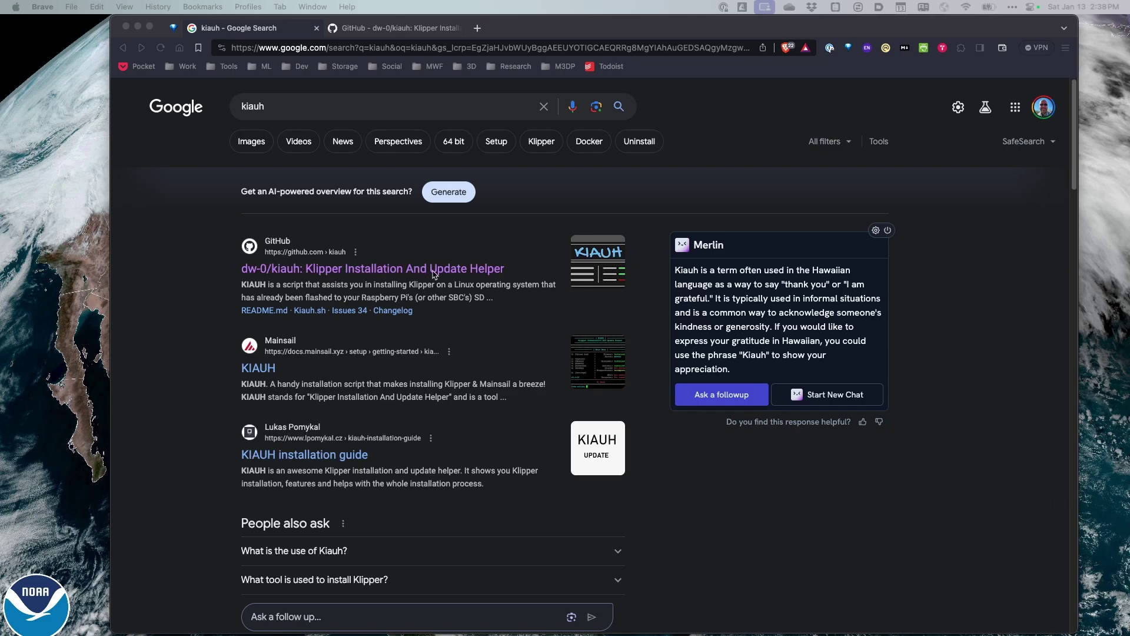
# Open the dw-0/kiauh GitHub page and look through its file list and README introduction
pyautogui.click(371, 28)
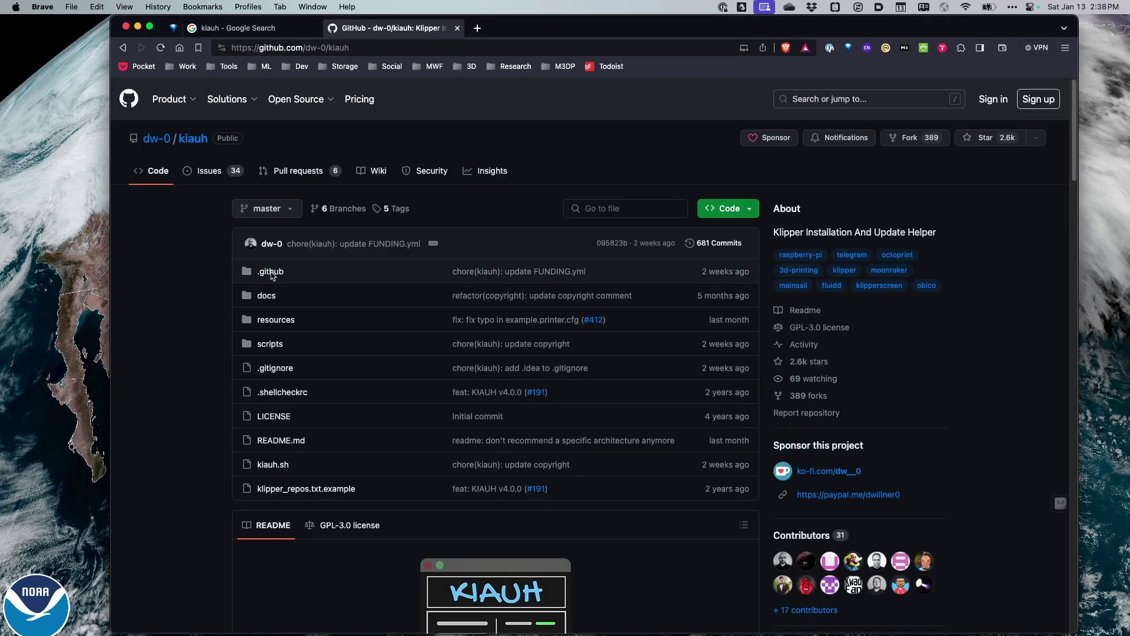
pyautogui.scroll(-5, 393, 325)
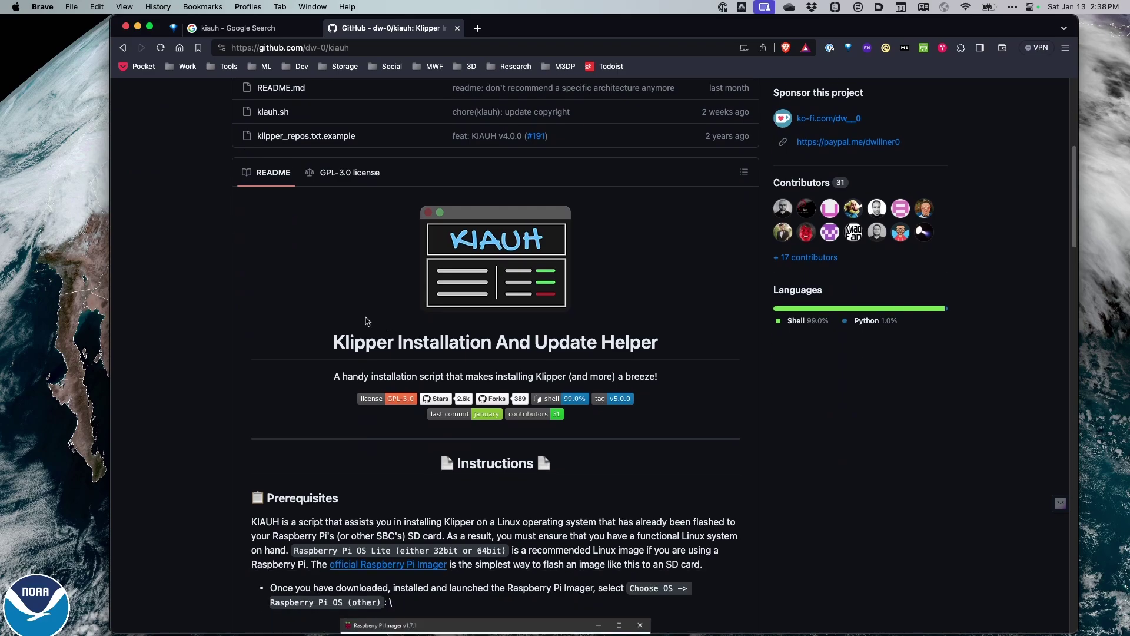
pyautogui.scroll(7, 366, 321)
pyautogui.scroll(-3, 367, 321)
pyautogui.scroll(3, 366, 320)
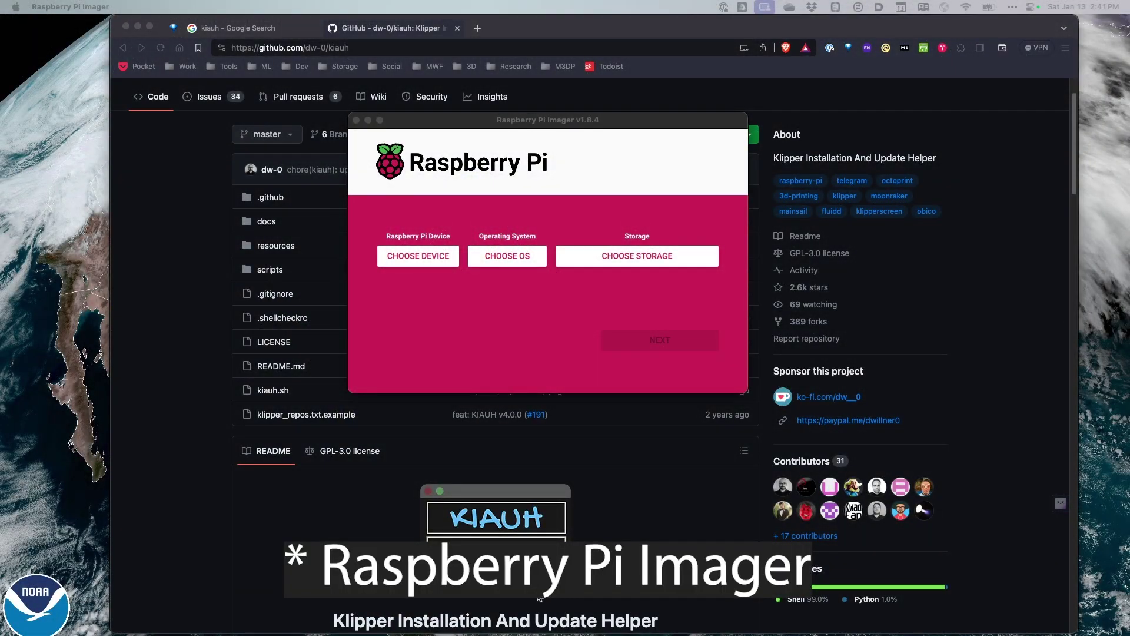
# In Raspberry Pi Imager, choose Raspberry Pi 4, Raspberry Pi OS Lite (32-bit) and the 62.5 GB Generic SD/MMC card
pyautogui.click(410, 259)
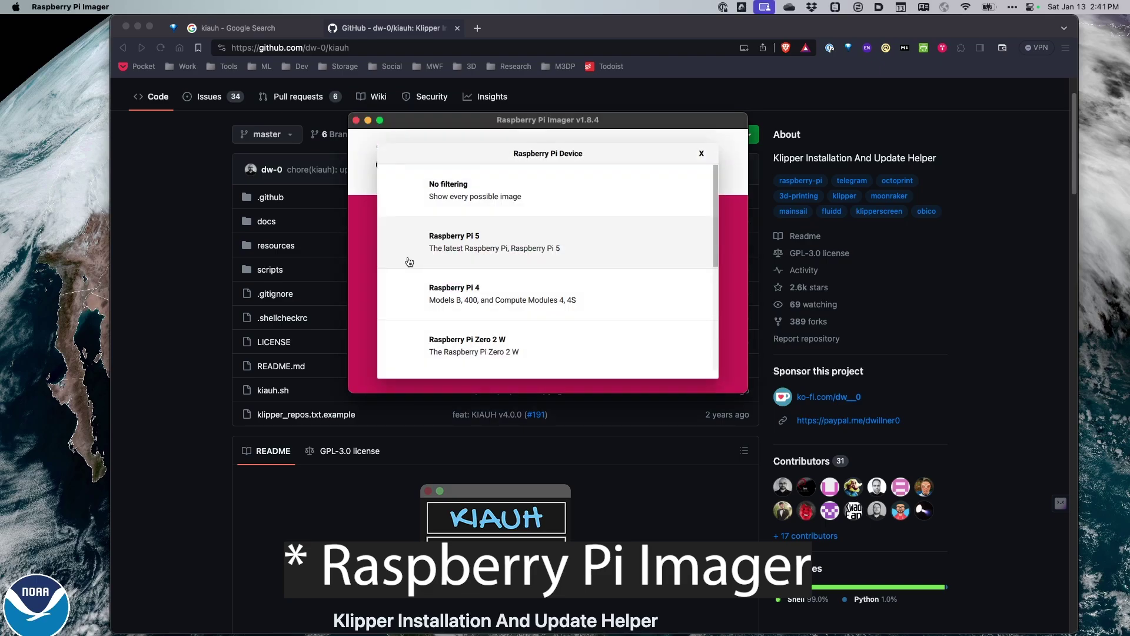
pyautogui.click(466, 298)
pyautogui.click(480, 259)
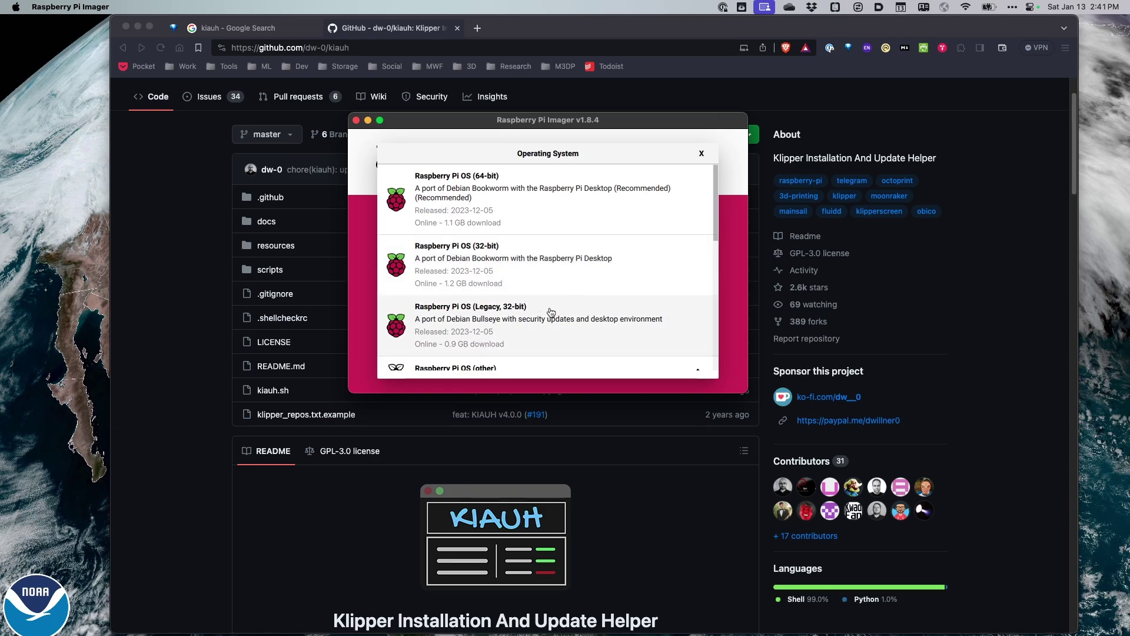
pyautogui.scroll(-3, 551, 312)
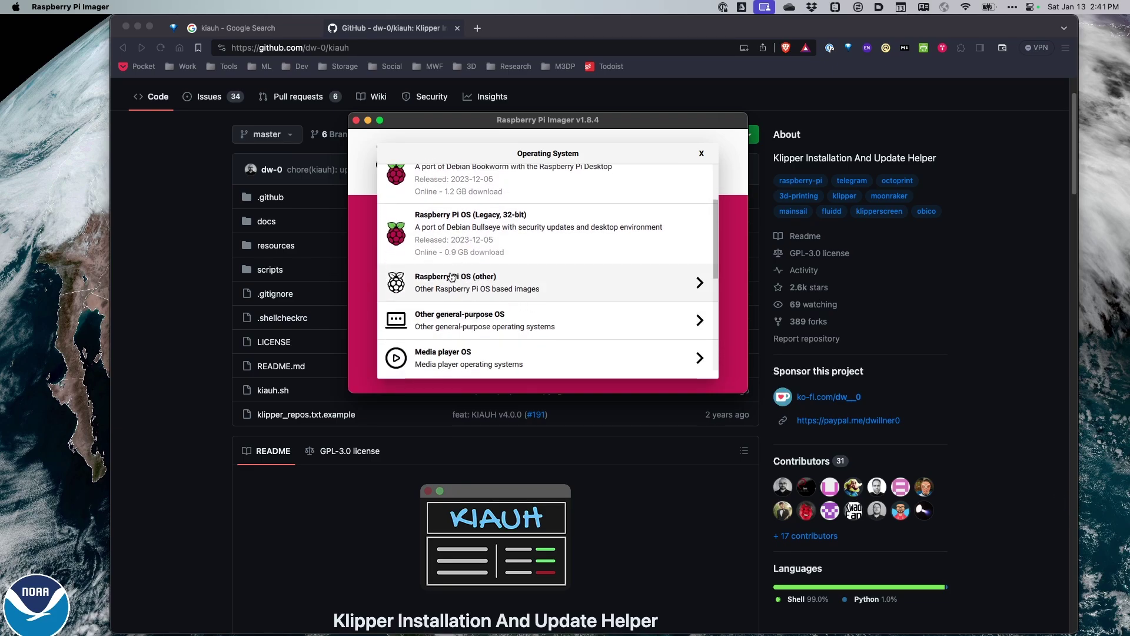
pyautogui.click(478, 288)
pyautogui.scroll(-4, 523, 310)
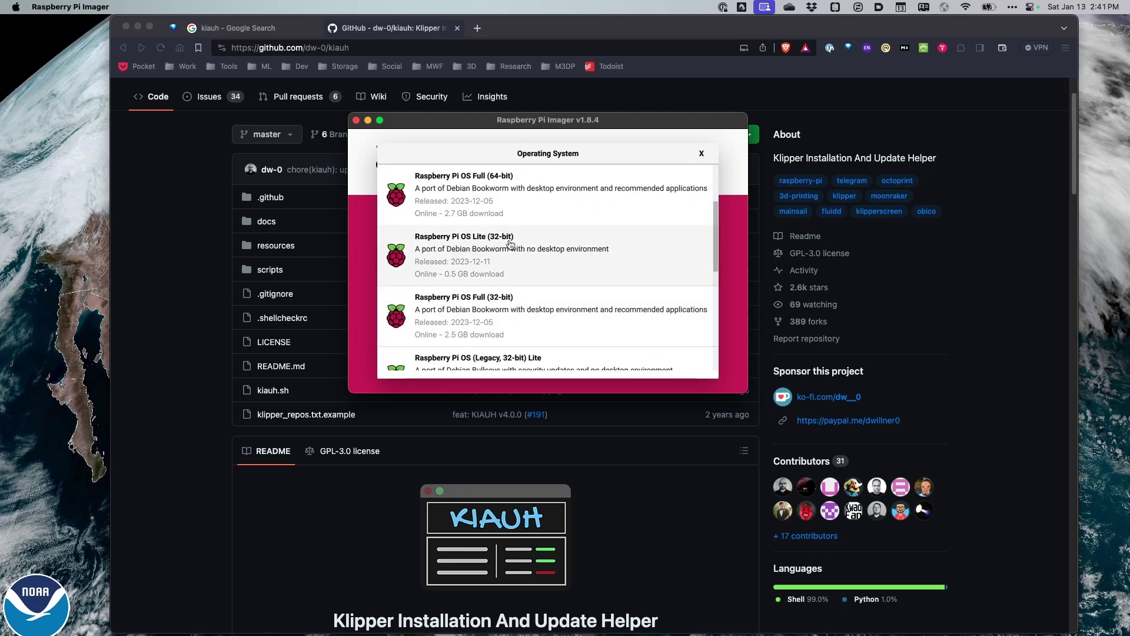
pyautogui.click(454, 250)
pyautogui.click(667, 255)
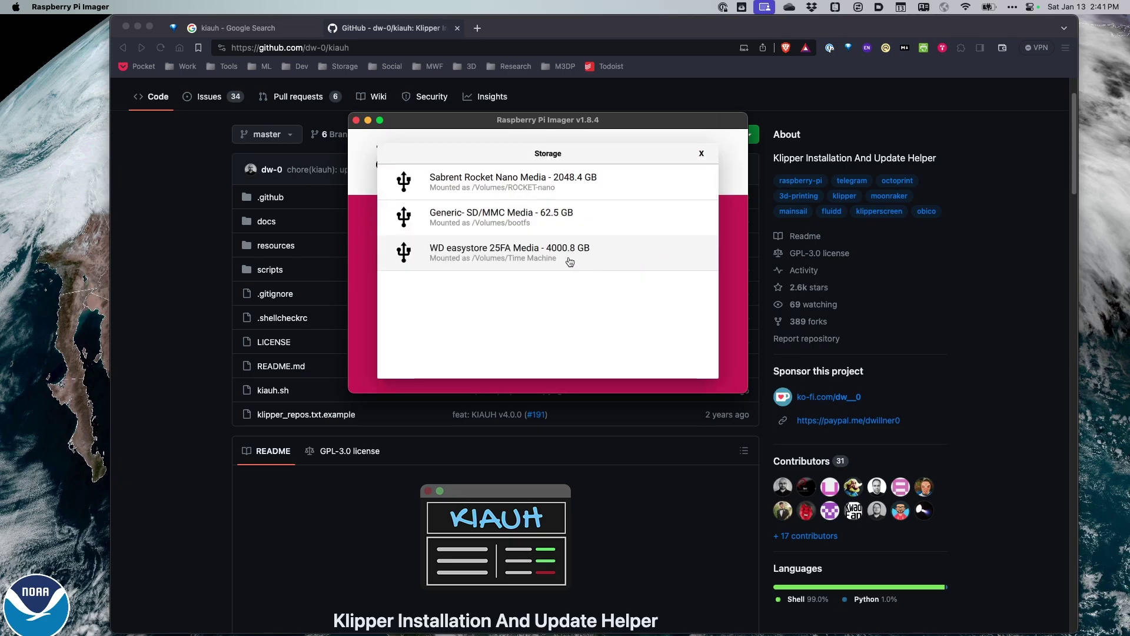
pyautogui.click(492, 220)
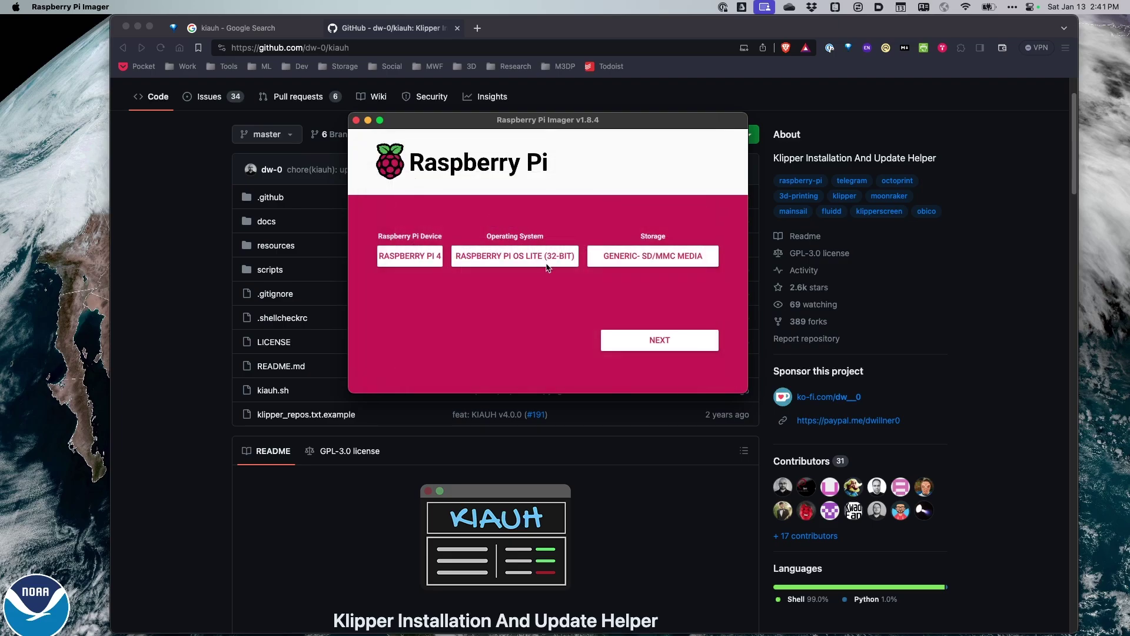
# Edit the OS customisation settings with the hostname swx1 and save them
pyautogui.click(644, 342)
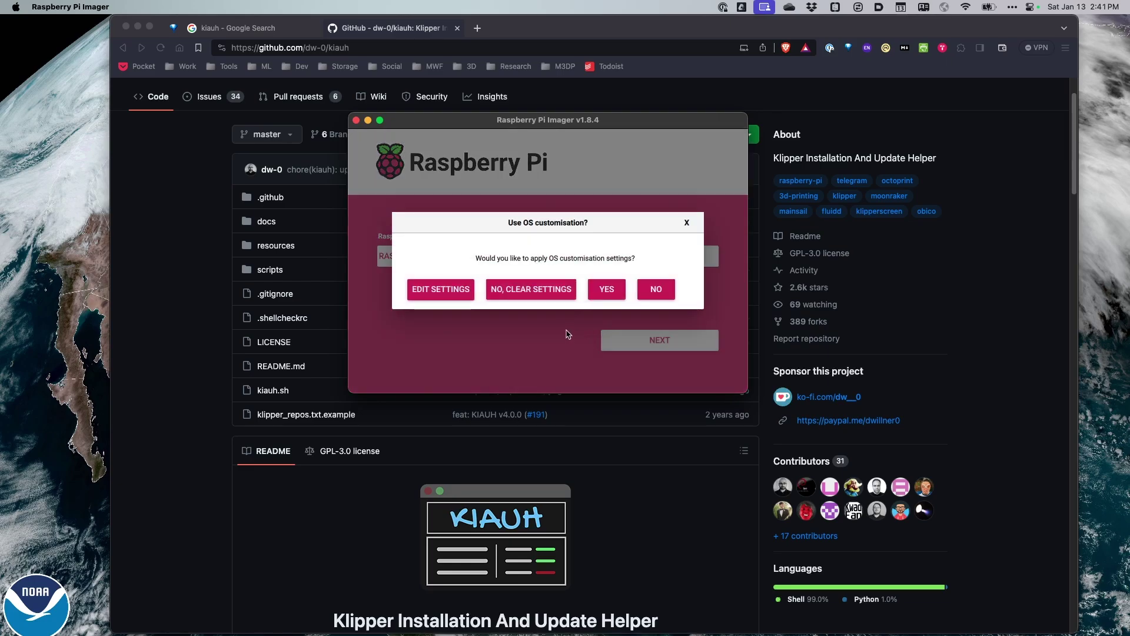
pyautogui.click(433, 290)
pyautogui.doubleClick(494, 132)
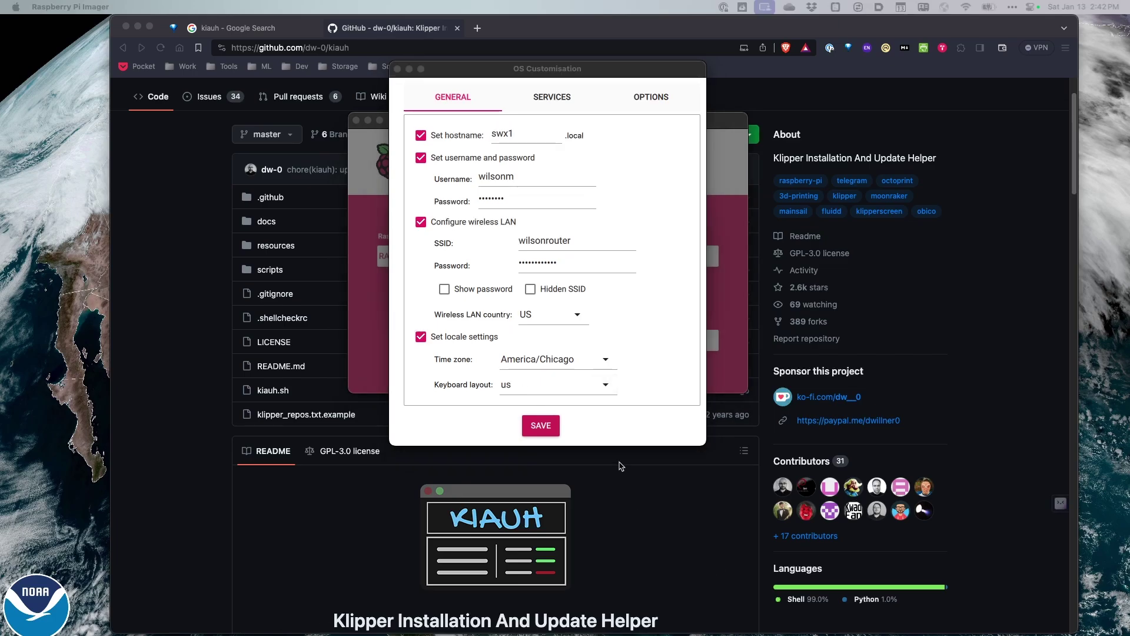
pyautogui.click(541, 424)
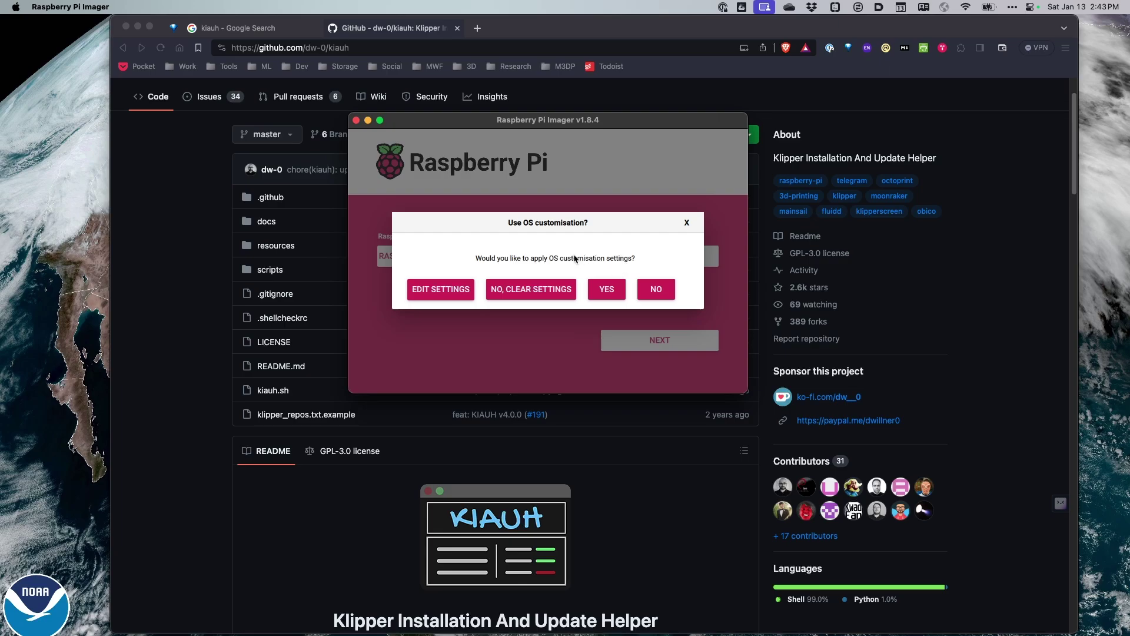
# Write the customised image to the SD card, authorising with the account password, and close the imager once writing completes
pyautogui.click(609, 289)
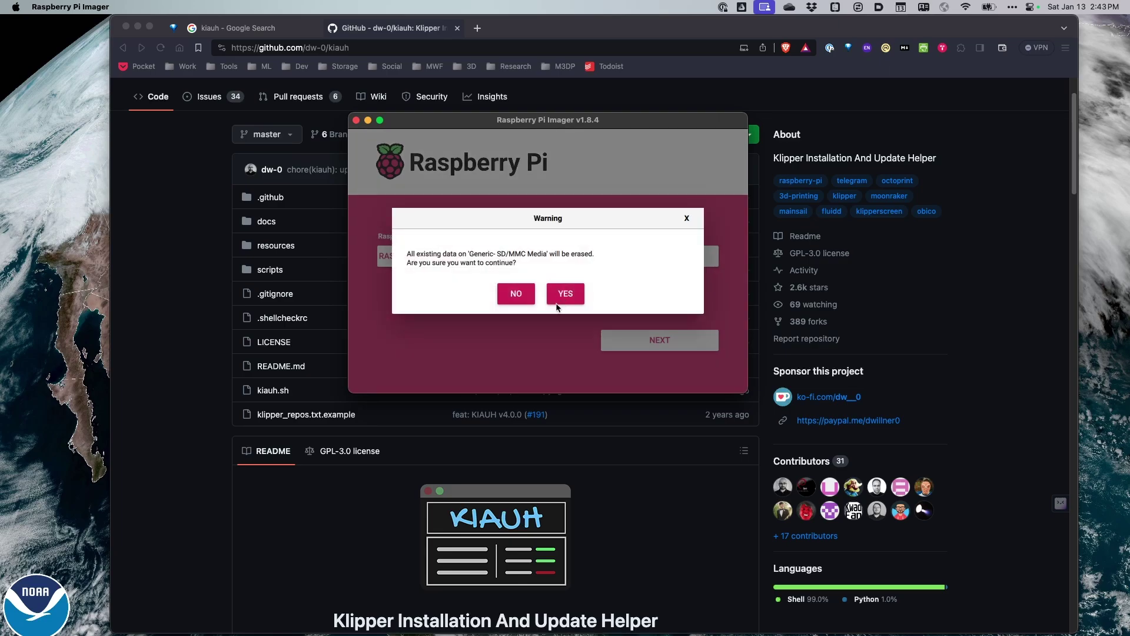
pyautogui.click(572, 296)
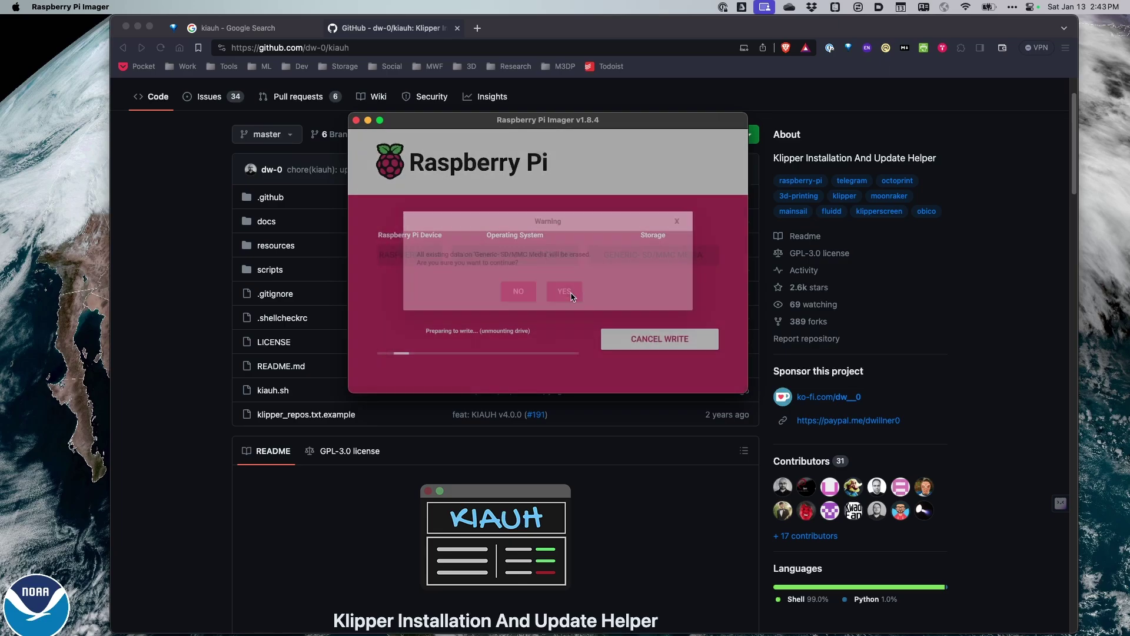
pyautogui.write('•••••••••••')
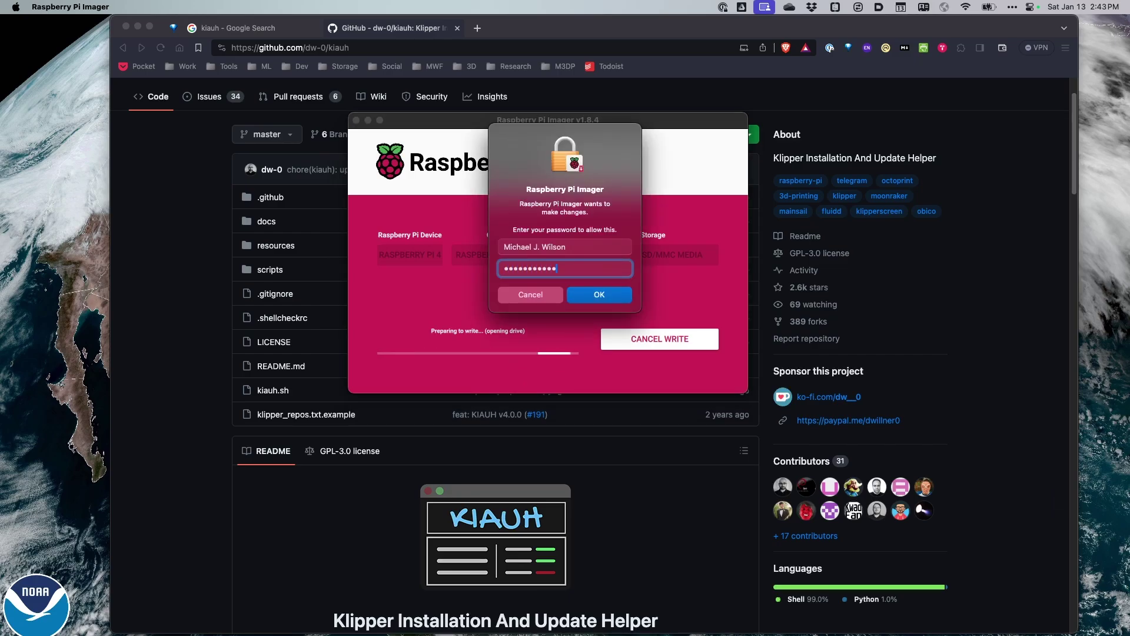
pyautogui.press('Return')
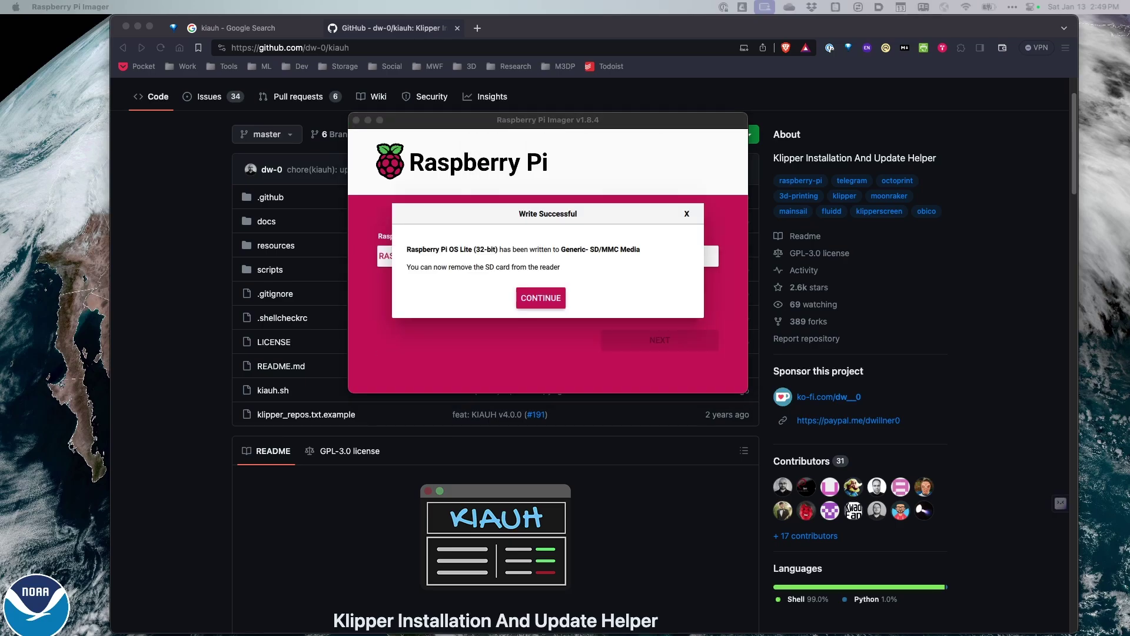
pyautogui.click(547, 301)
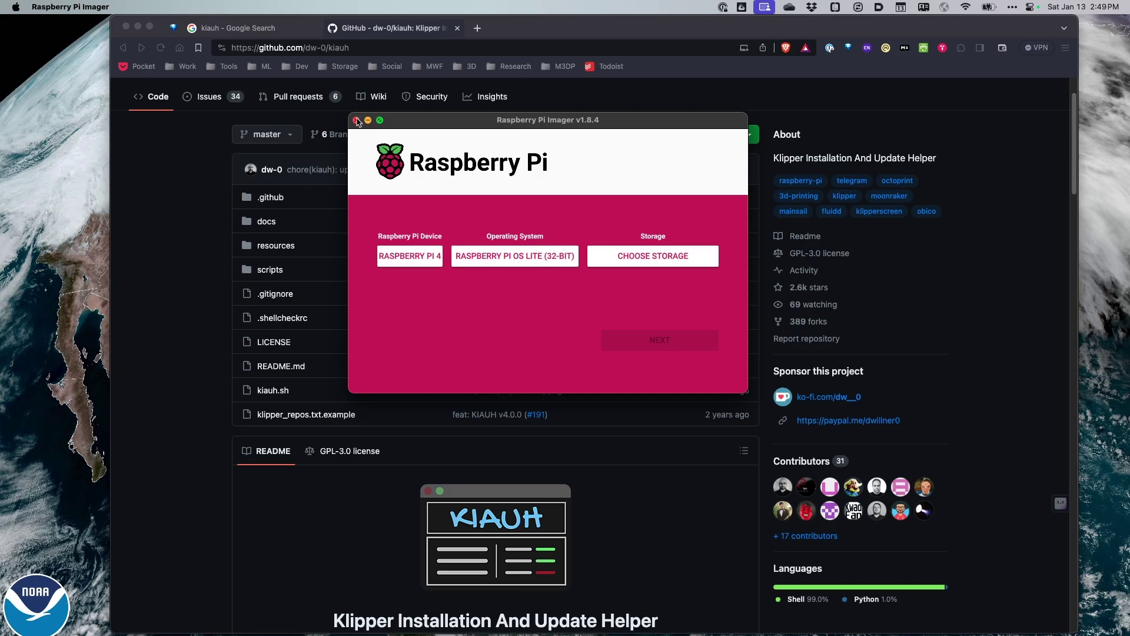
pyautogui.click(357, 120)
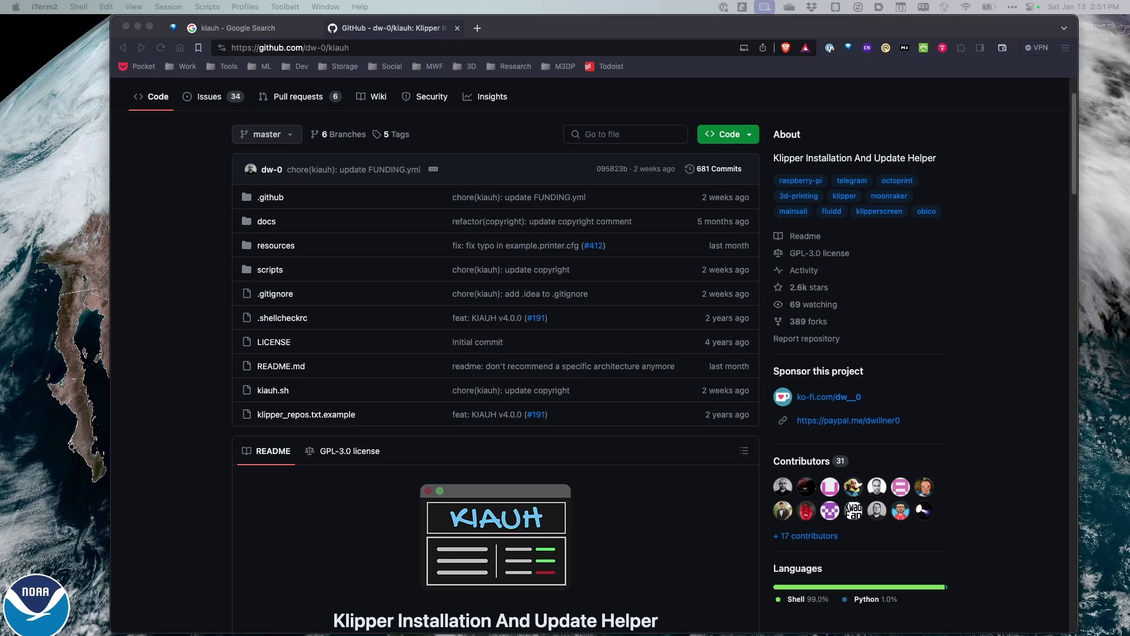
# Switch to iTerm2, clear the browser out of the way and start an SSH connection to swx1.local with the configured username
pyautogui.hotkey('alt', 'space')
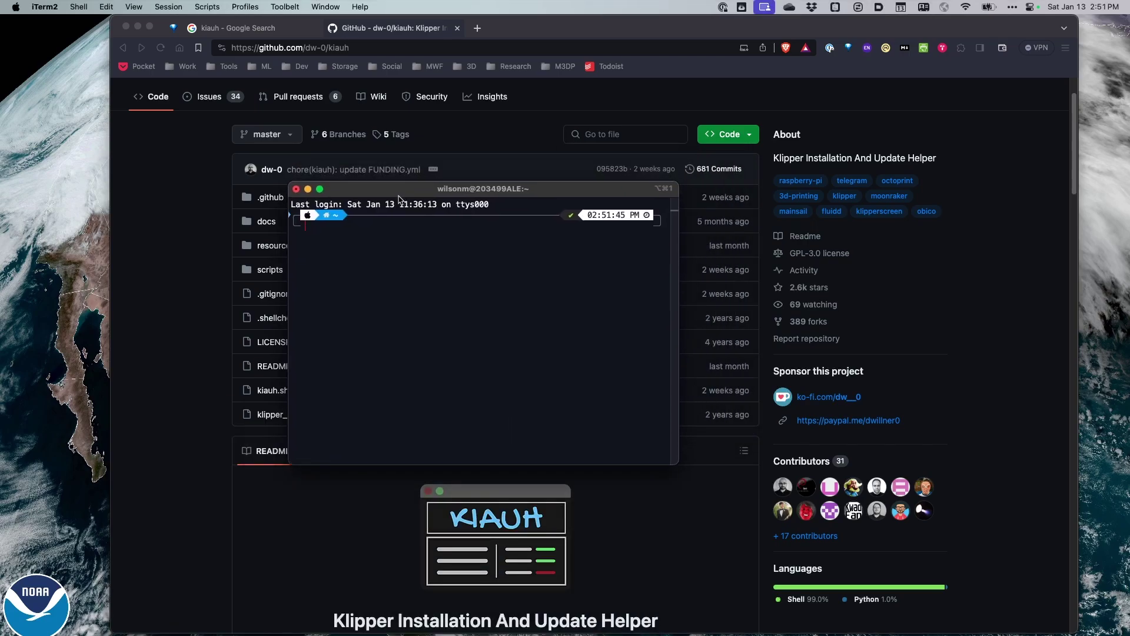
pyautogui.click(137, 27)
pyautogui.moveTo(401, 191); pyautogui.dragTo(438, 185)
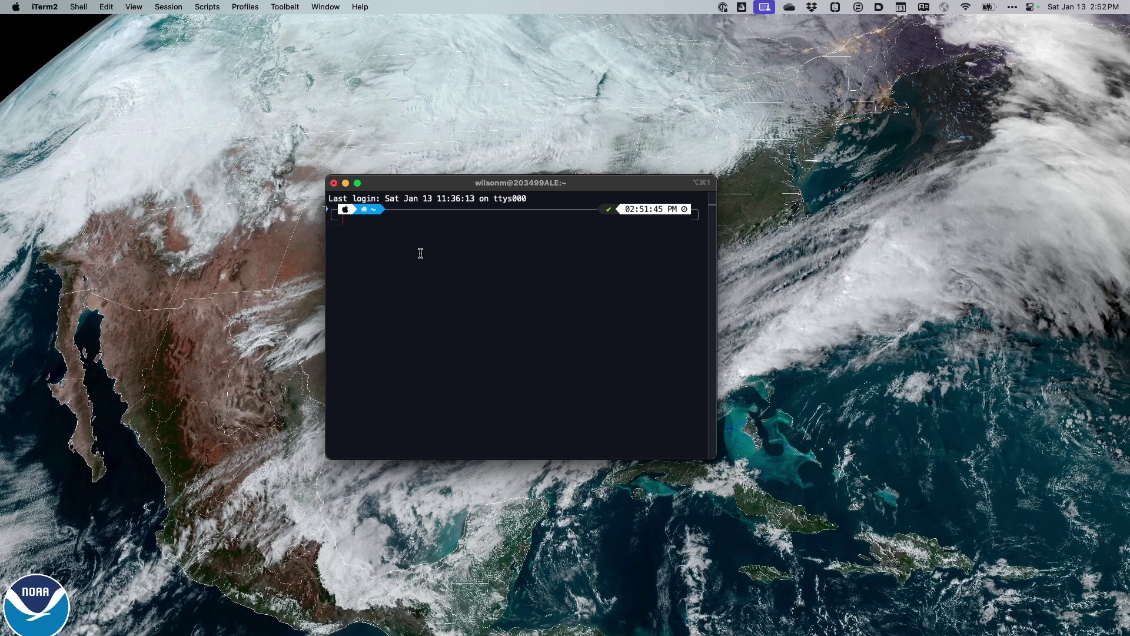
pyautogui.write('ssh wilsonm@swx1.local')
pyautogui.press('Return')
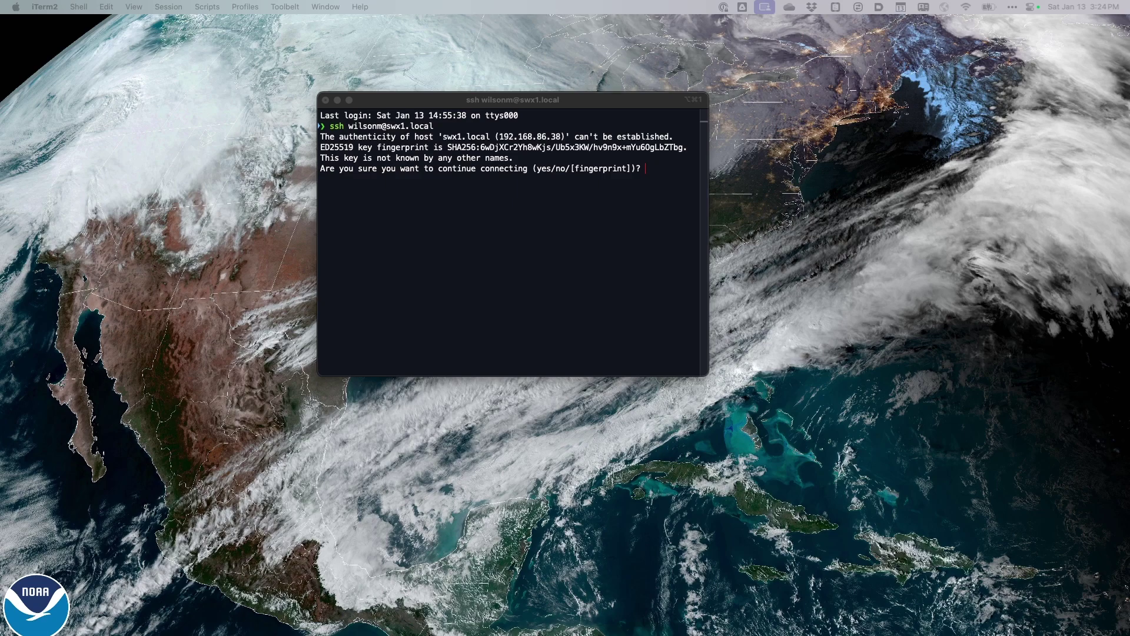
# Accept the host key with yes and repeat the SSH connection to swx1.local
pyautogui.click(618, 296)
pyautogui.write('yes')
pyautogui.press('Return')
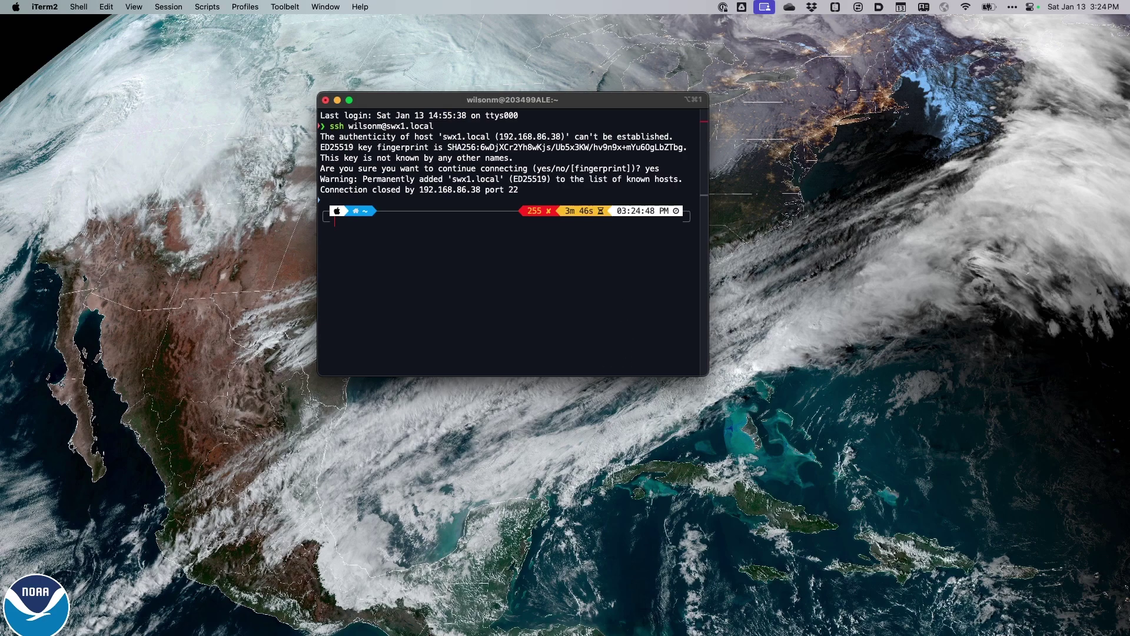
pyautogui.press('Up')
pyautogui.press('Return')
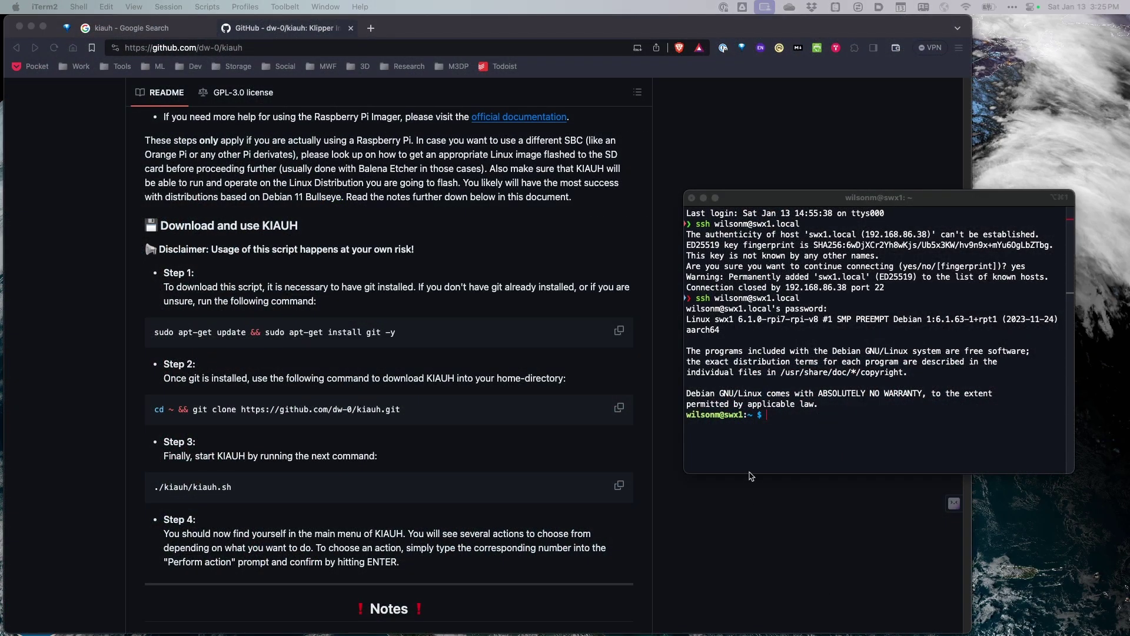
# Update the package lists and install git on the Pi with "sudo apt-get update && sudo apt-get install git -y"
pyautogui.click(765, 415)
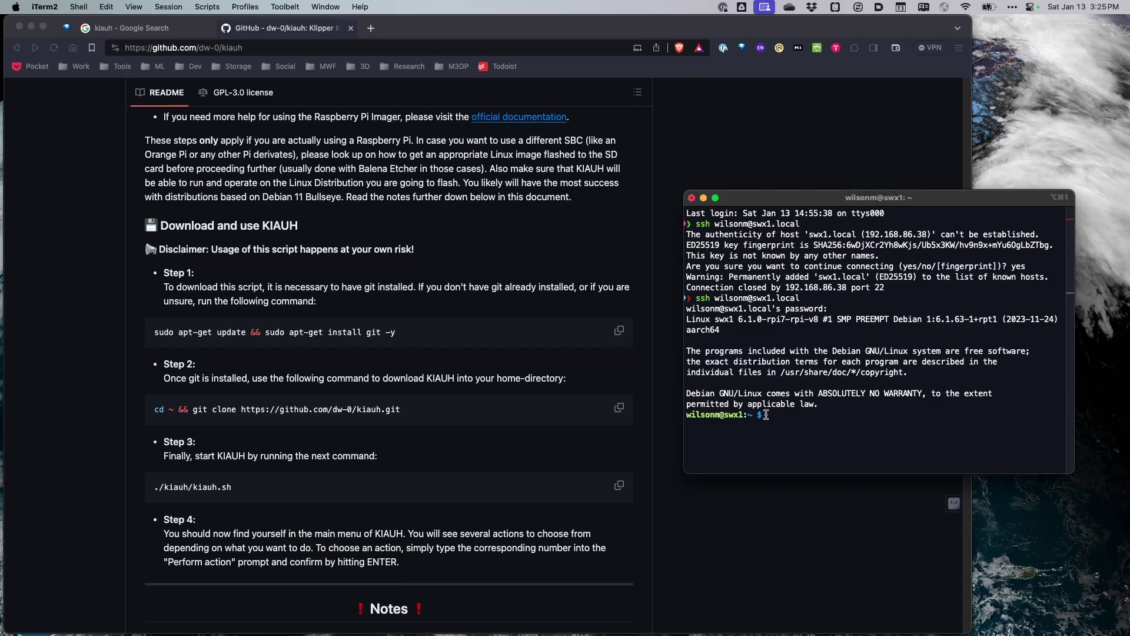
pyautogui.write('sudo apt-get update && sudo apt-get install git -y')
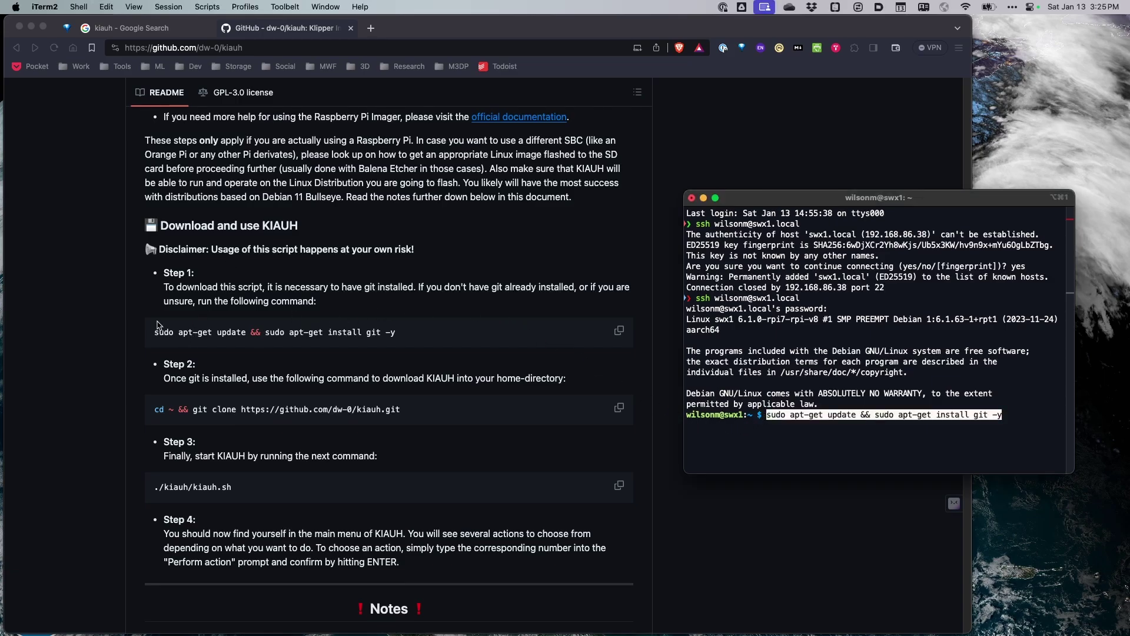
pyautogui.press('Return')
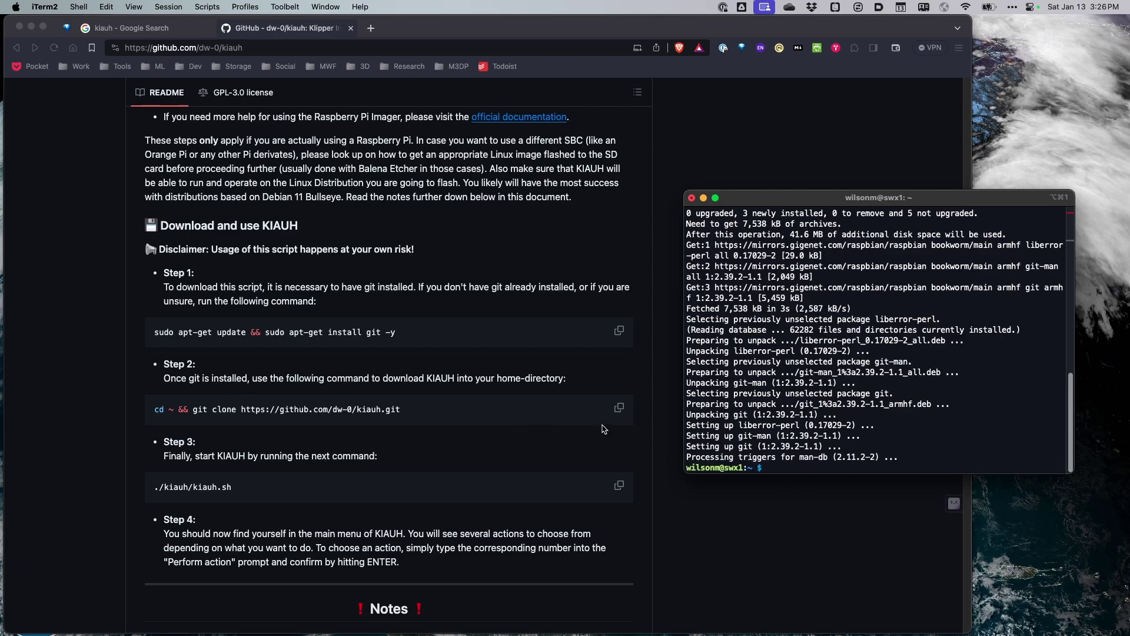
pyautogui.click(618, 408)
pyautogui.click(619, 408)
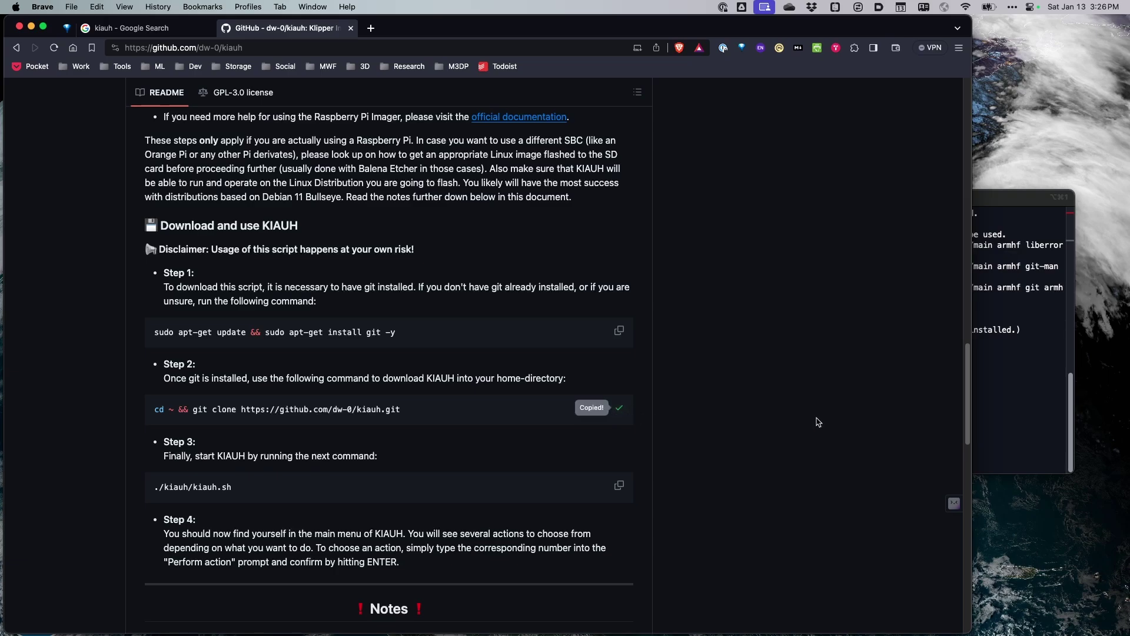
pyautogui.click(1006, 421)
pyautogui.press('super+v')
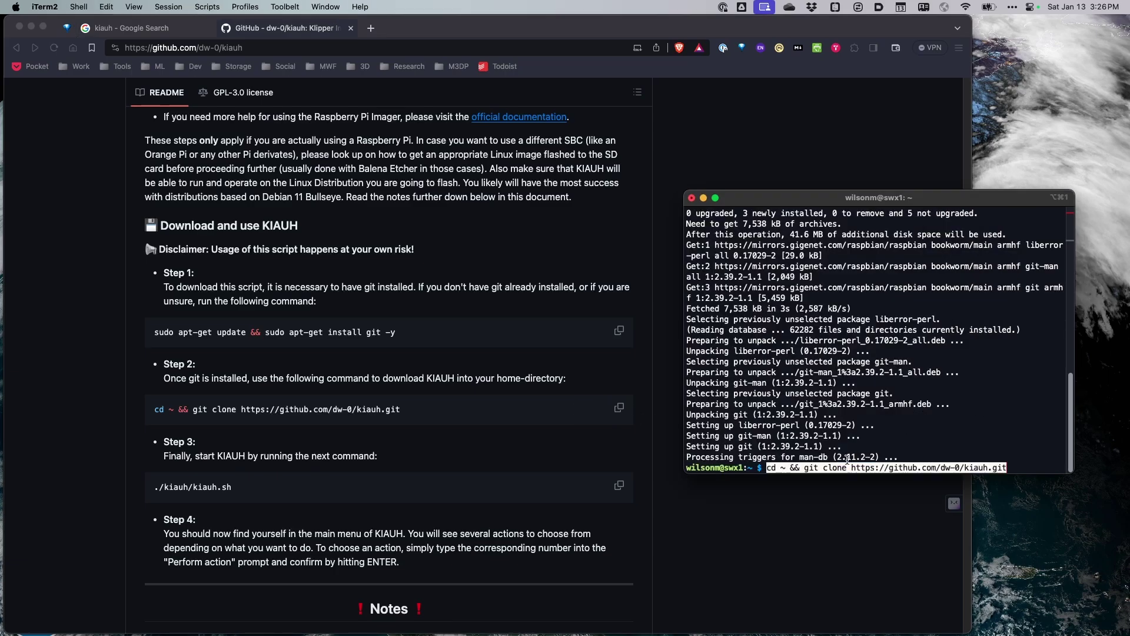
pyautogui.press('Return')
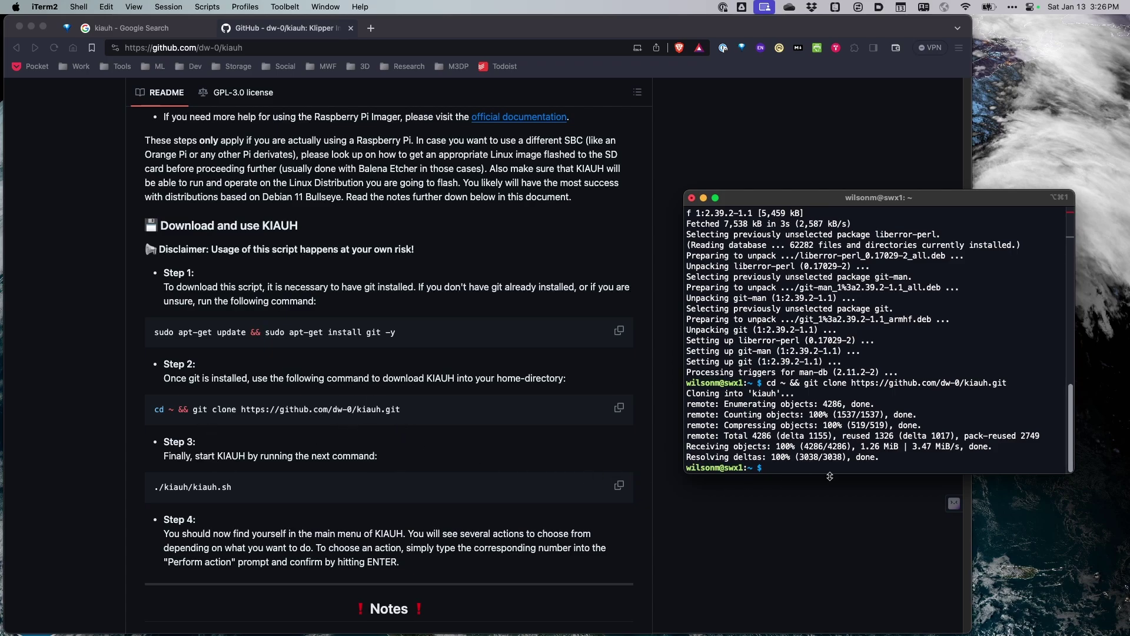
pyautogui.write('ls')
pyautogui.press('Return')
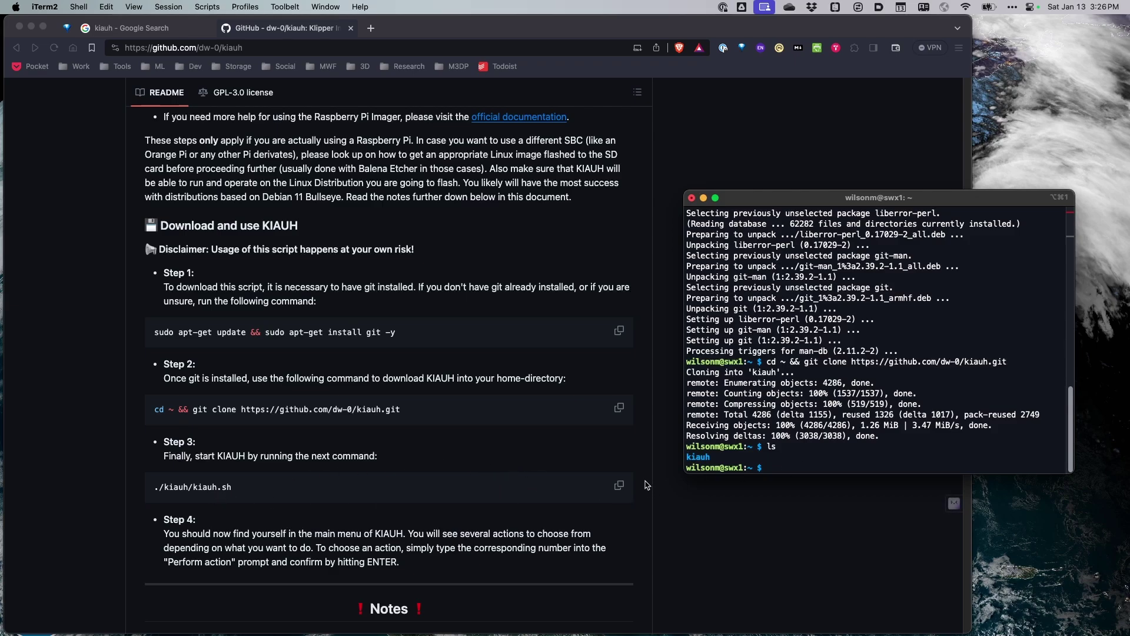
# Start KIAUH with the README's Step 3 command "./kiauh/kiauh.sh" and open its installation menu with action 1
pyautogui.click(616, 490)
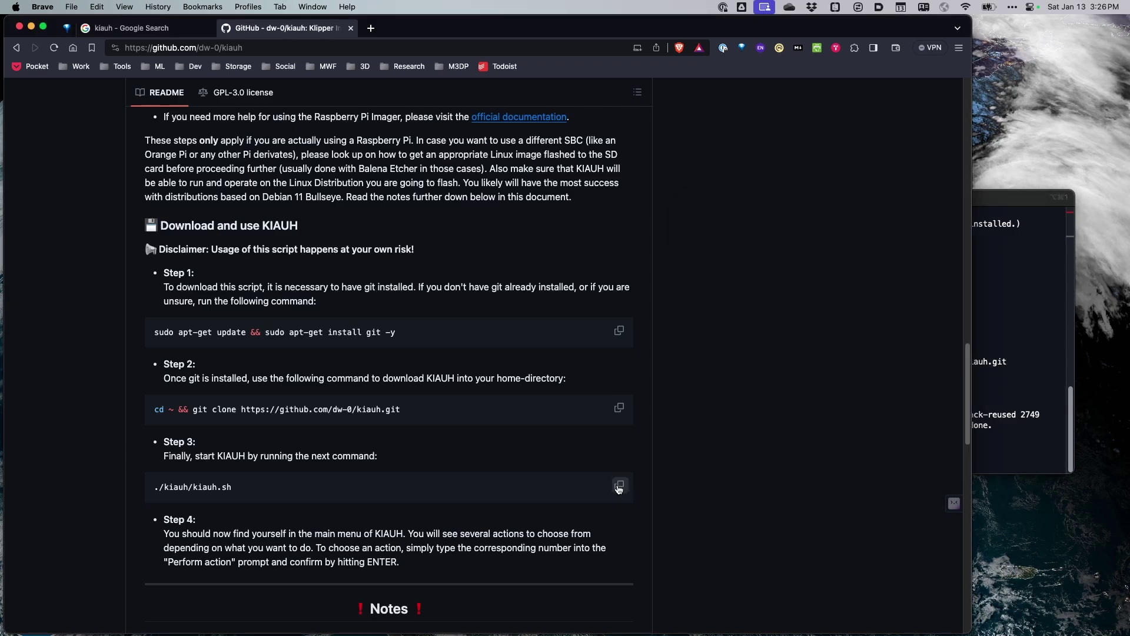
pyautogui.click(1025, 450)
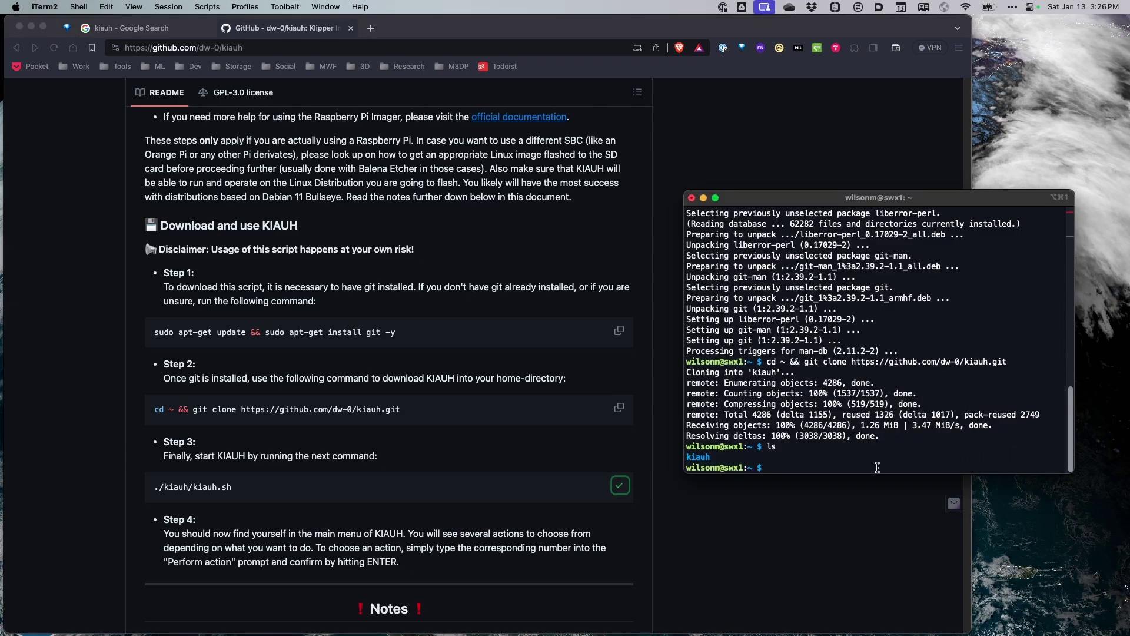
pyautogui.press('super+v')
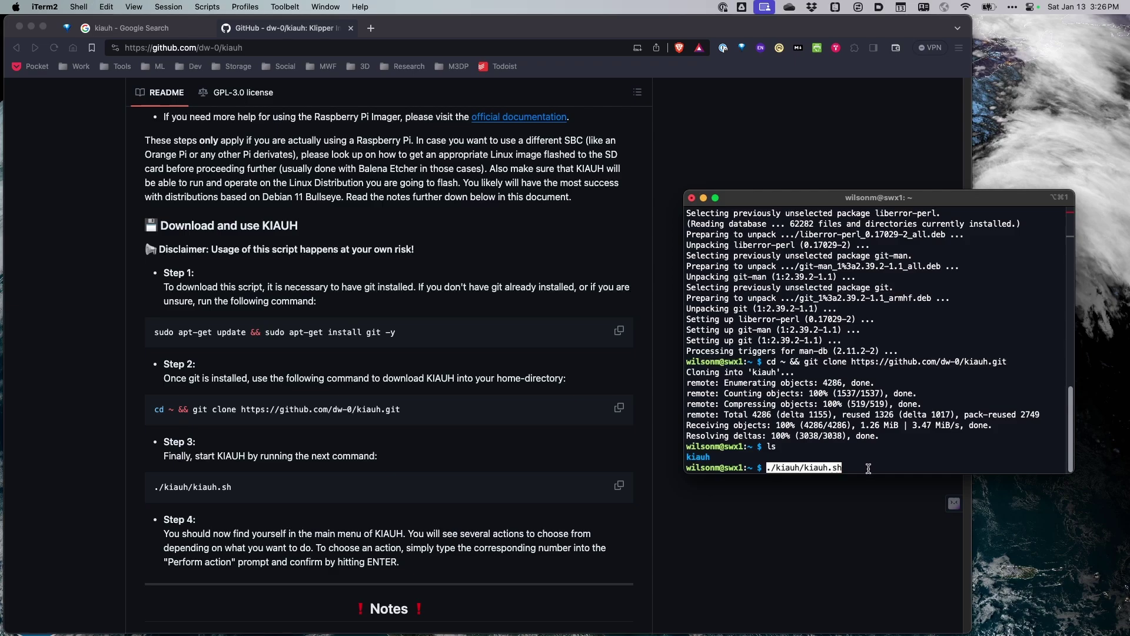
pyautogui.press('Return')
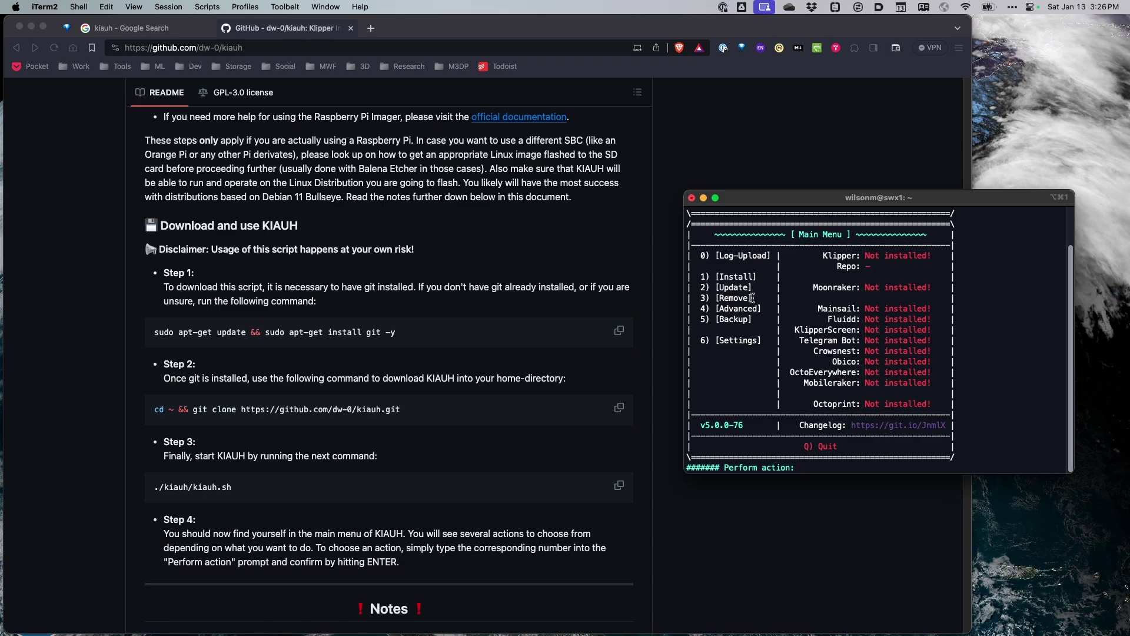
pyautogui.write('1')
pyautogui.press('Return')
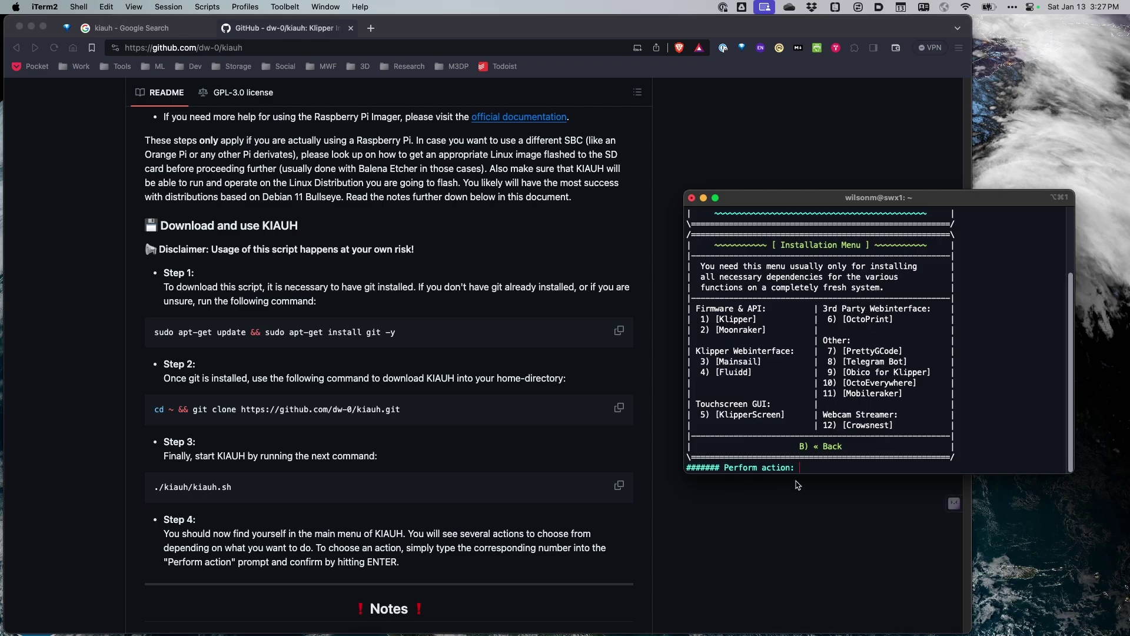
# Install Klipper using the recommended Python 3.x and set up 1 Klipper instance
pyautogui.write('1')
pyautogui.press('Return')
pyautogui.write('1')
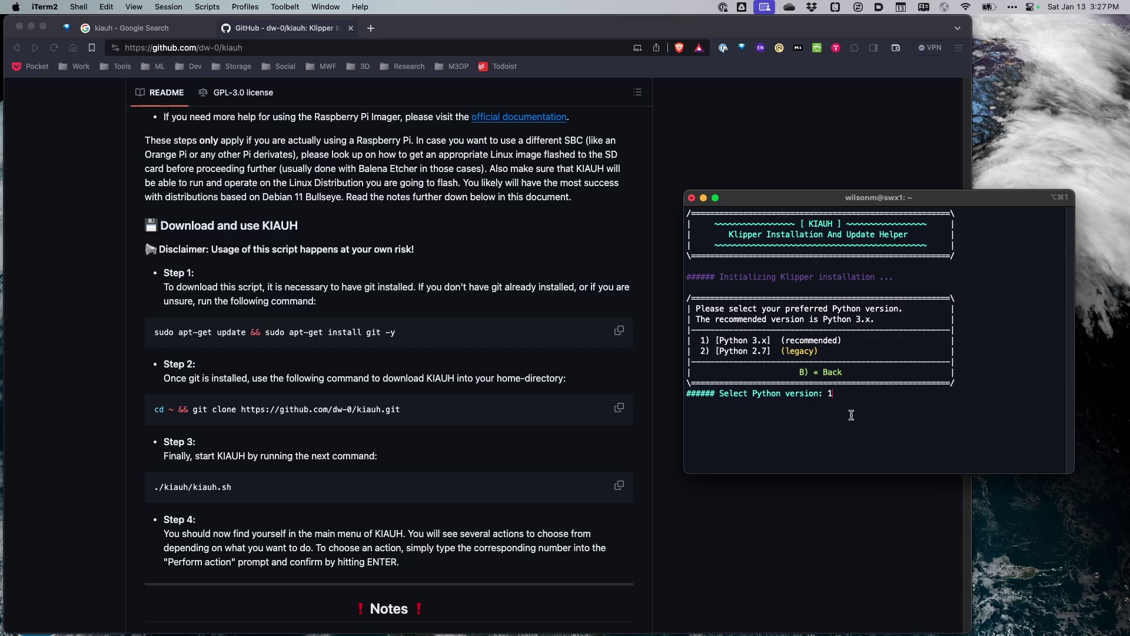
pyautogui.press('Return')
pyautogui.write('1')
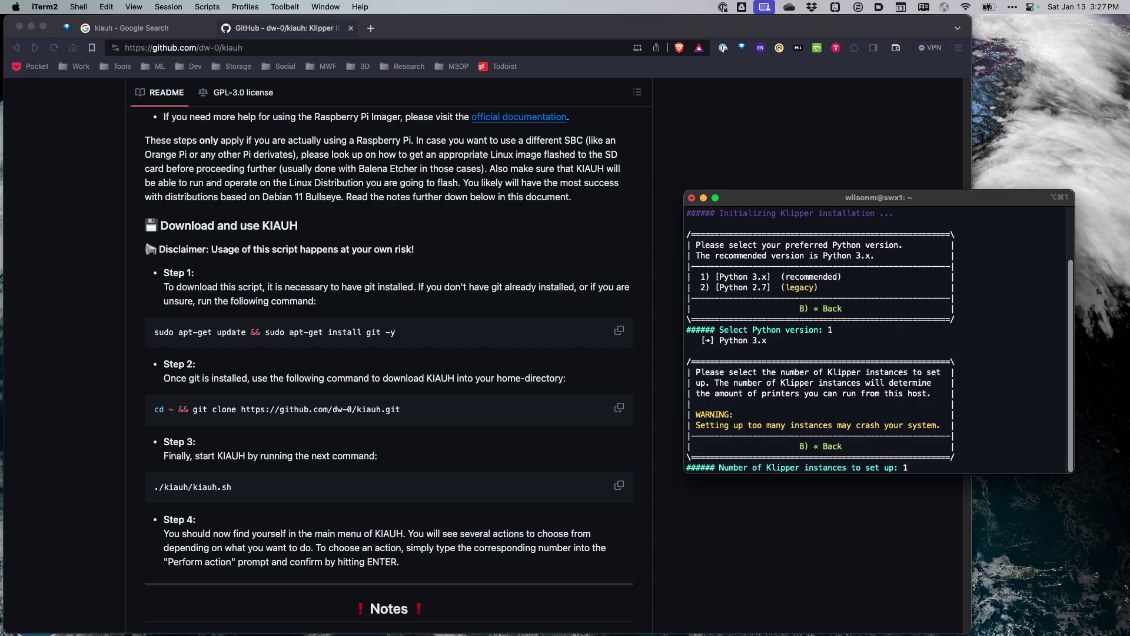
pyautogui.press('Return')
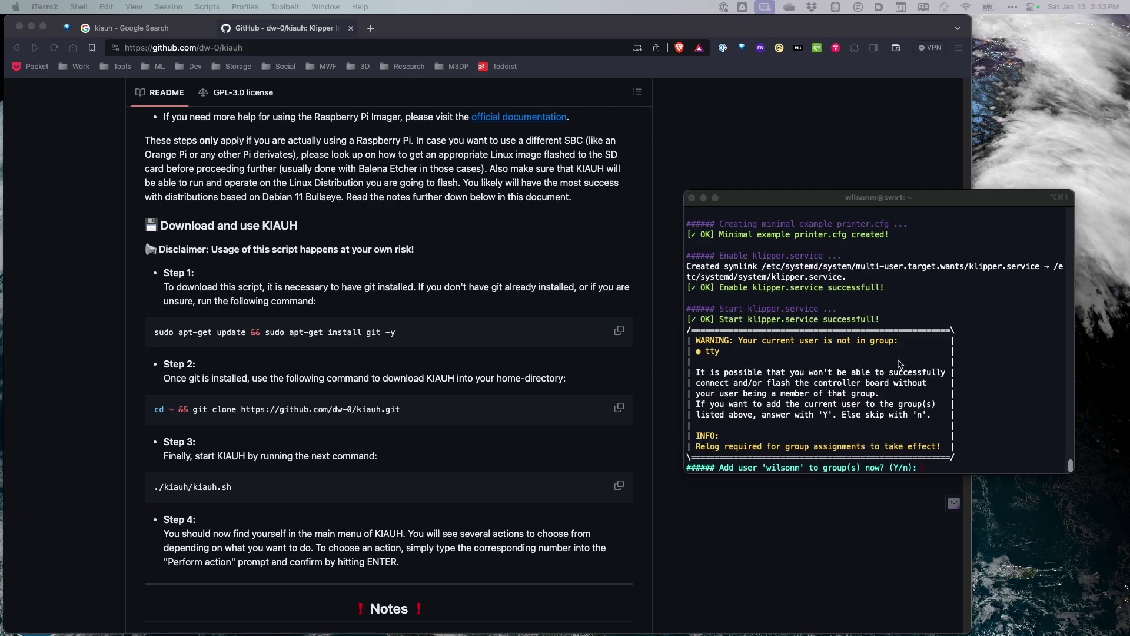
# Answer Y to adding the current user to the tty group
pyautogui.click(984, 452)
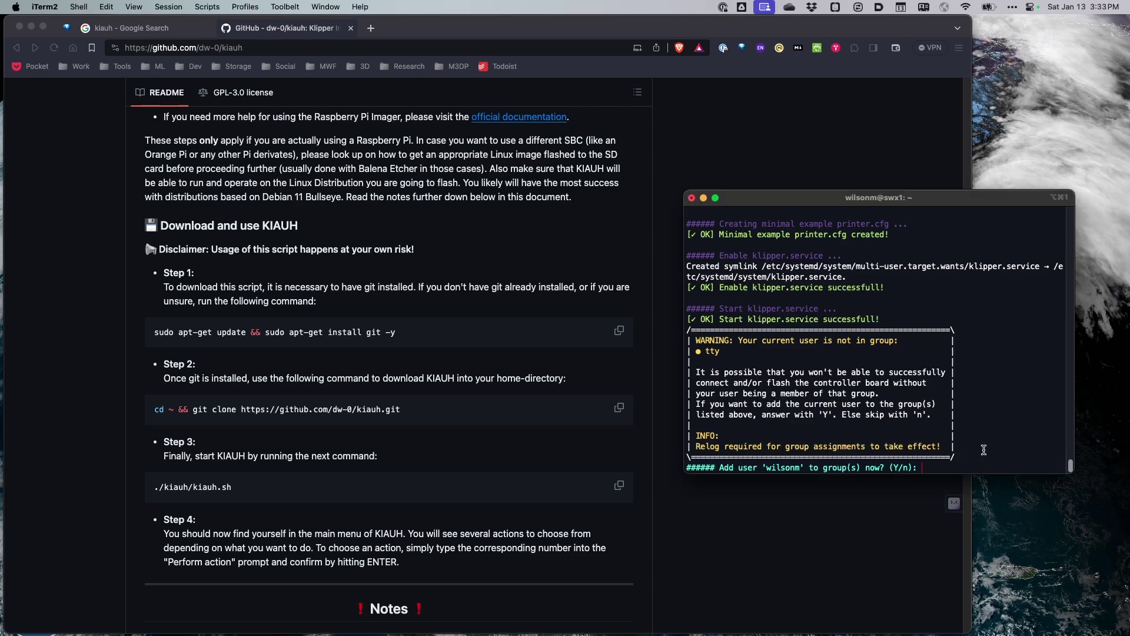
pyautogui.write('Y')
pyautogui.press('Return')
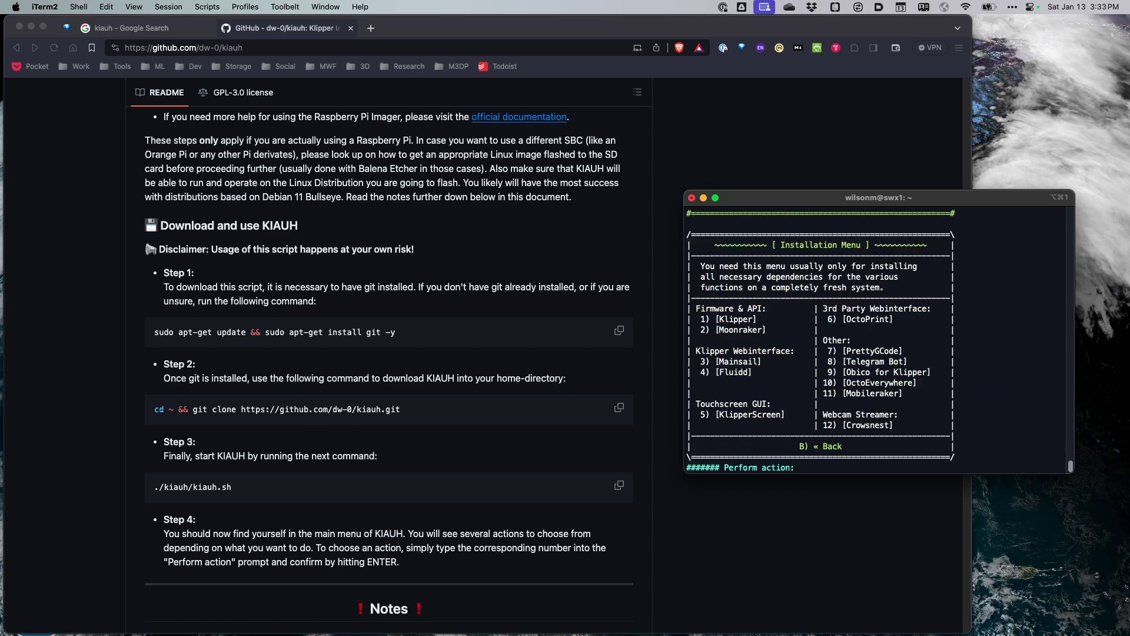
# Install Moonraker from KIAUH's installation menu with action 2, accepting its default prompt
pyautogui.write('2')
pyautogui.press('Return')
pyautogui.press('Return')
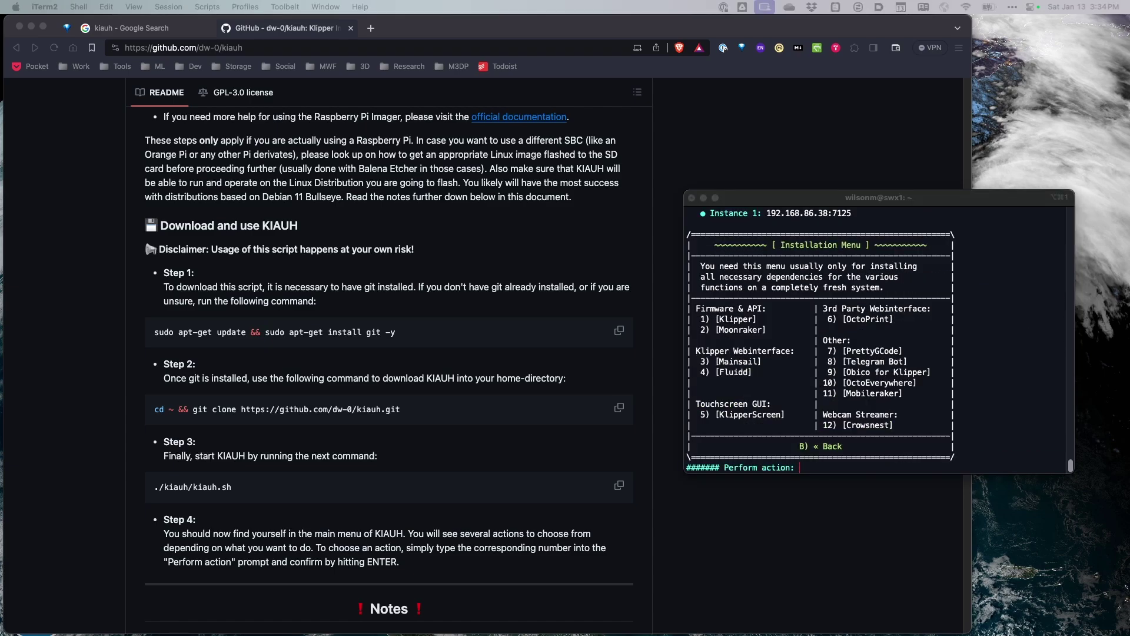
# Install Mainsail with action 3 and answer Y to downloading its recommended macros
pyautogui.click(817, 467)
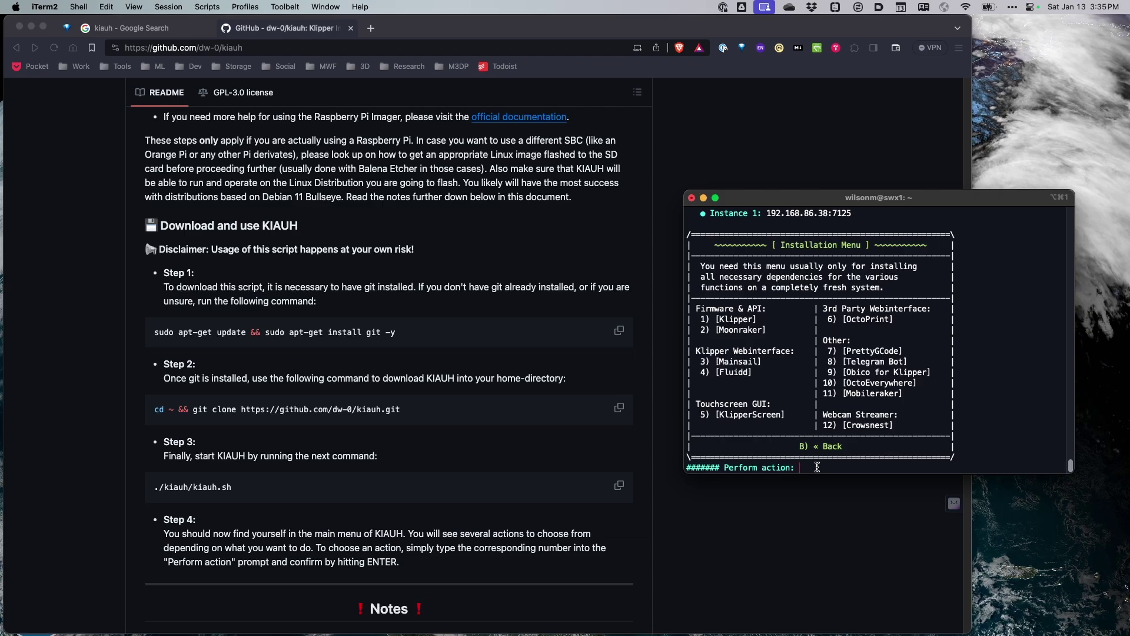
pyautogui.write('3')
pyautogui.press('Return')
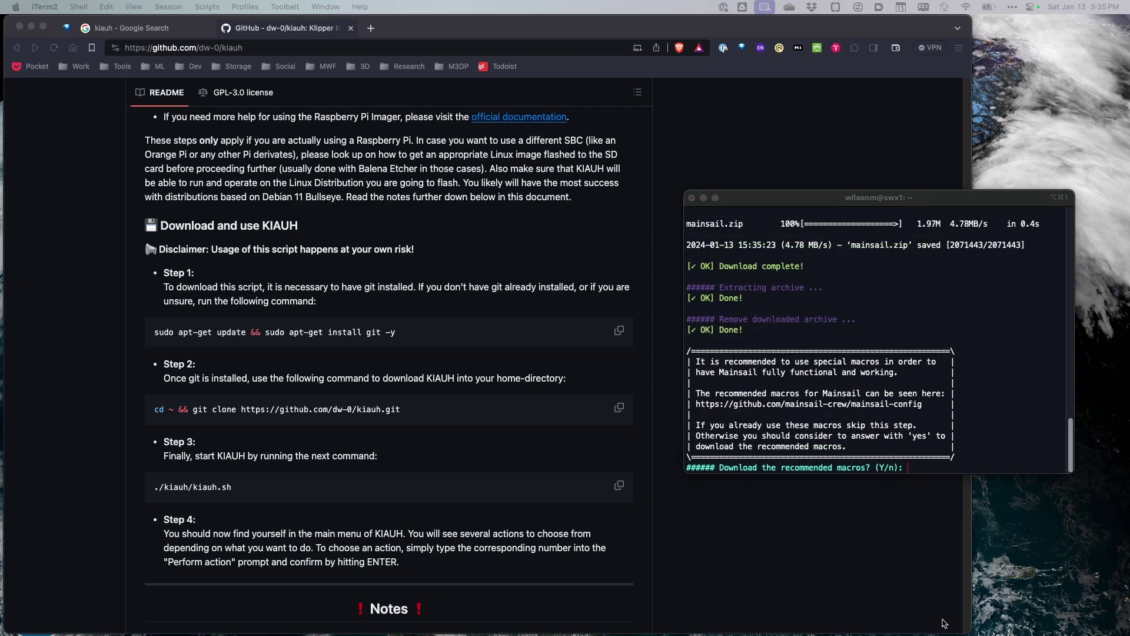
pyautogui.click(978, 457)
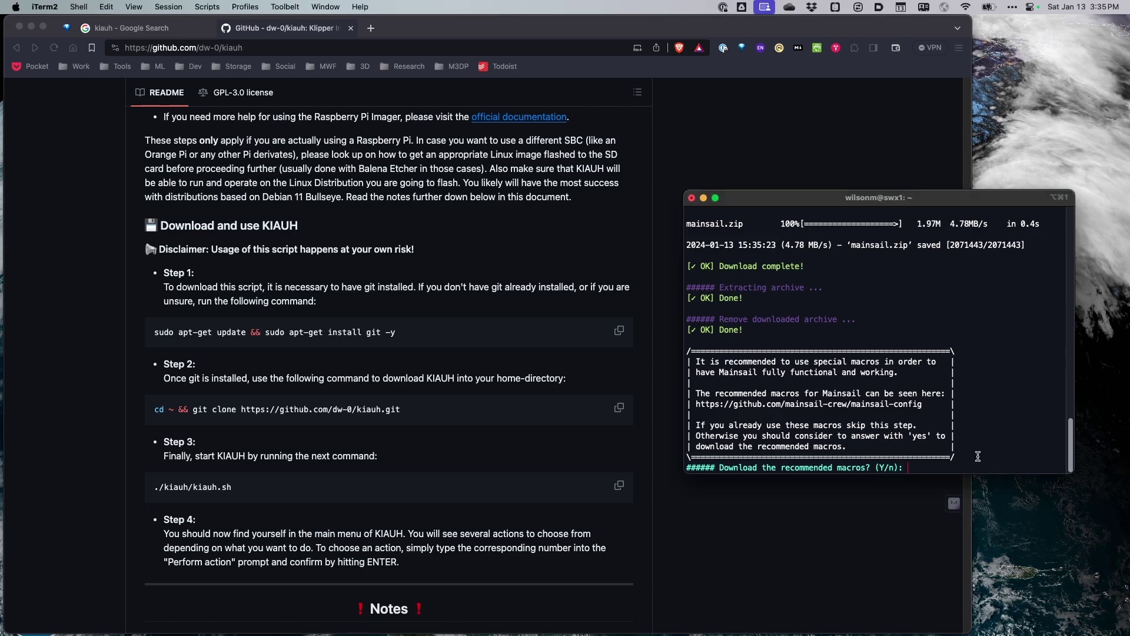
pyautogui.write('Y')
pyautogui.press('Return')
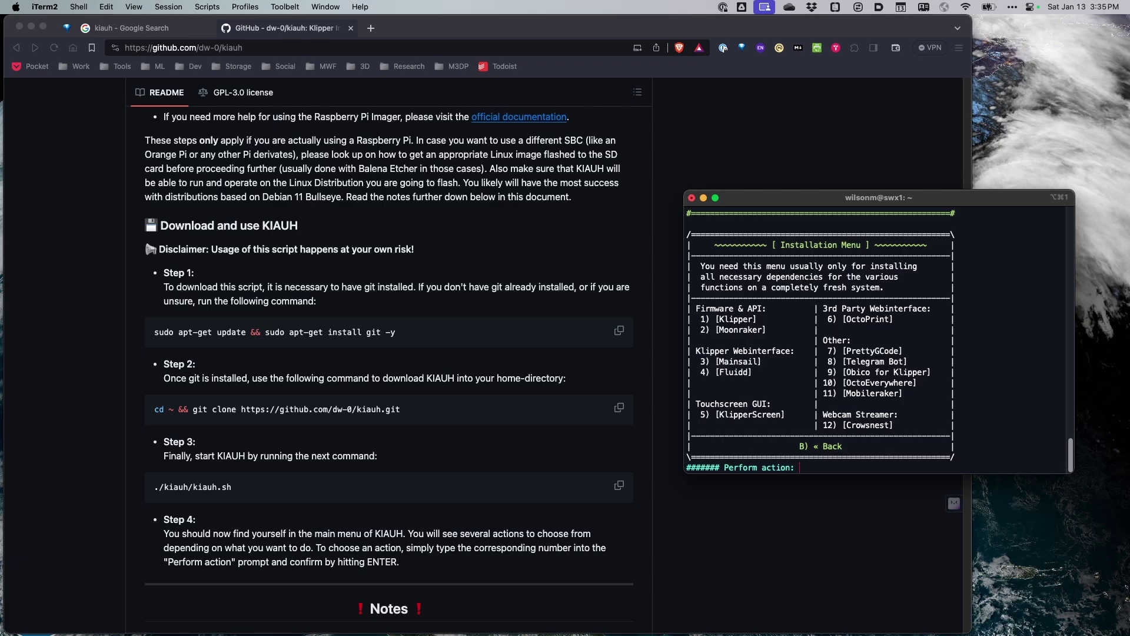
# Install Fluidd with action 4 on port 8085 and answer Y to its follow-up prompt
pyautogui.write('4')
pyautogui.press('Return')
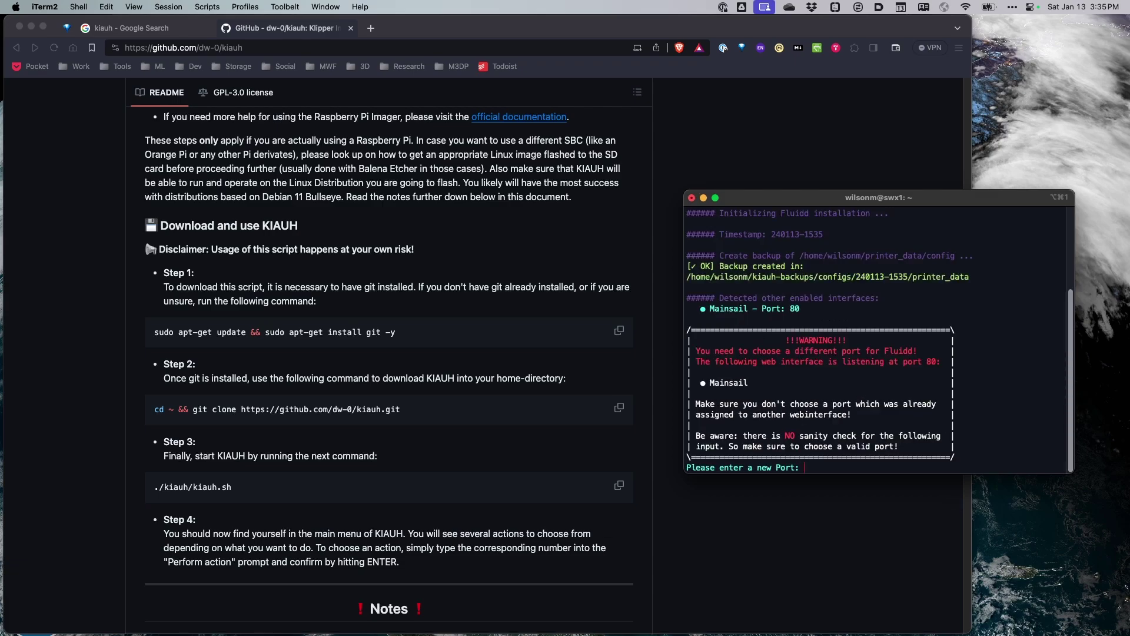
pyautogui.write('8085')
pyautogui.press('Return')
pyautogui.write('Y')
pyautogui.press('Return')
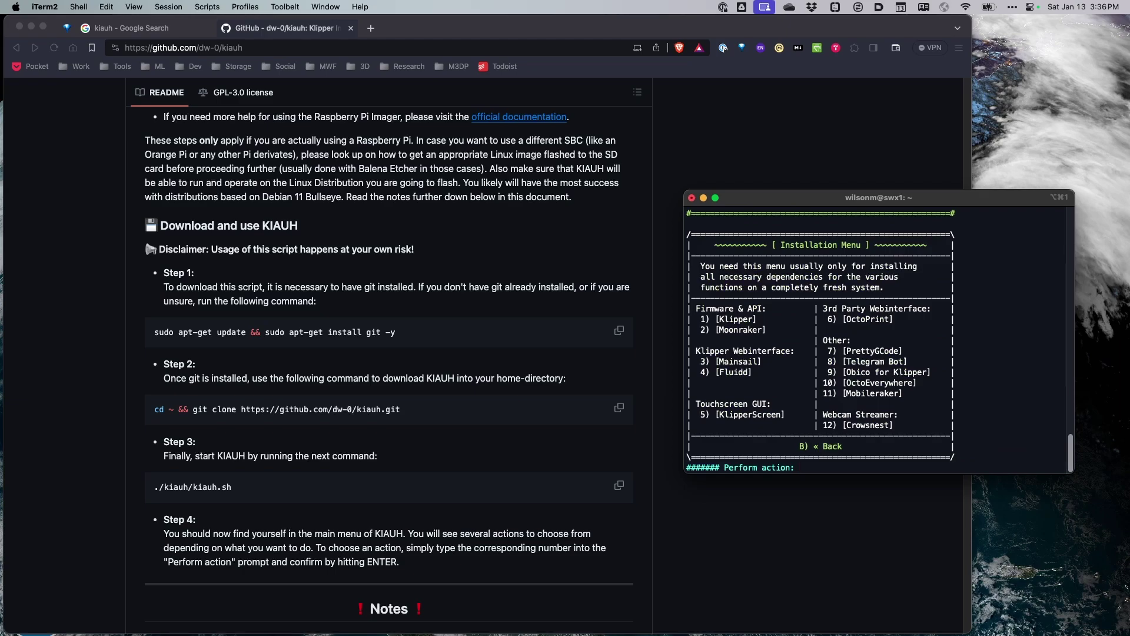
# Install KlipperScreen with action 5 and answer Y to installing it as a service
pyautogui.write('5')
pyautogui.press('Return')
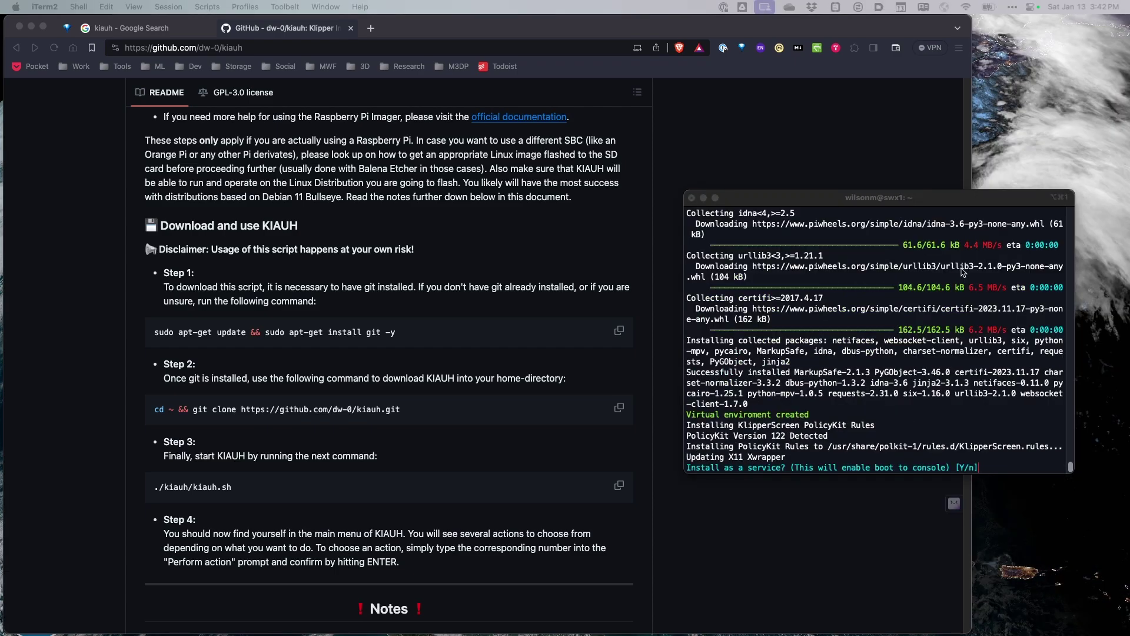
pyautogui.click(1015, 466)
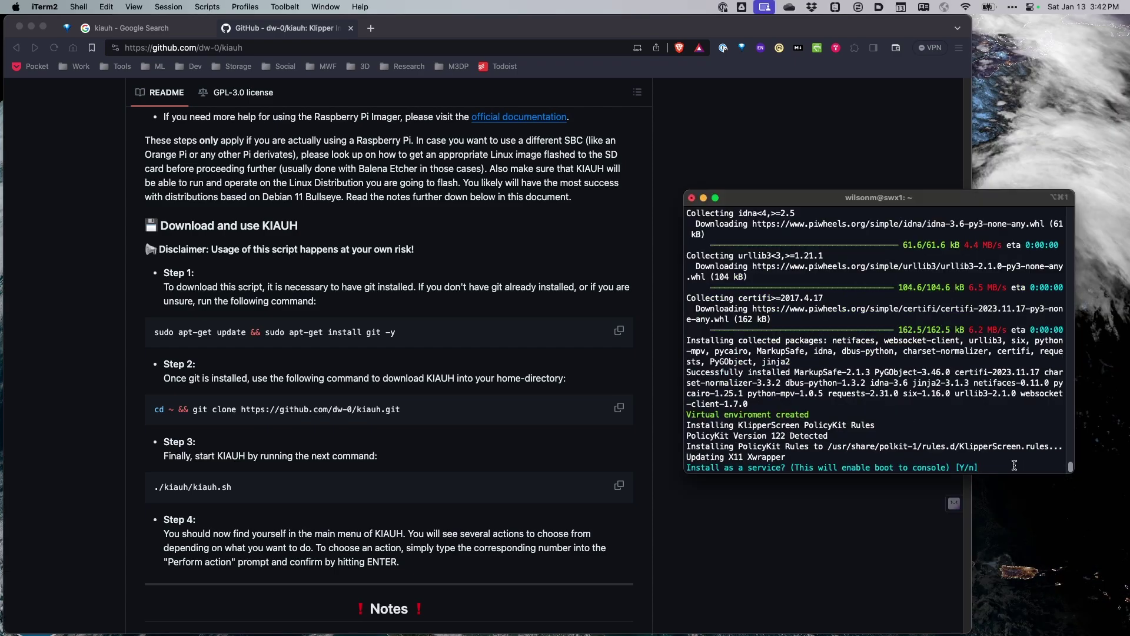
pyautogui.write('Y')
pyautogui.press('Return')
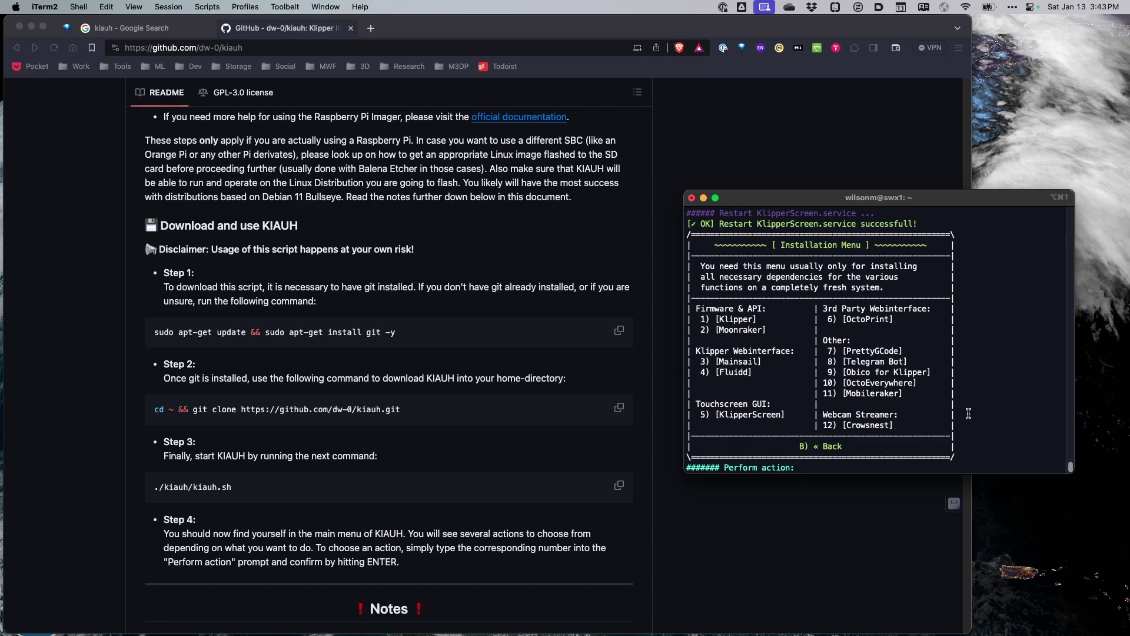
# Install OctoPrint with action 6 and answer Y to its prompt
pyautogui.write('6')
pyautogui.press('Return')
pyautogui.write('Y')
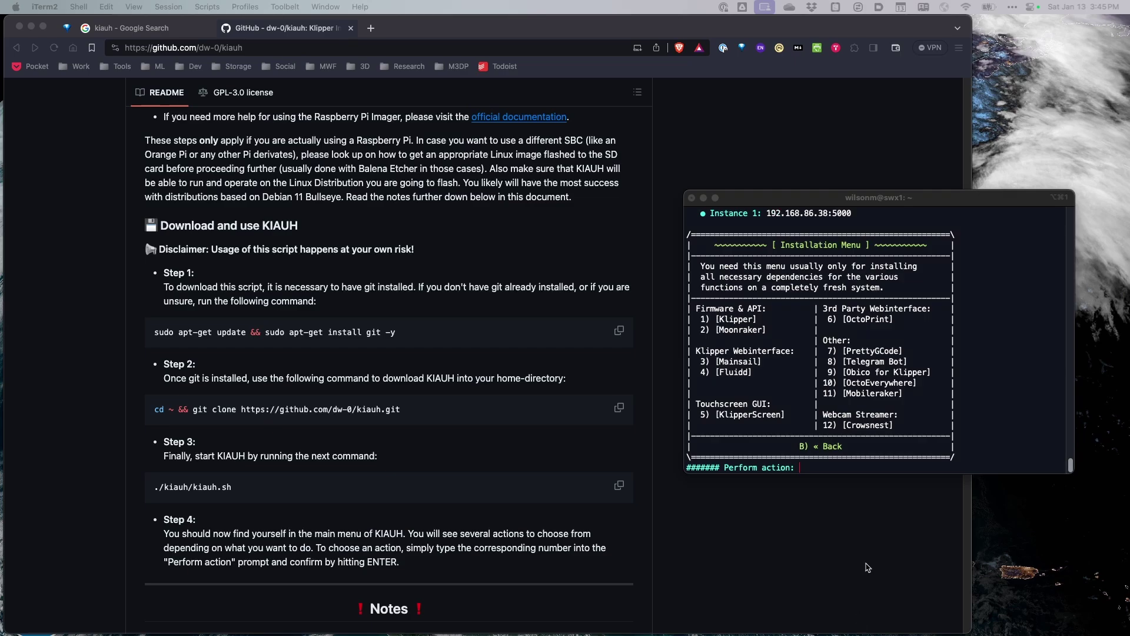
# Install PrettyGCode with action 7 on the default port 7136
pyautogui.click(866, 464)
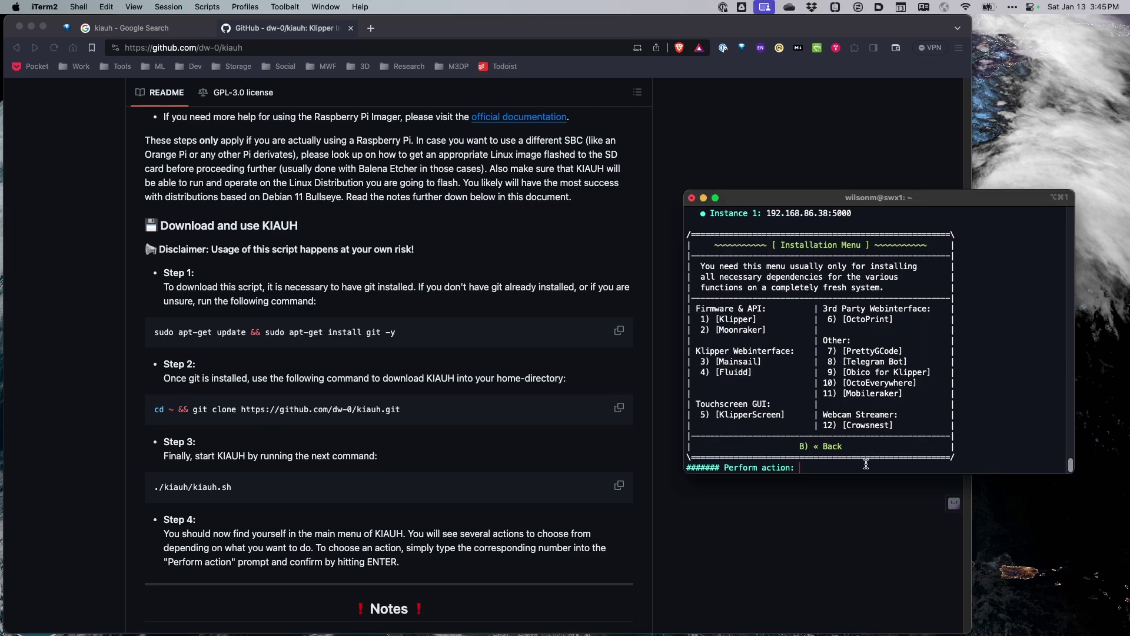
pyautogui.write('7')
pyautogui.press('Return')
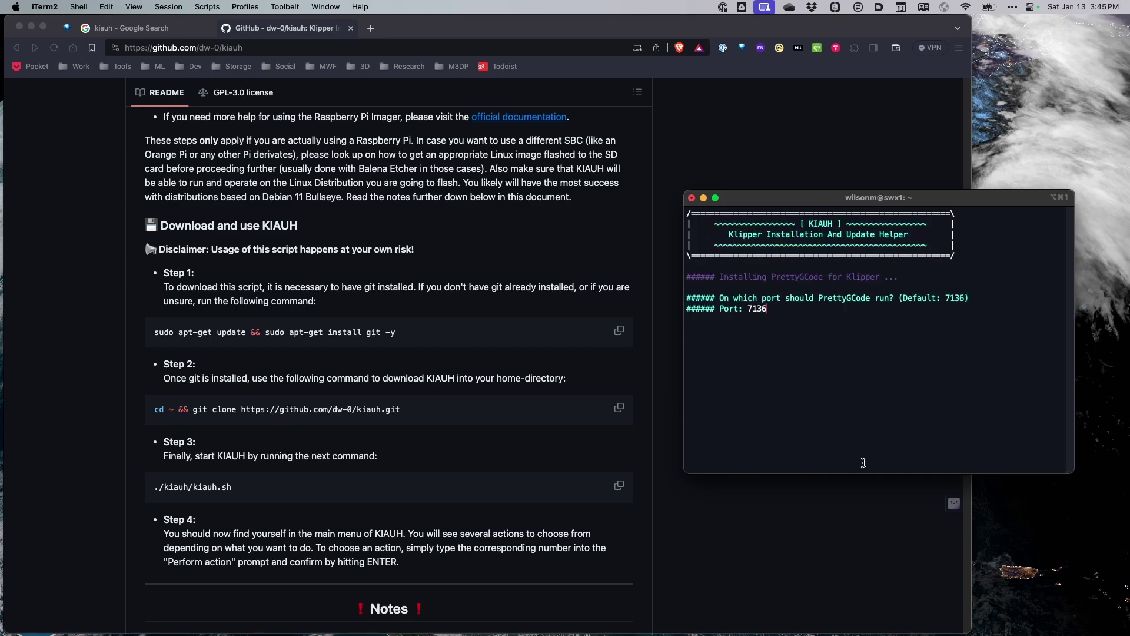
pyautogui.press('Return')
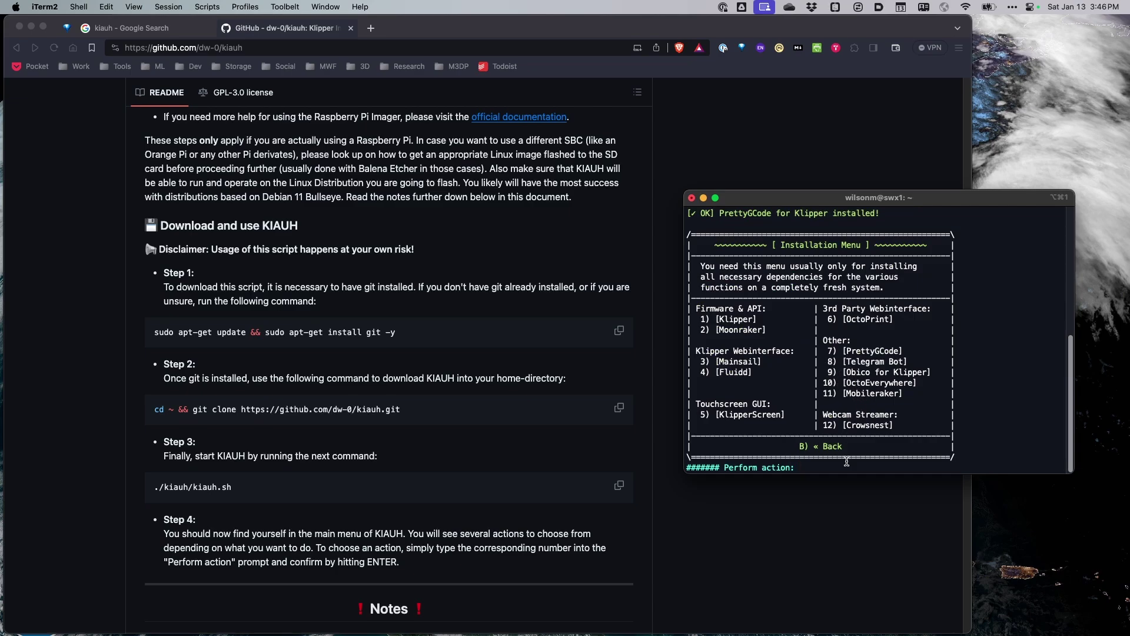
# Start the OctoEverywhere installer with action 10 and answer n to continuing its setup for Mainsail, Fluidd and Moonraker
pyautogui.write('10')
pyautogui.press('Return')
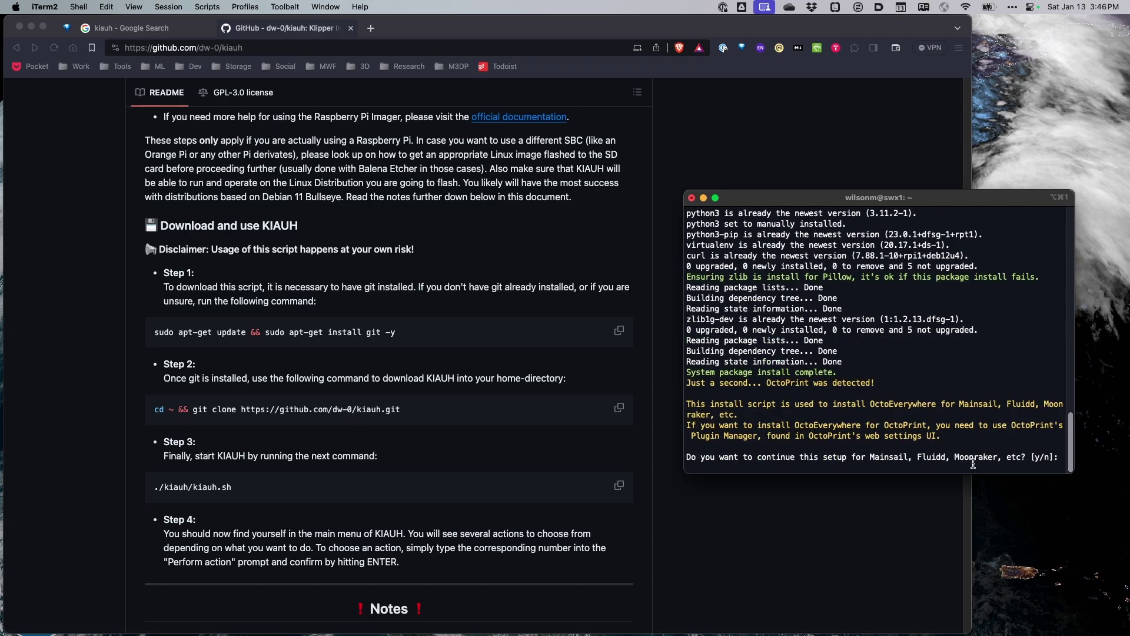
pyautogui.write('n')
pyautogui.press('Return')
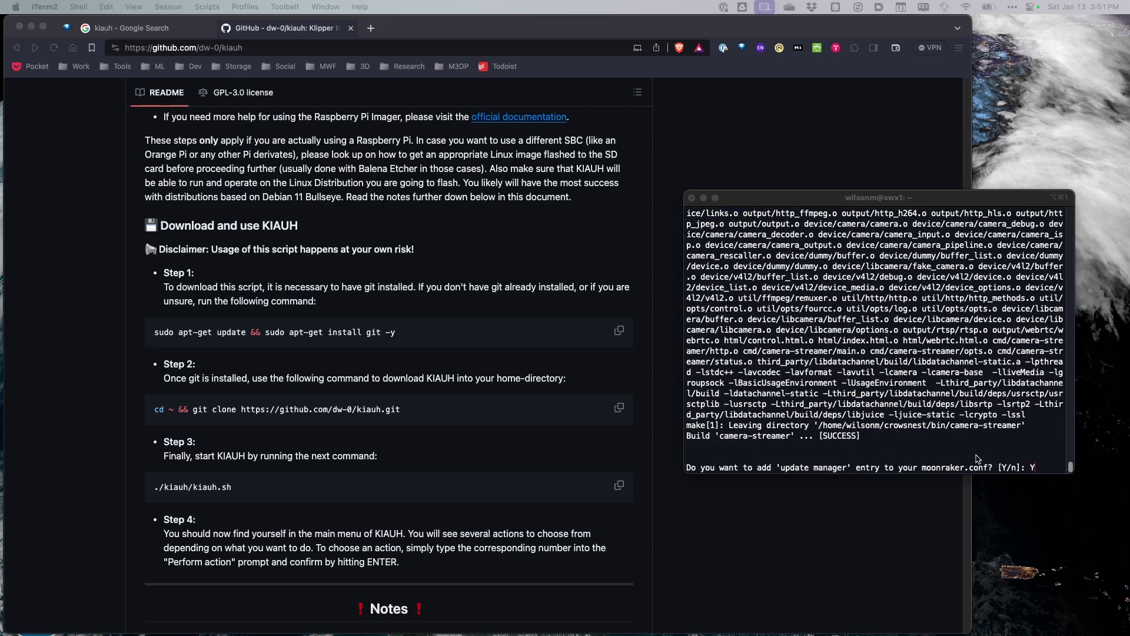
# Accept adding Crowsnest's update manager entry to moonraker.conf and answer y to rebooting the Pi now
pyautogui.click(1047, 465)
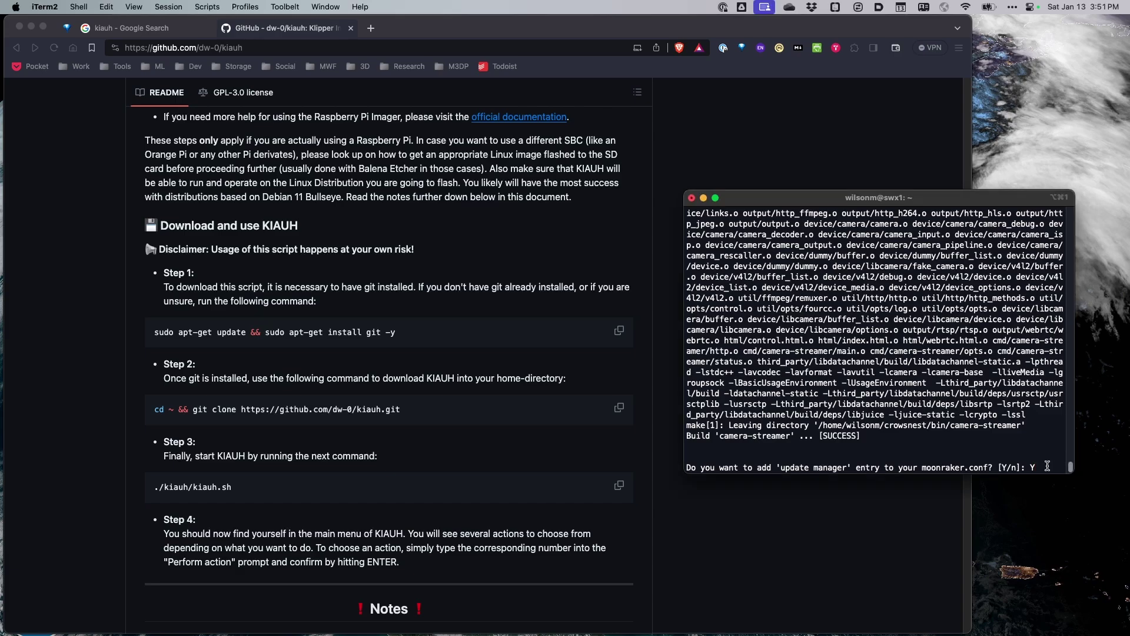
pyautogui.press('Return')
pyautogui.write('N')
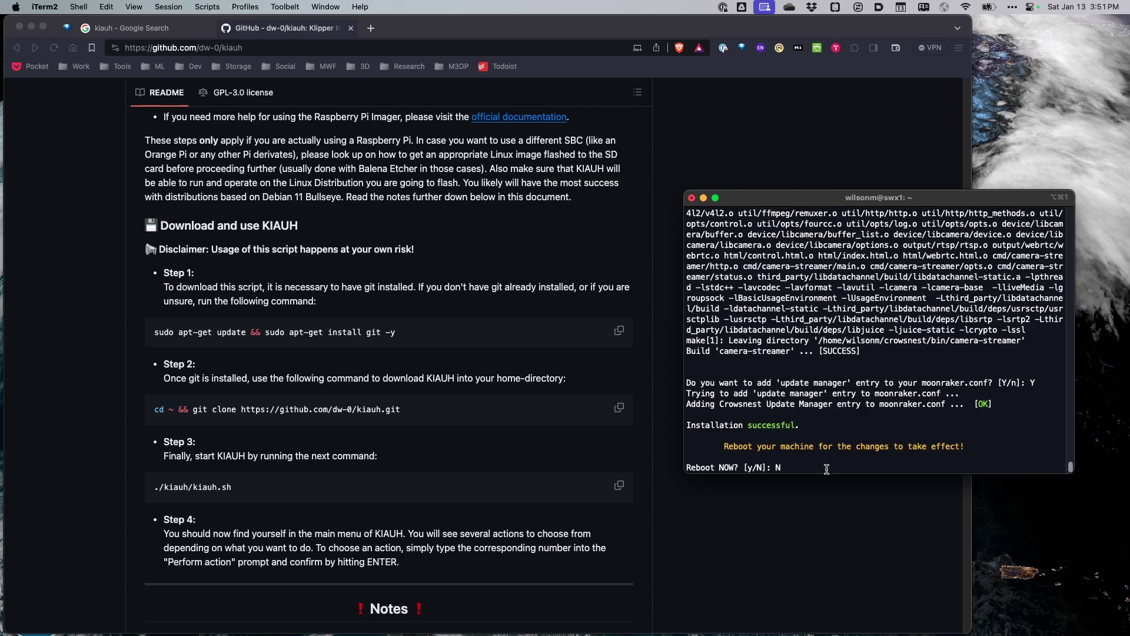
pyautogui.press('BackSpace')
pyautogui.write('y')
pyautogui.press('Return')
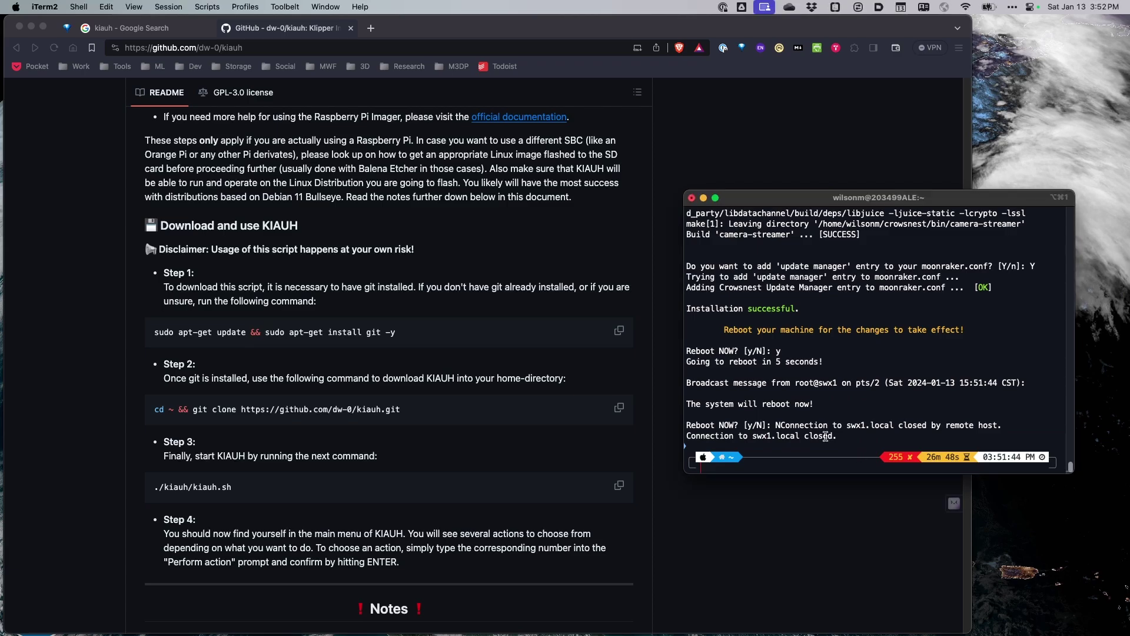
# Reconnect to swx1.local over SSH with the account password and restart KIAUH with "./kiauh/kiauh.sh"
pyautogui.press('Up')
pyautogui.press('Return')
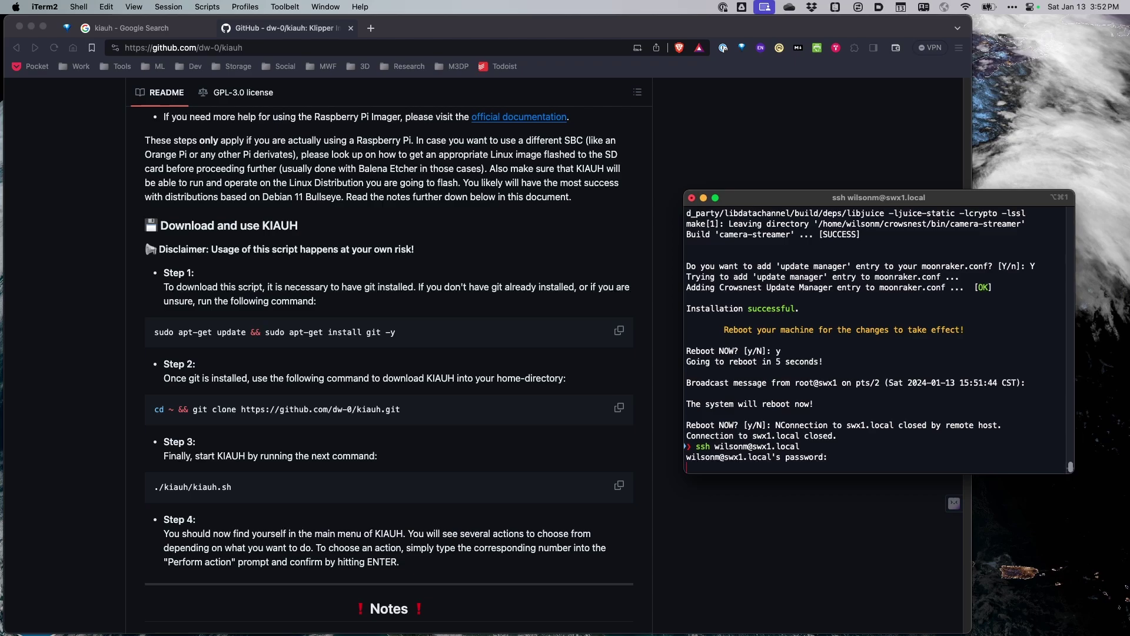
pyautogui.press('Return')
pyautogui.write('./kiauh/kiauh.sh')
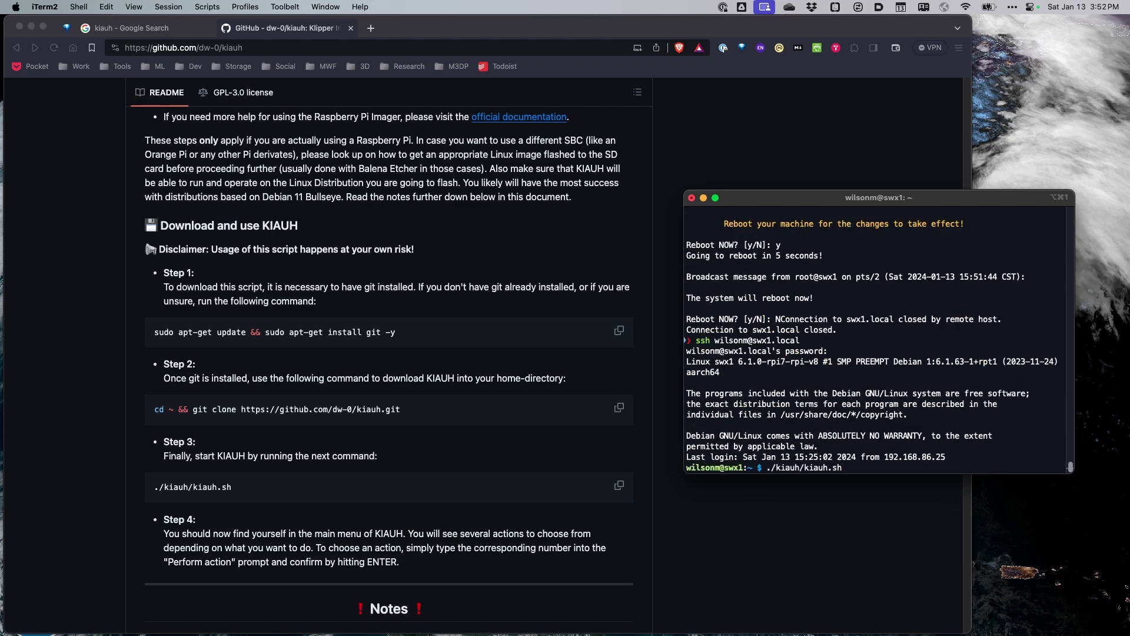
pyautogui.press('Return')
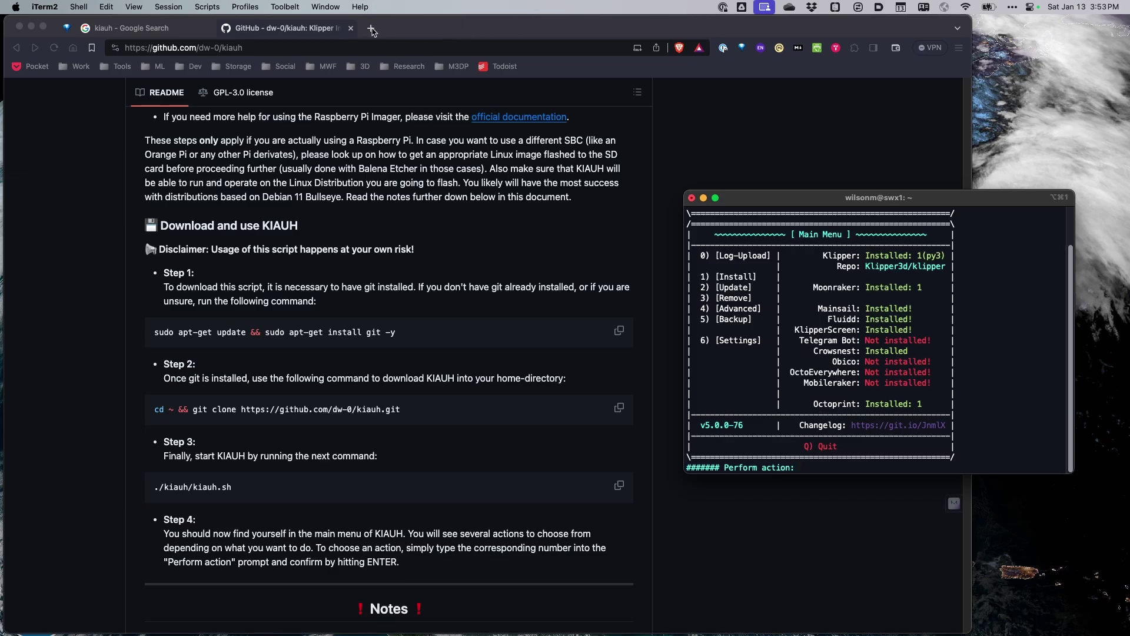
pyautogui.click(371, 28)
pyautogui.write('h')
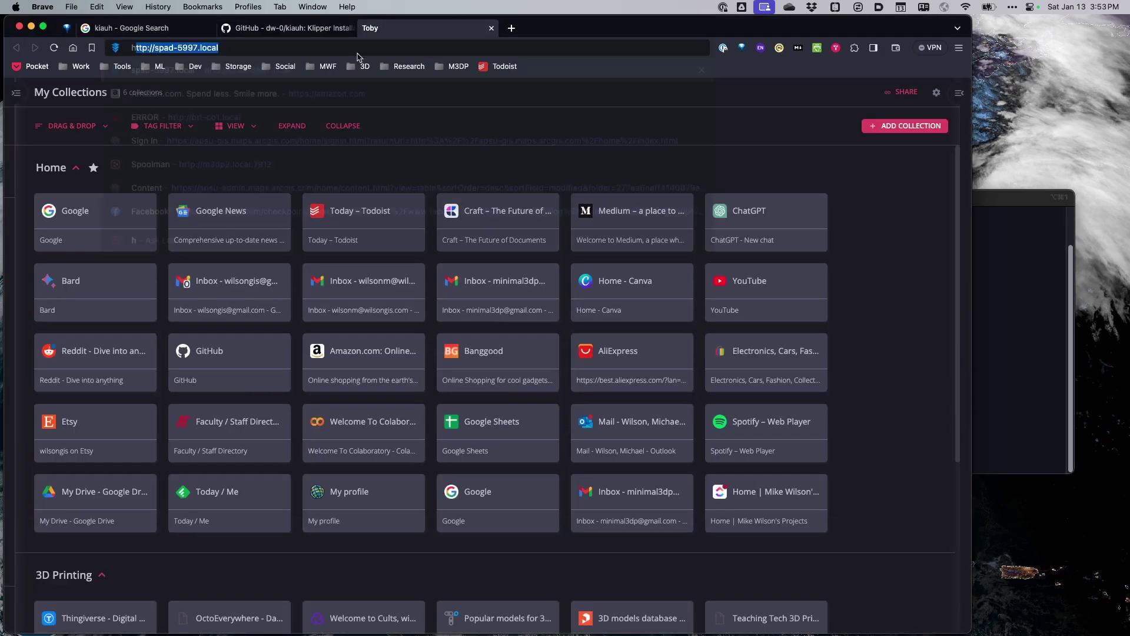
pyautogui.write('ttp://swx1.')
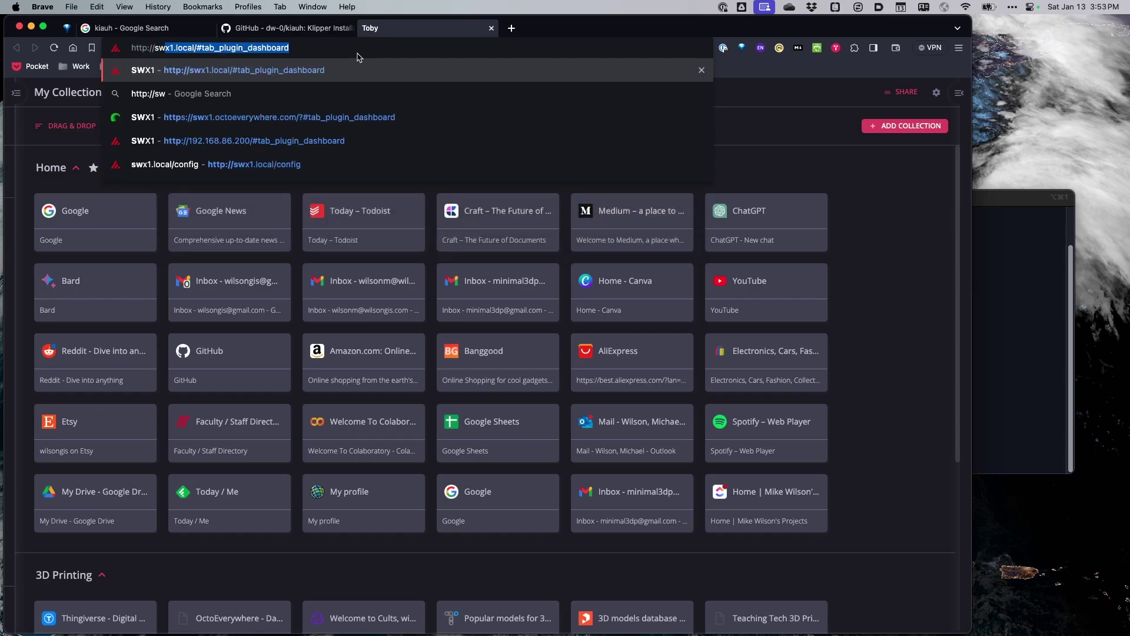
pyautogui.press('Return')
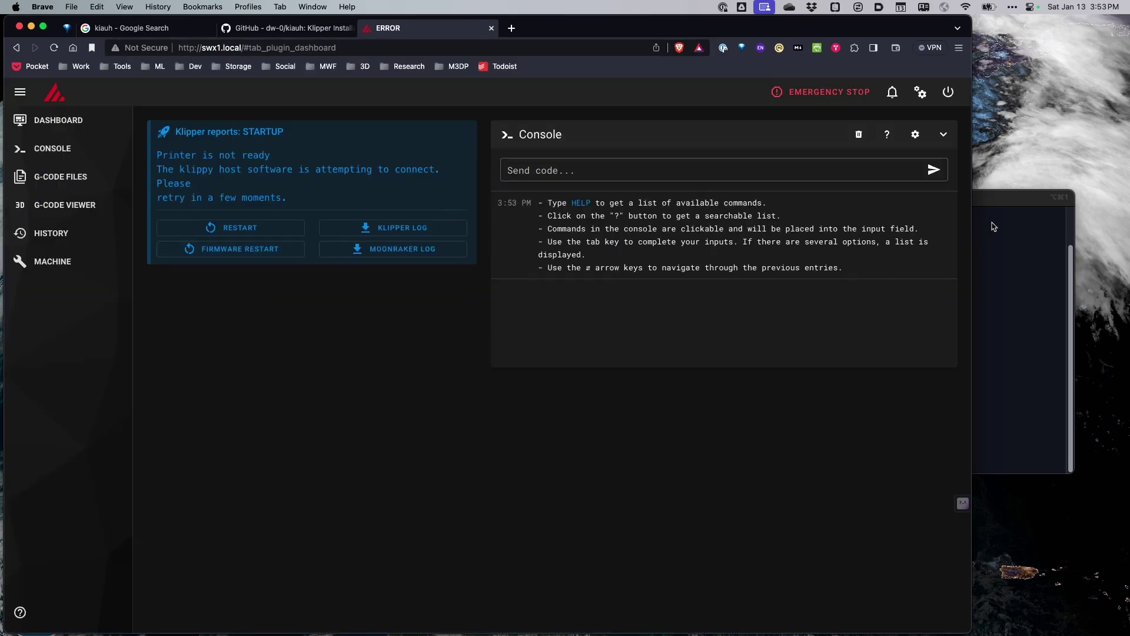
# Return to KIAUH in iTerm2 and install the G-Code Shell Command extension with action 8 of the Advanced Menu
pyautogui.click(1004, 205)
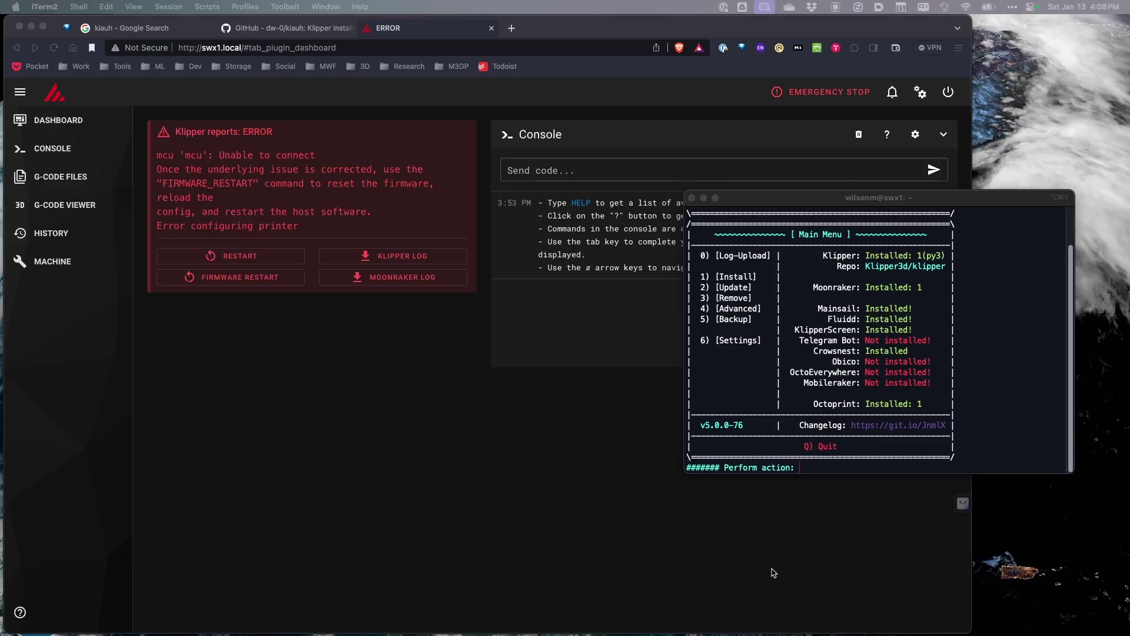
pyautogui.click(1043, 460)
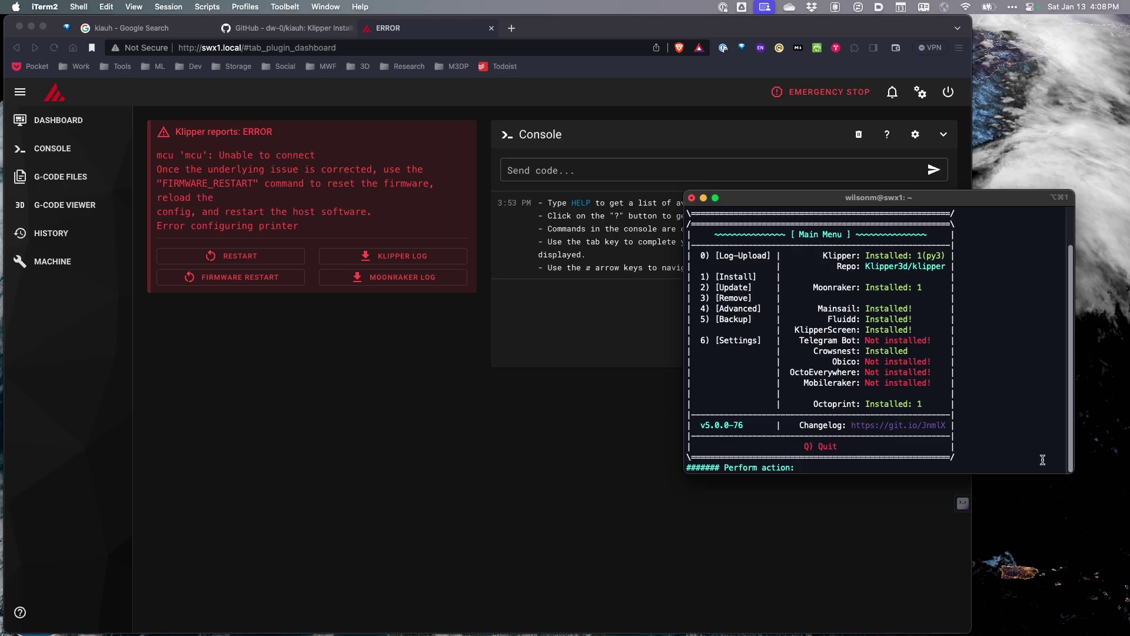
pyautogui.write('4')
pyautogui.press('Return')
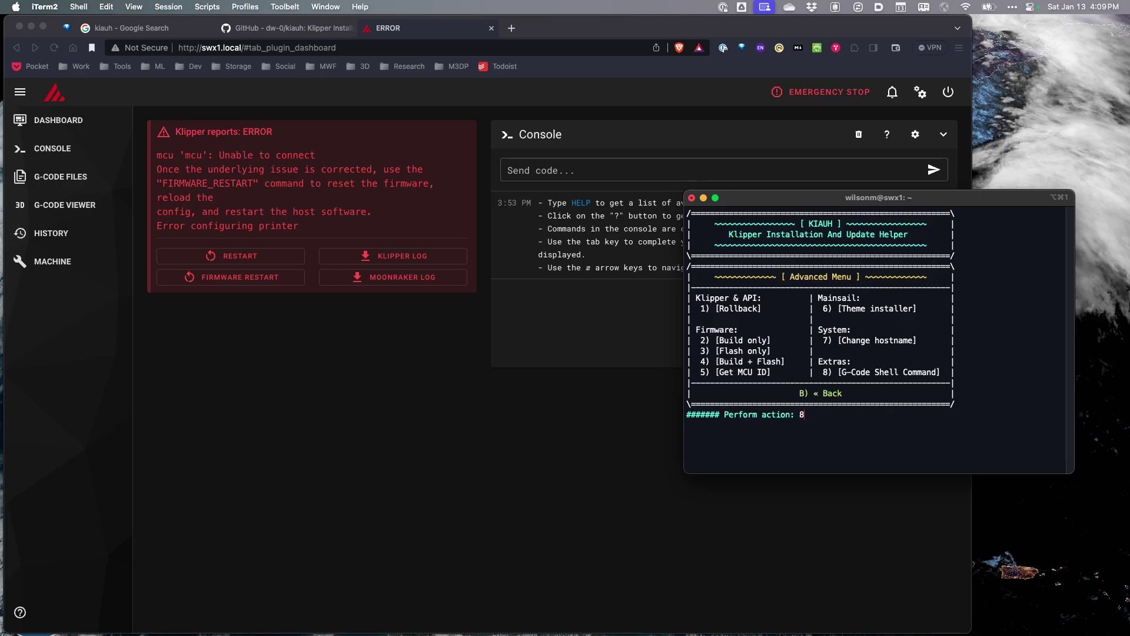
pyautogui.write('8')
pyautogui.press('Return')
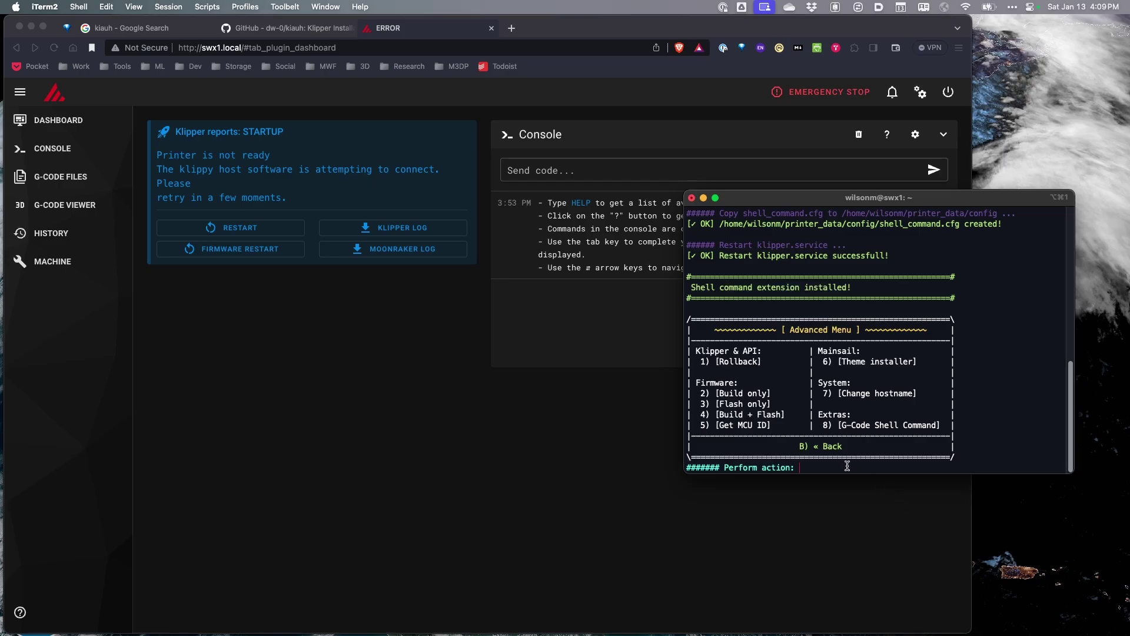
# Start KIAUH's Build only firmware action, number 2 in the Advanced Menu
pyautogui.write('2')
pyautogui.press('Return')
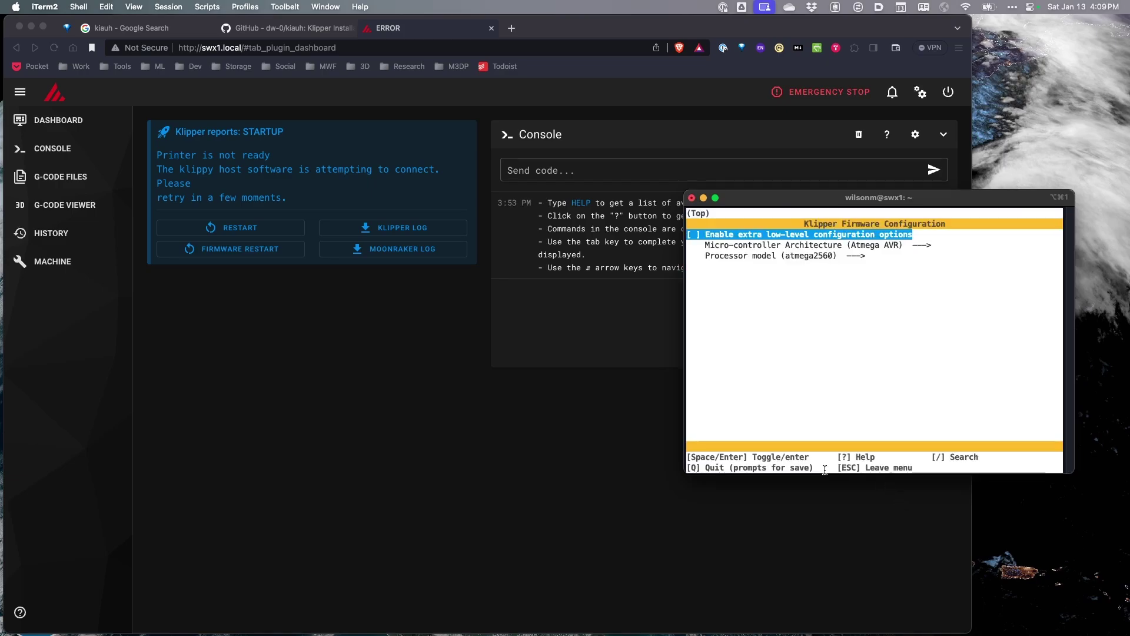
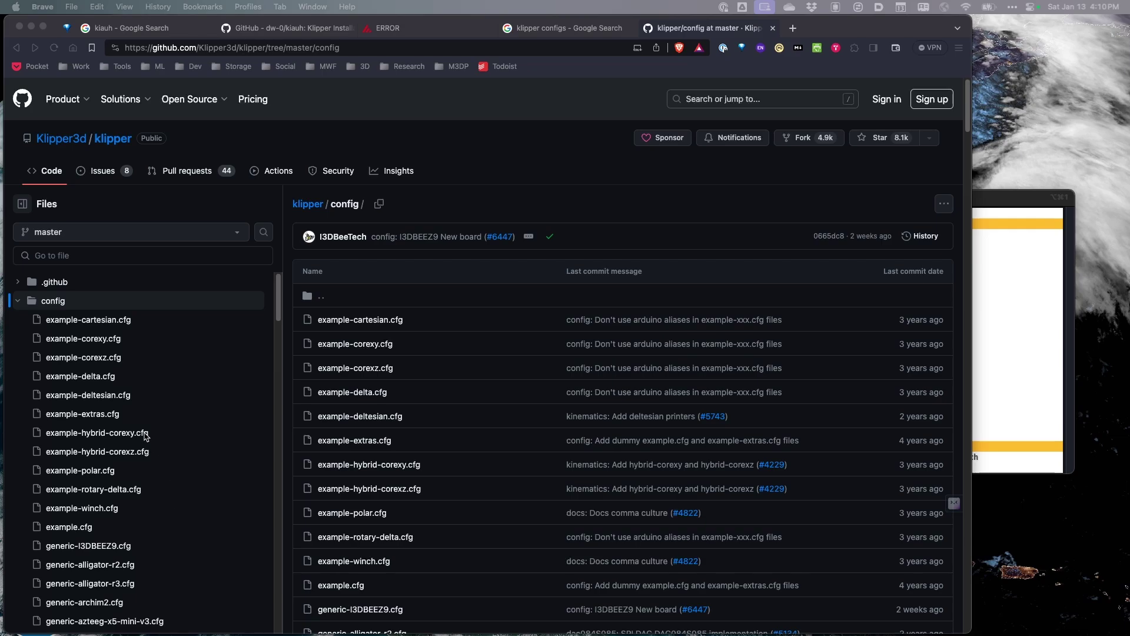
# Switch to Brave and open generic-bigtreetech-skr-2.cfg in the config folder of the Klipper GitHub repository to read its firmware notes
pyautogui.scroll(-1, 116, 470)
pyautogui.scroll(-10, 116, 469)
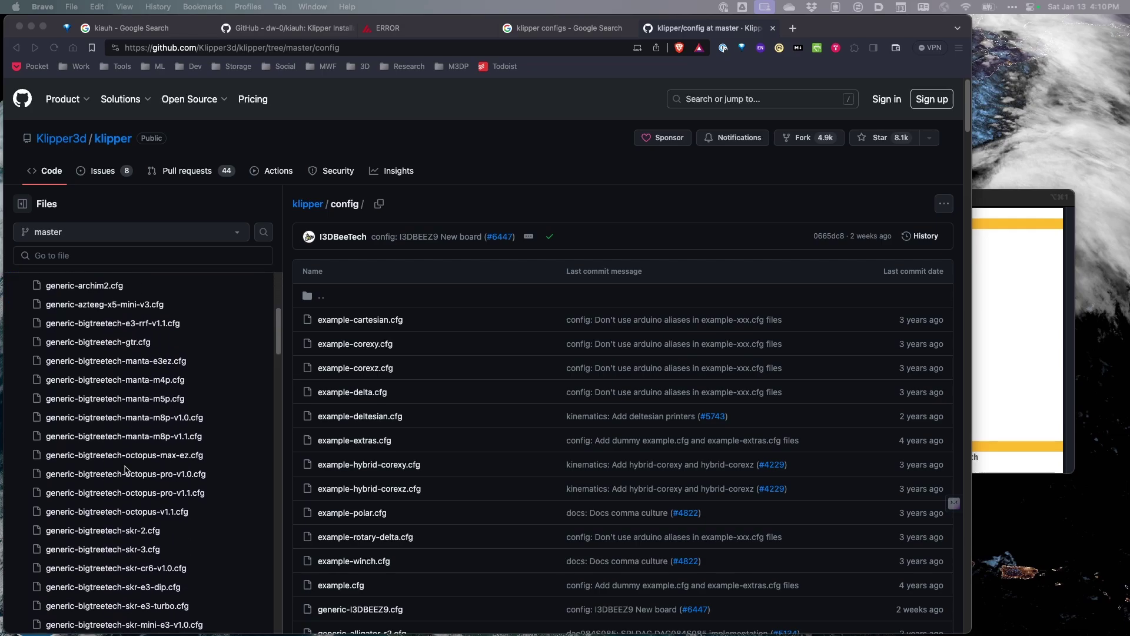
pyautogui.scroll(-1, 124, 469)
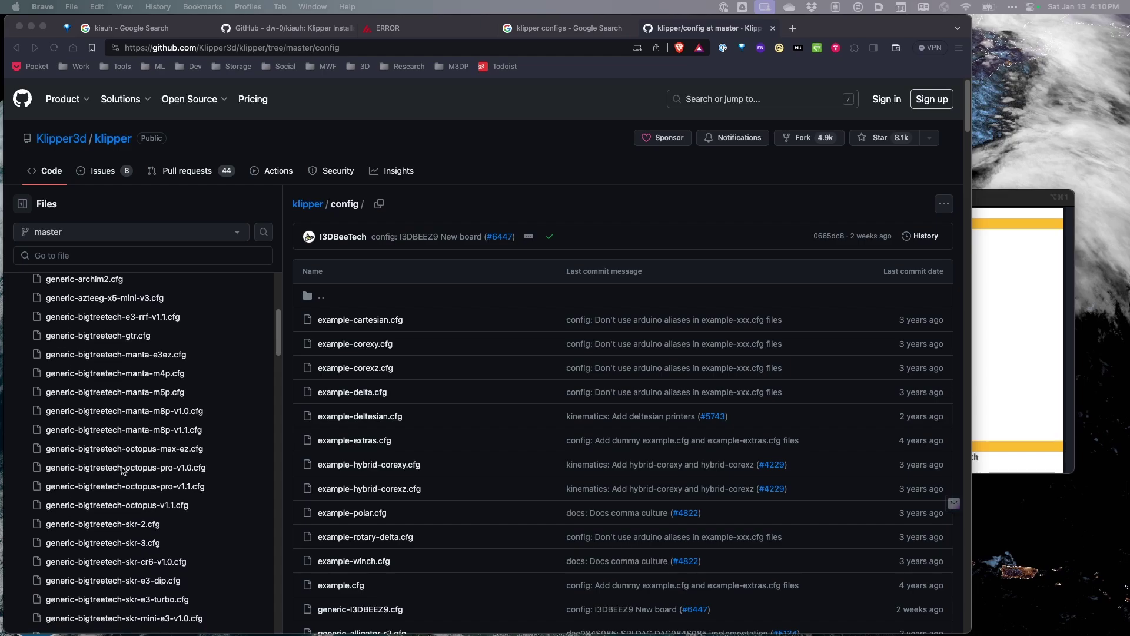
pyautogui.click(92, 528)
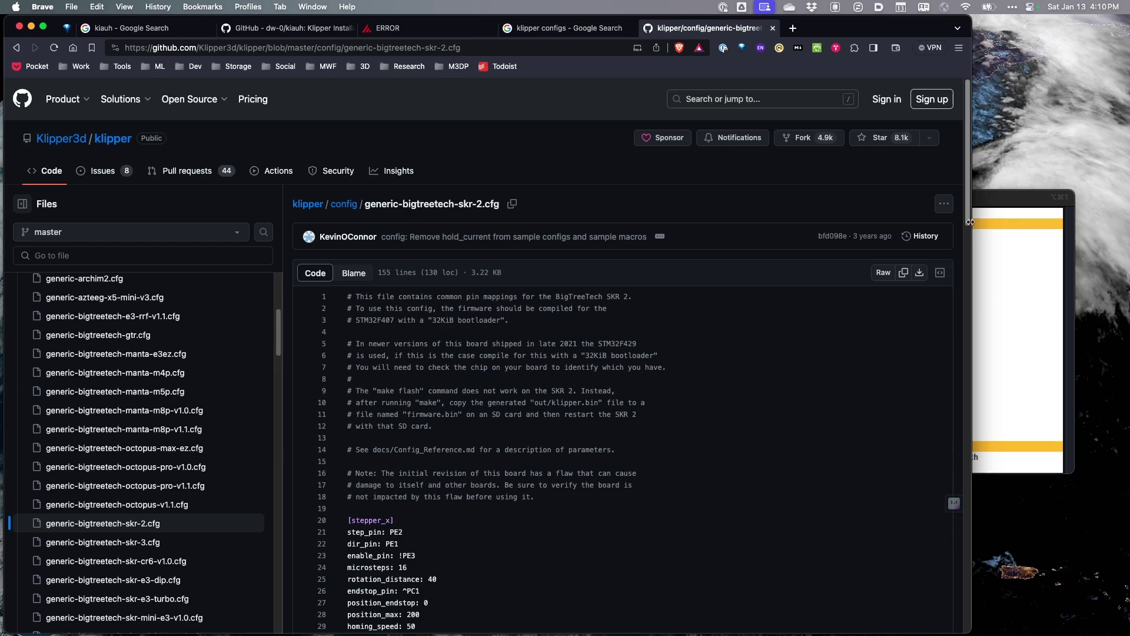
# Return to iTerm2 and set the micro-controller architecture to STMicroelectronics STM32 in the Klipper firmware configuration
pyautogui.click(990, 204)
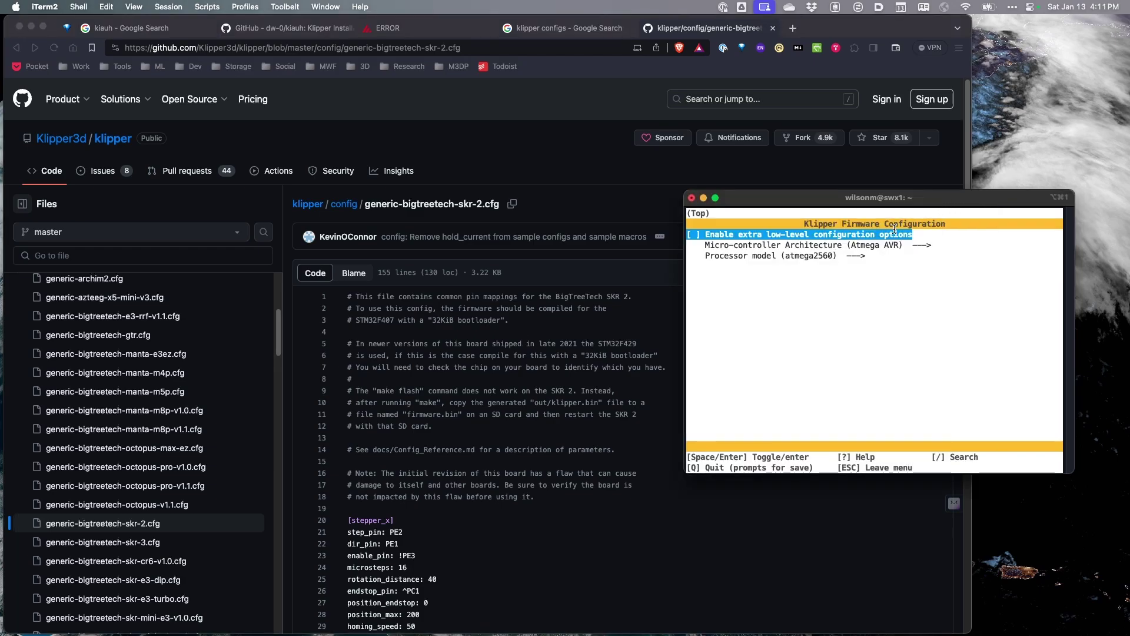
pyautogui.press('Down')
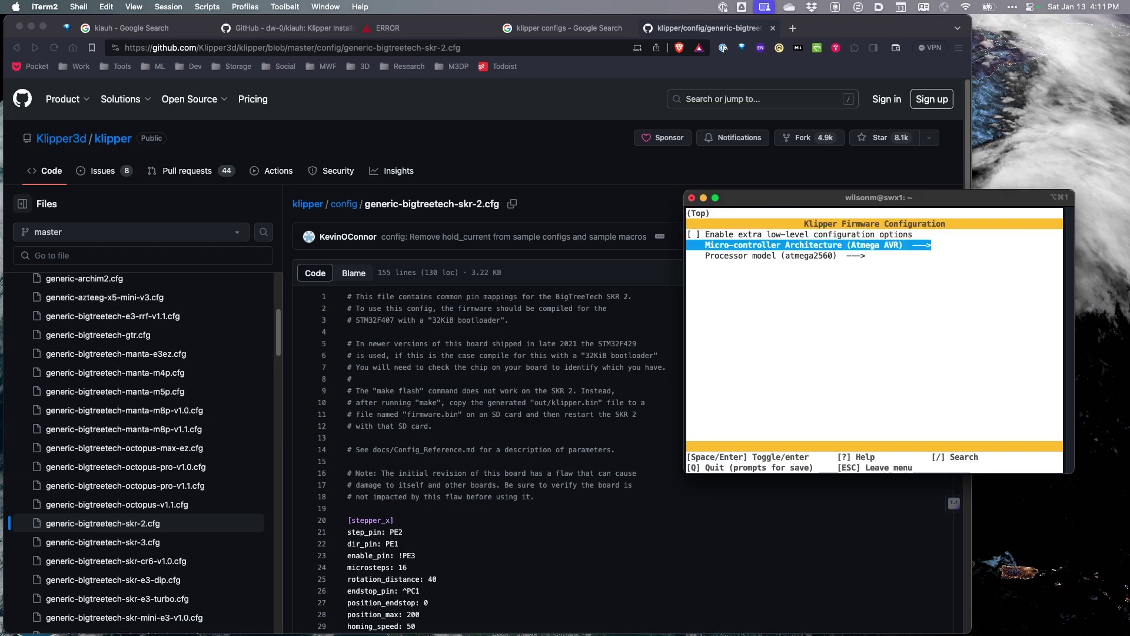
pyautogui.press('Return')
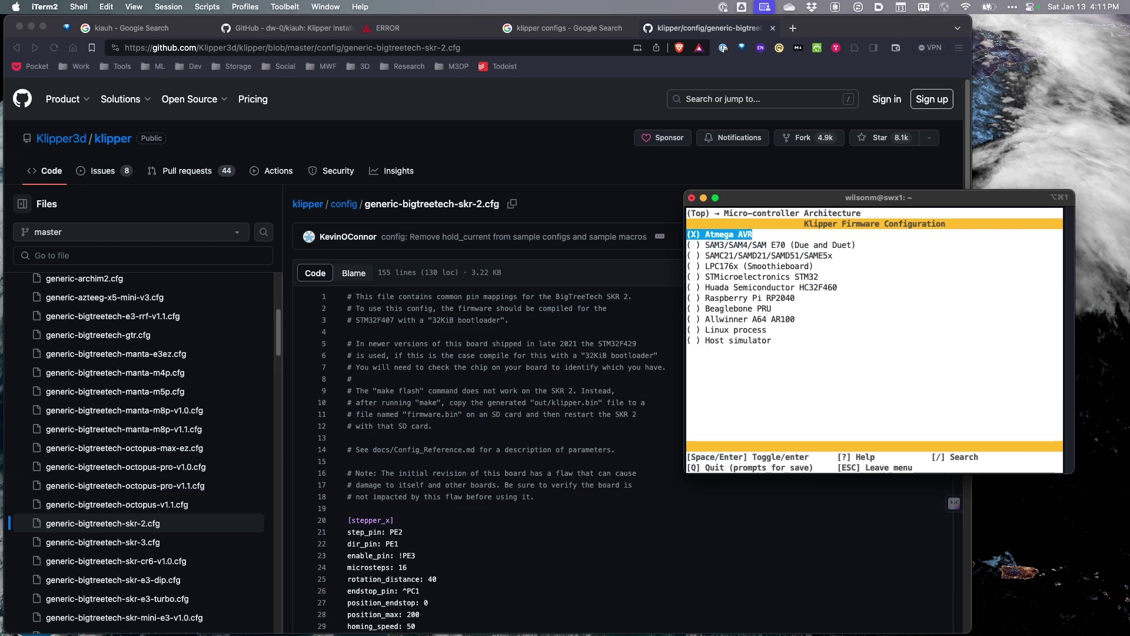
pyautogui.press('Down')
pyautogui.press('Down')
pyautogui.press('Down')
pyautogui.press('Down')
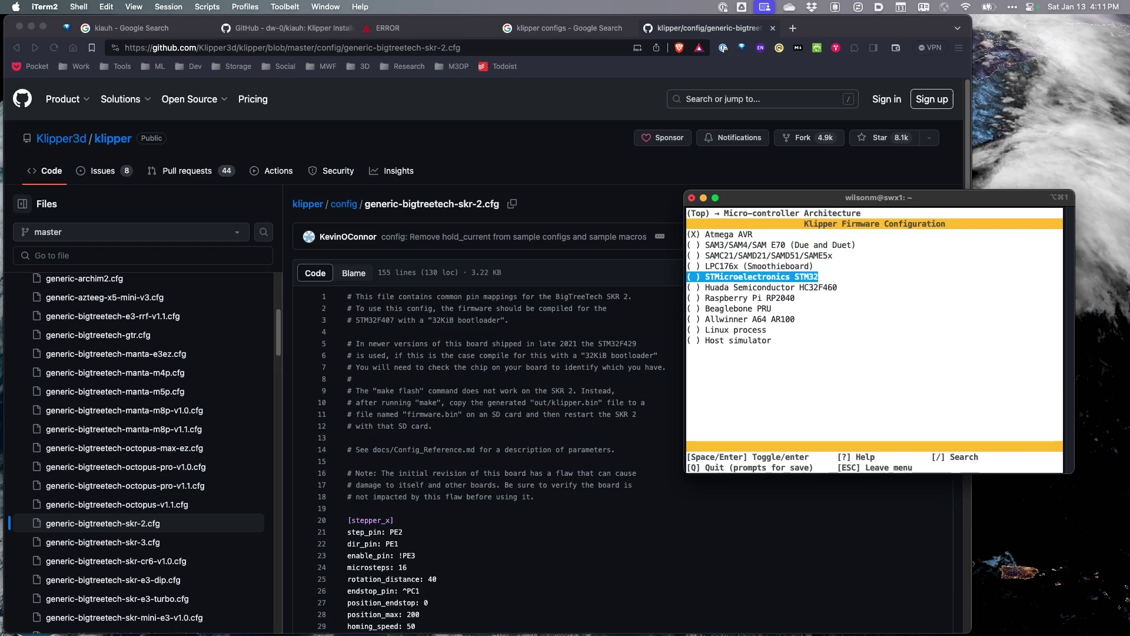
pyautogui.press('Return')
# Set the processor model to STM32F429
pyautogui.press('Down')
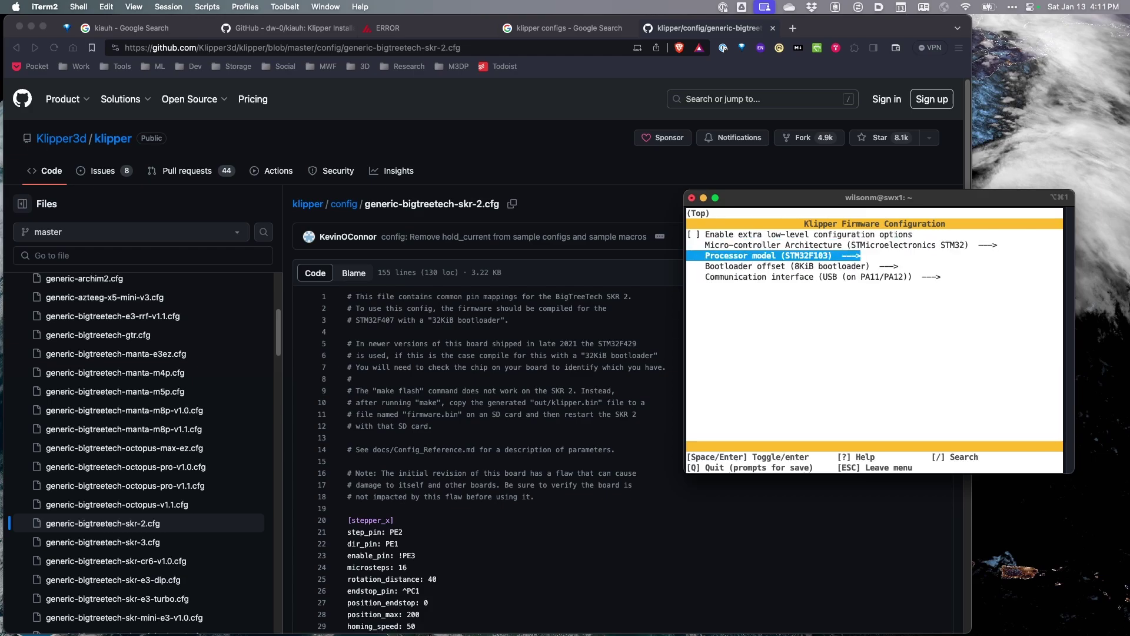
pyautogui.press('Return')
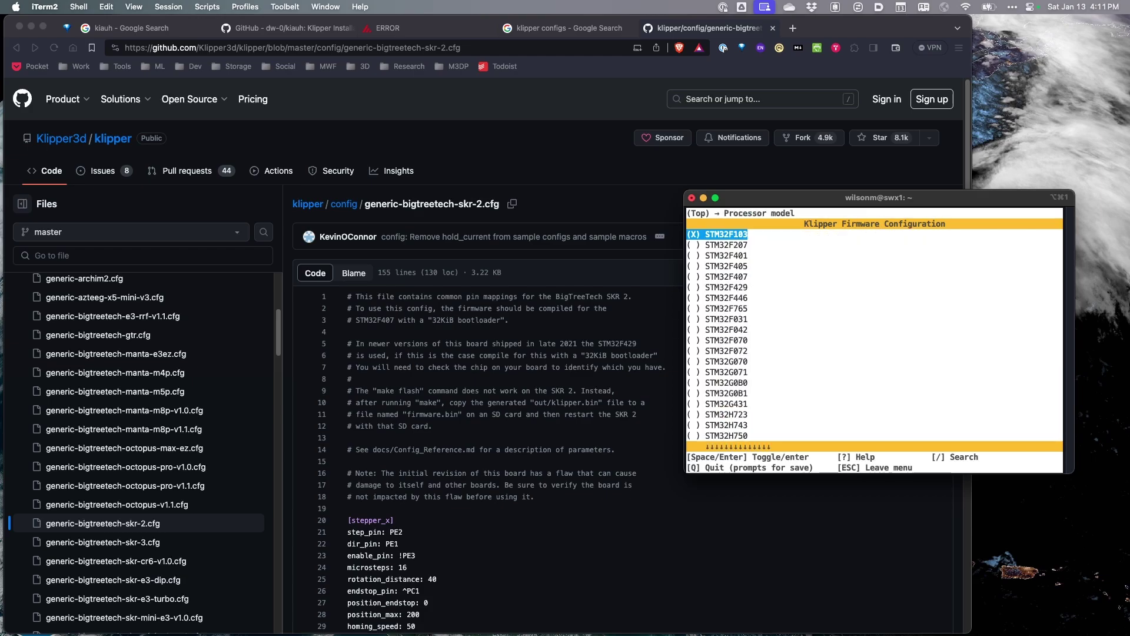
pyautogui.press('Down')
pyautogui.press('Down')
pyautogui.press('Down')
pyautogui.press('Down')
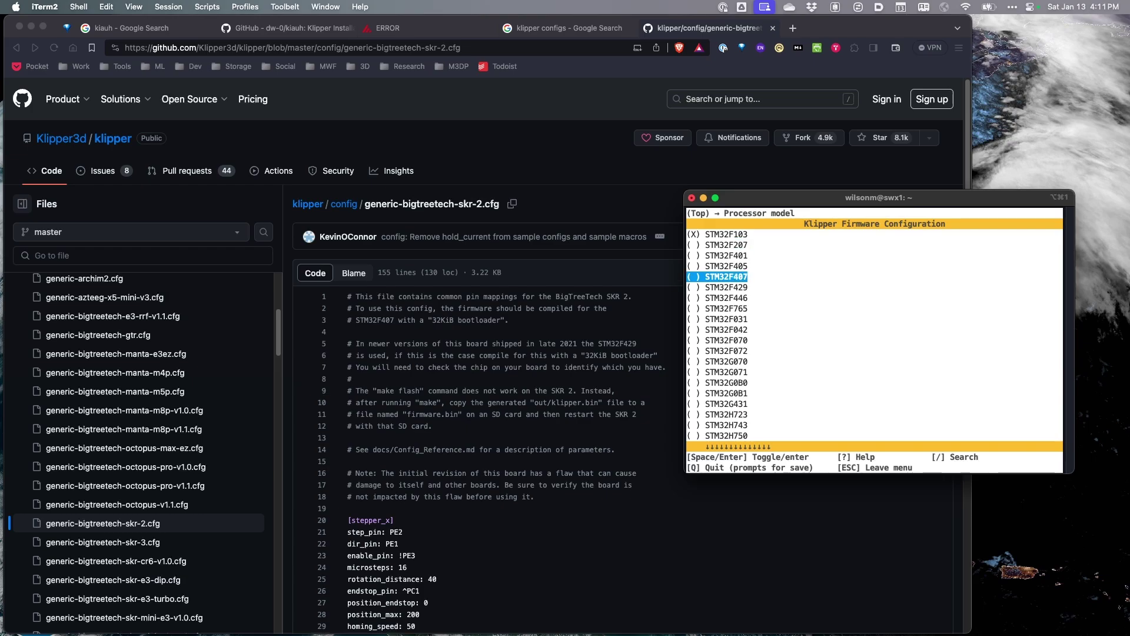
pyautogui.press('Down')
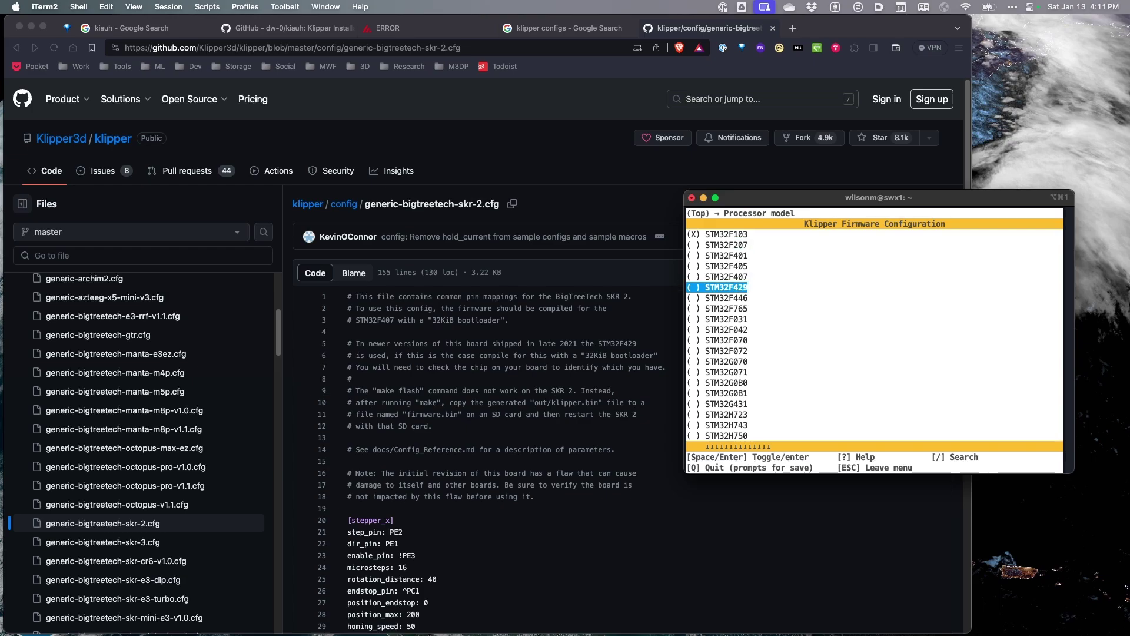
pyautogui.press('Return')
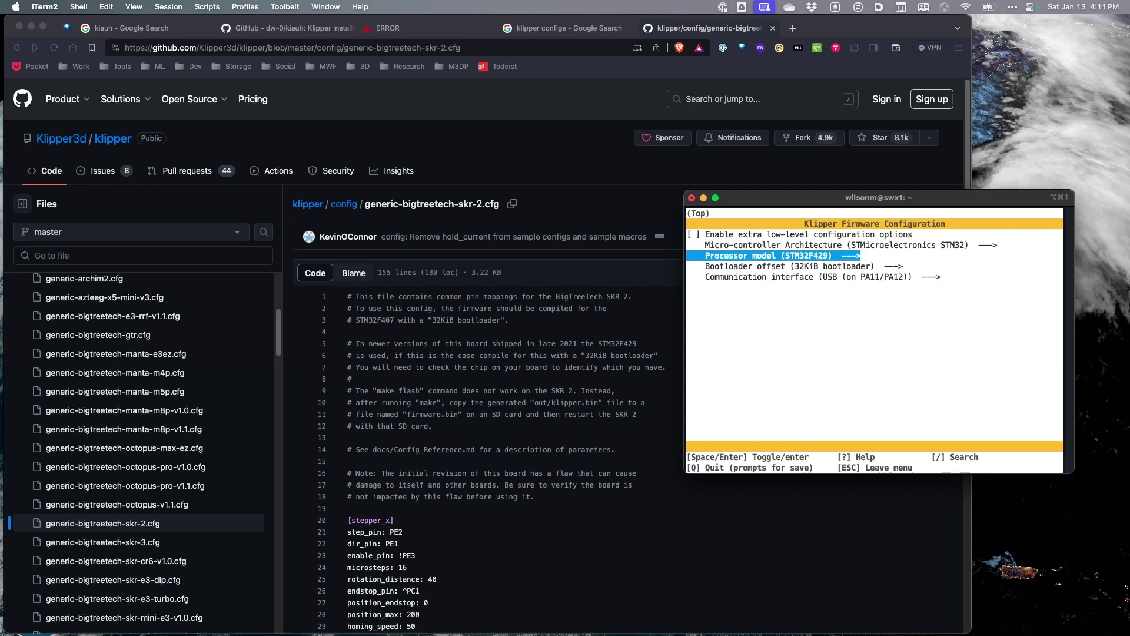
# Quit the firmware configuration and save it to build the firmware, and highlight the out/klipper.bin line in the build output
pyautogui.press('Down')
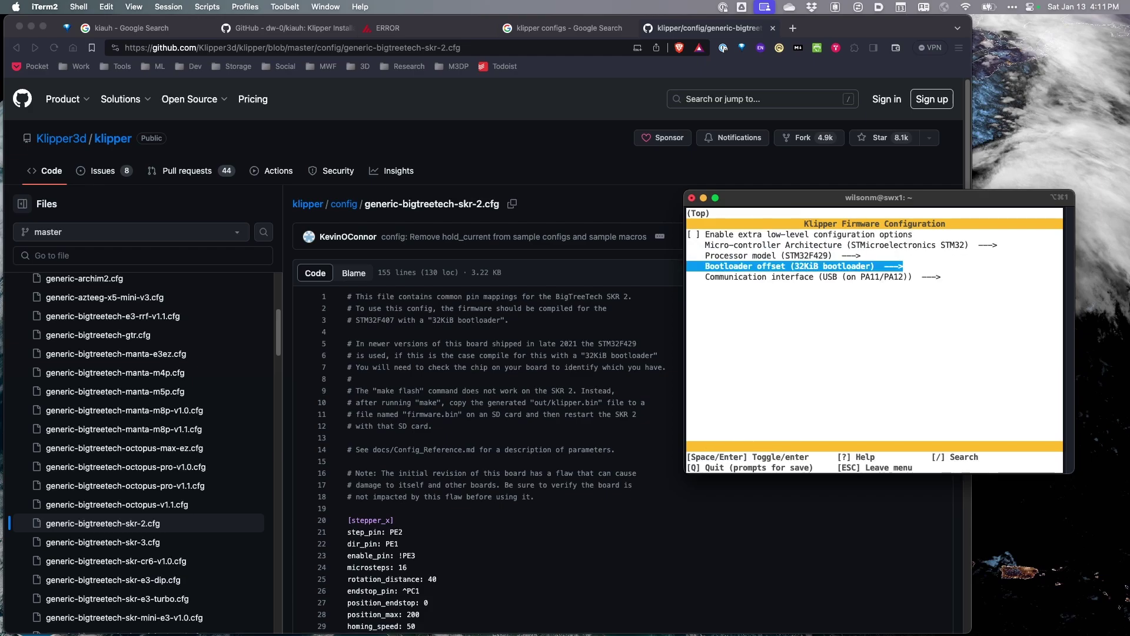
pyautogui.press('Down')
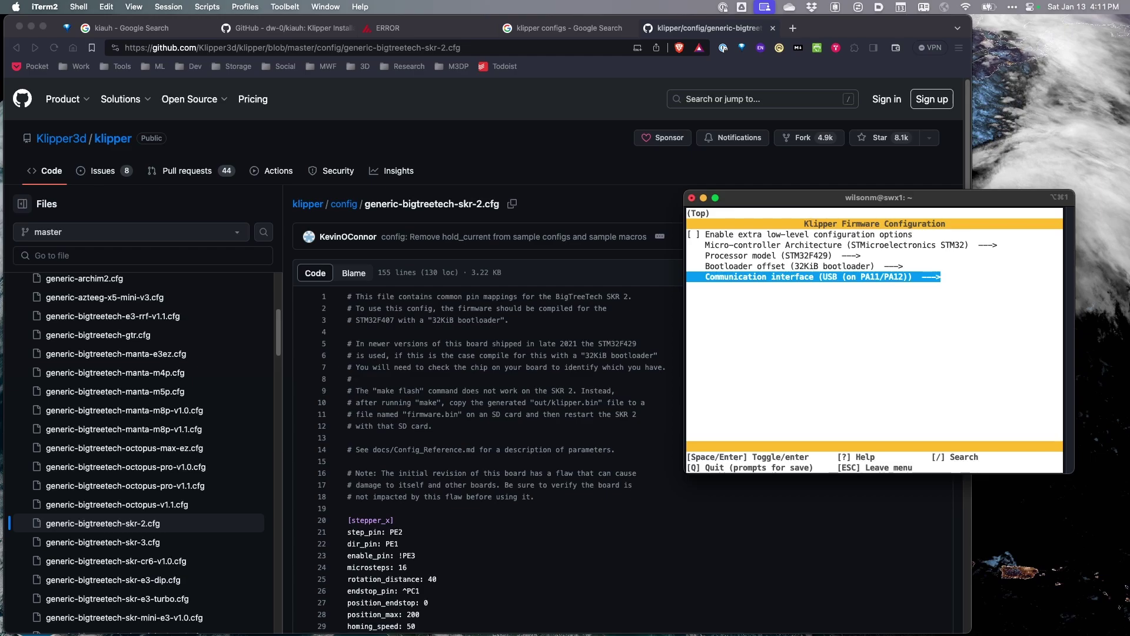
pyautogui.press('q')
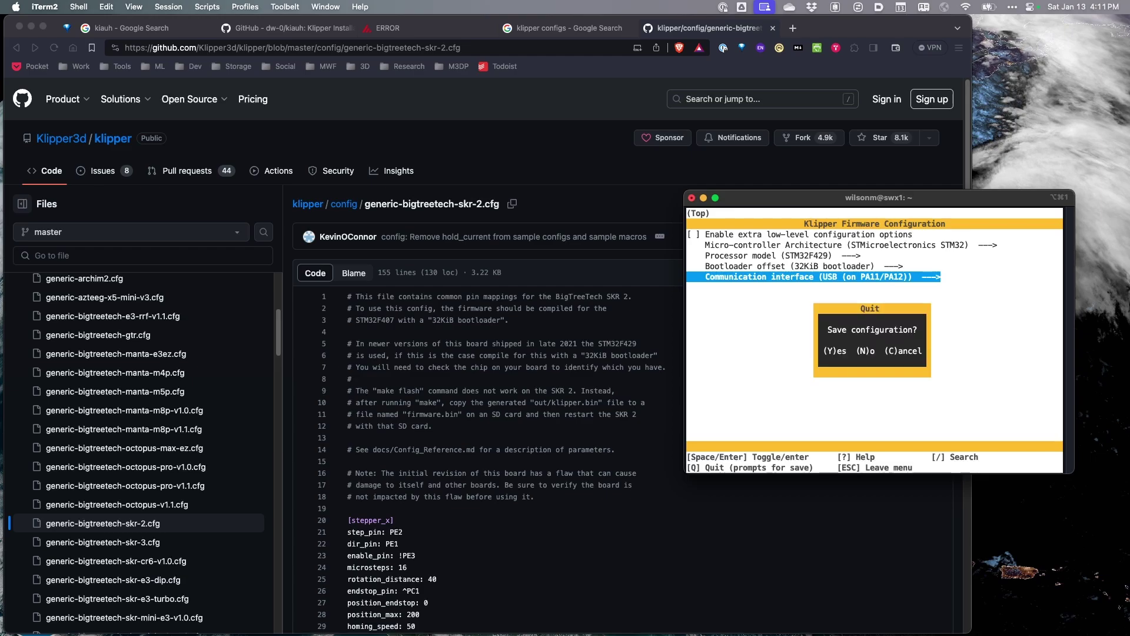
pyautogui.press('y')
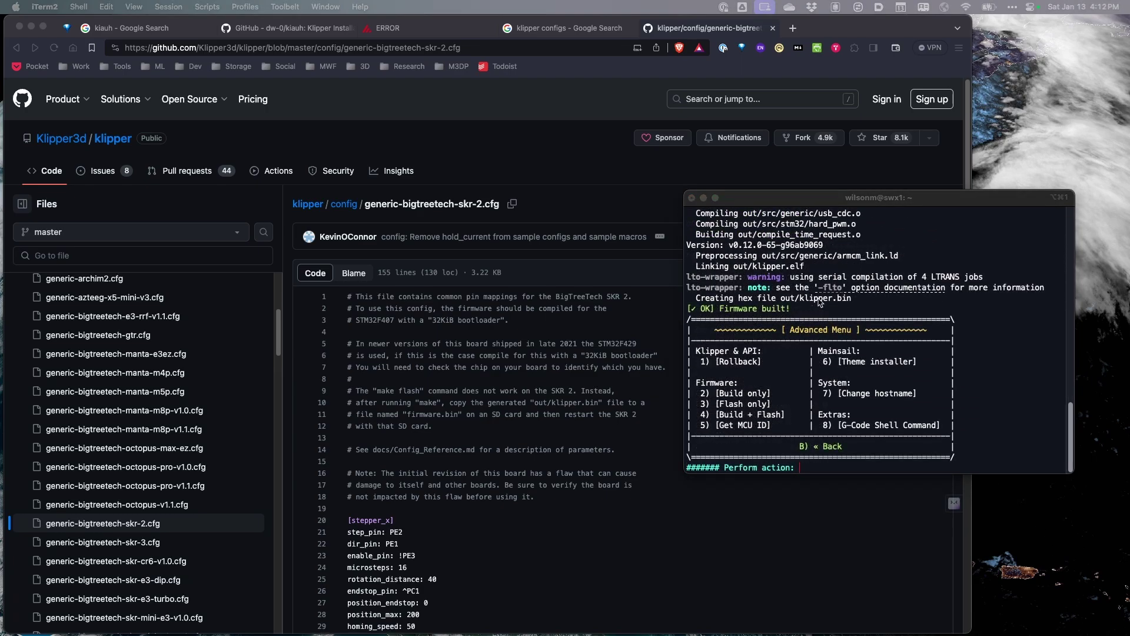
pyautogui.moveTo(799, 298); pyautogui.dragTo(696, 298)
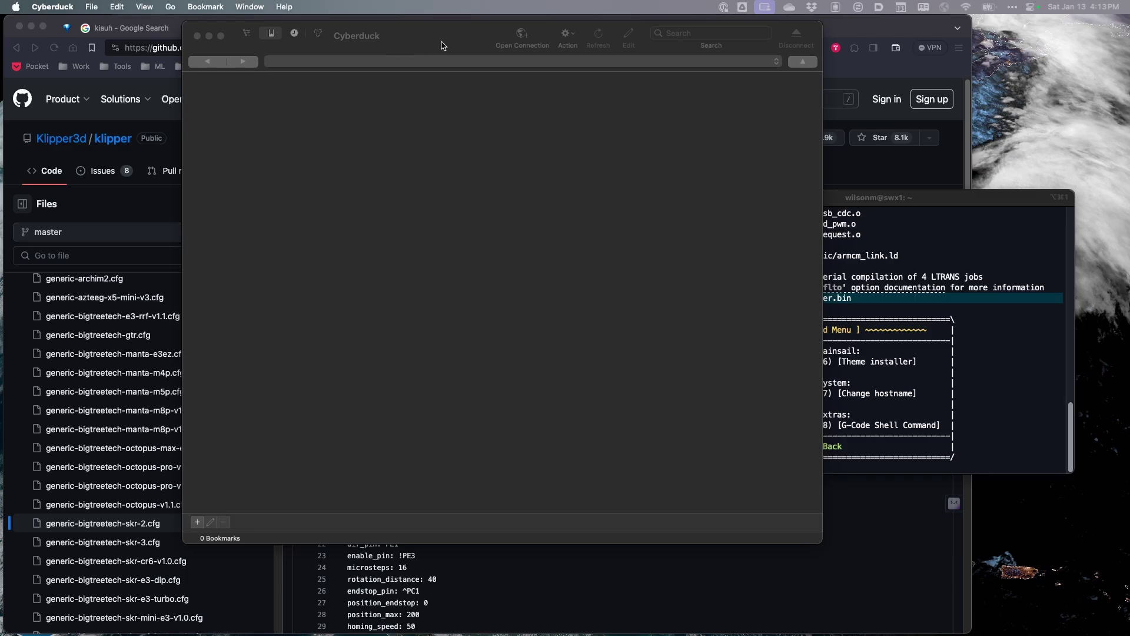
# In Cyberduck, open an SFTP (SSH File Transfer Protocol) connection to swx1.local with the account username
pyautogui.click(528, 37)
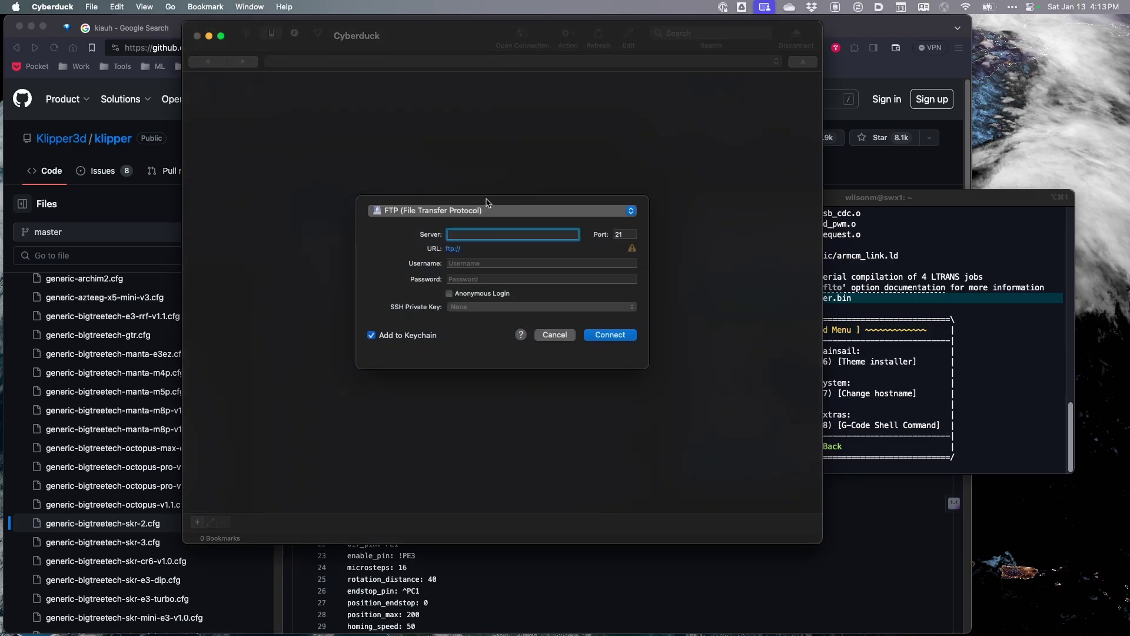
pyautogui.click(422, 212)
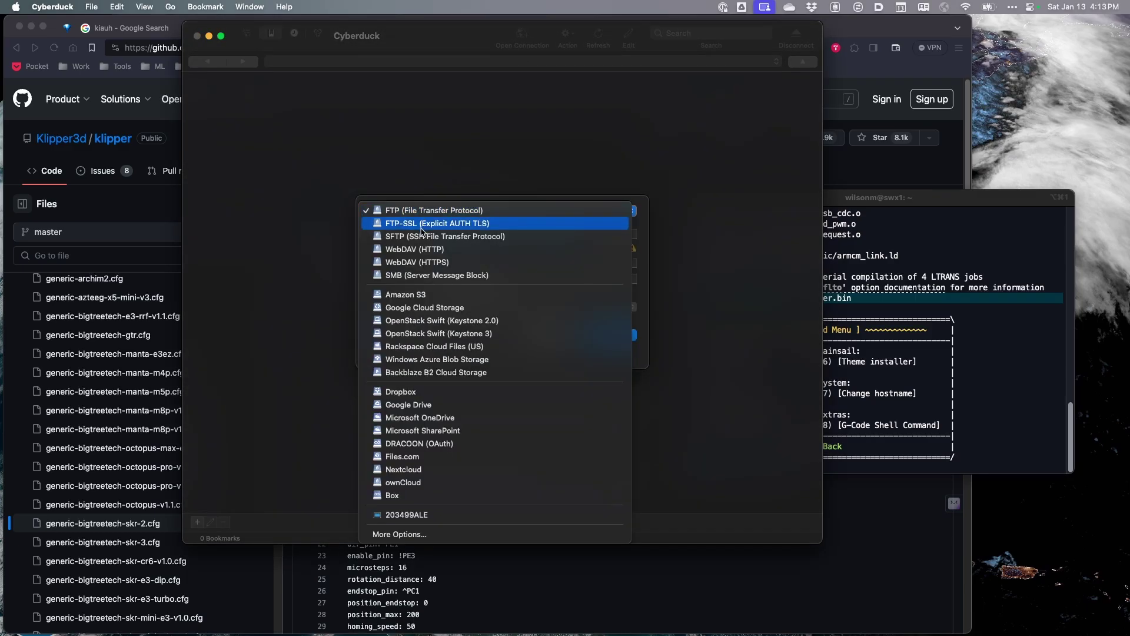
pyautogui.click(422, 236)
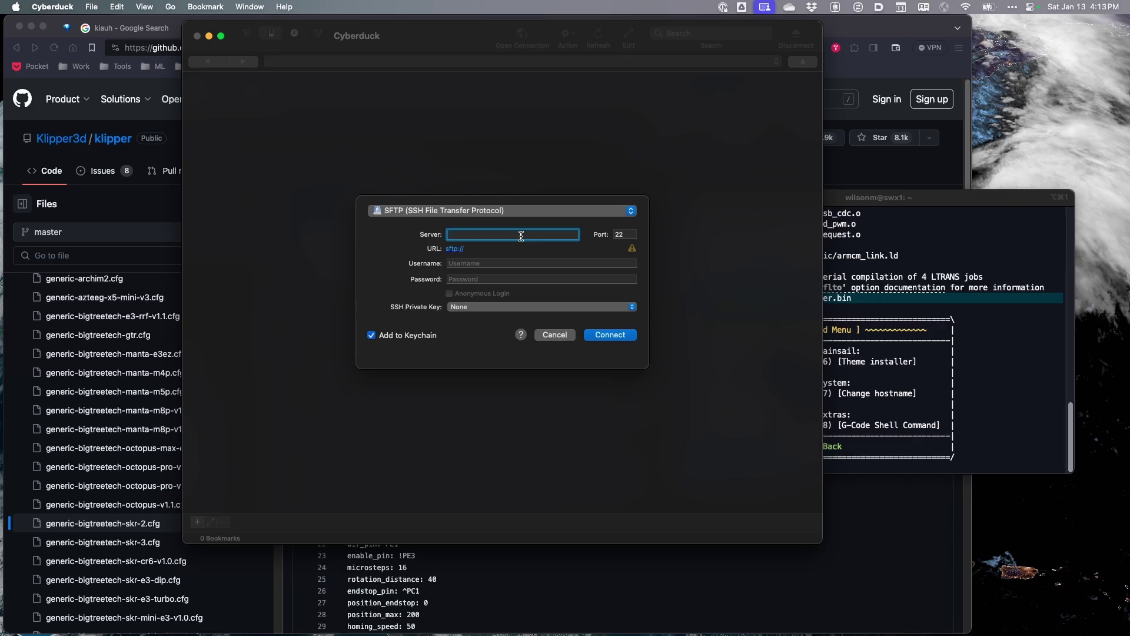
pyautogui.write('swx1.local')
pyautogui.click(498, 263)
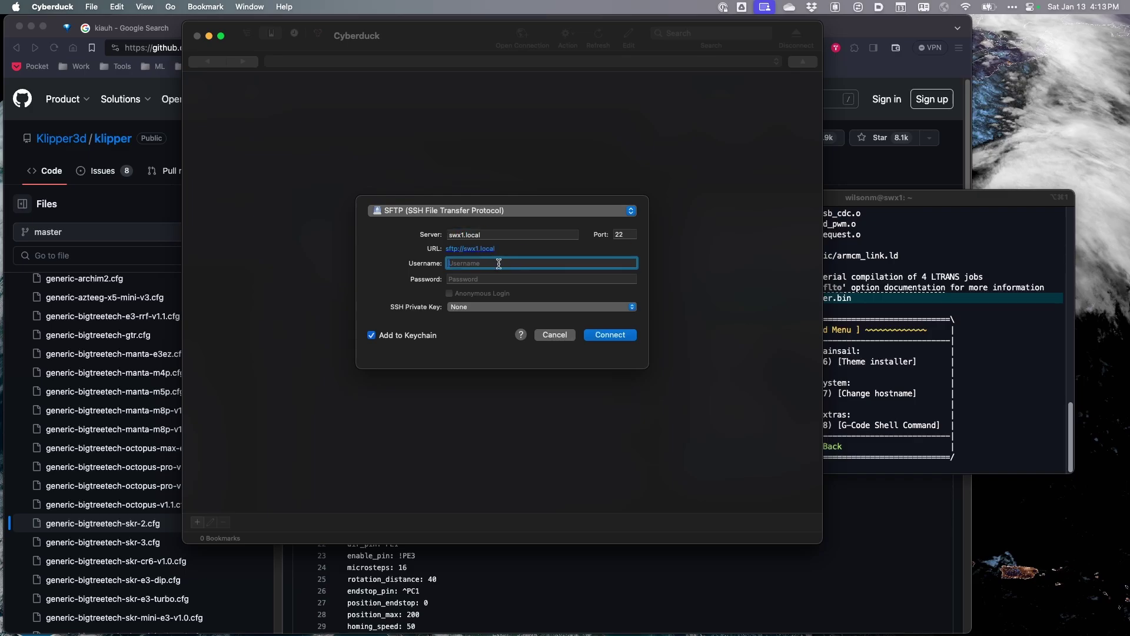
pyautogui.write('wilson')
pyautogui.press('Tab')
pyautogui.click(609, 335)
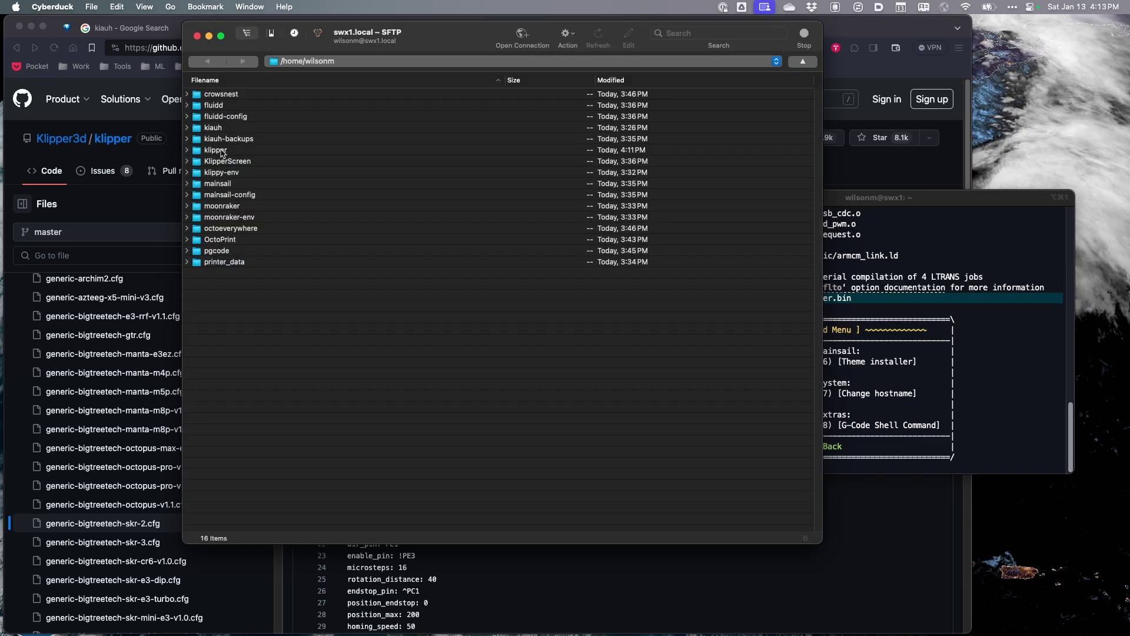
# Browse to the klipper/out folder on the server and start a Download As of klipper.bin
pyautogui.doubleClick(223, 152)
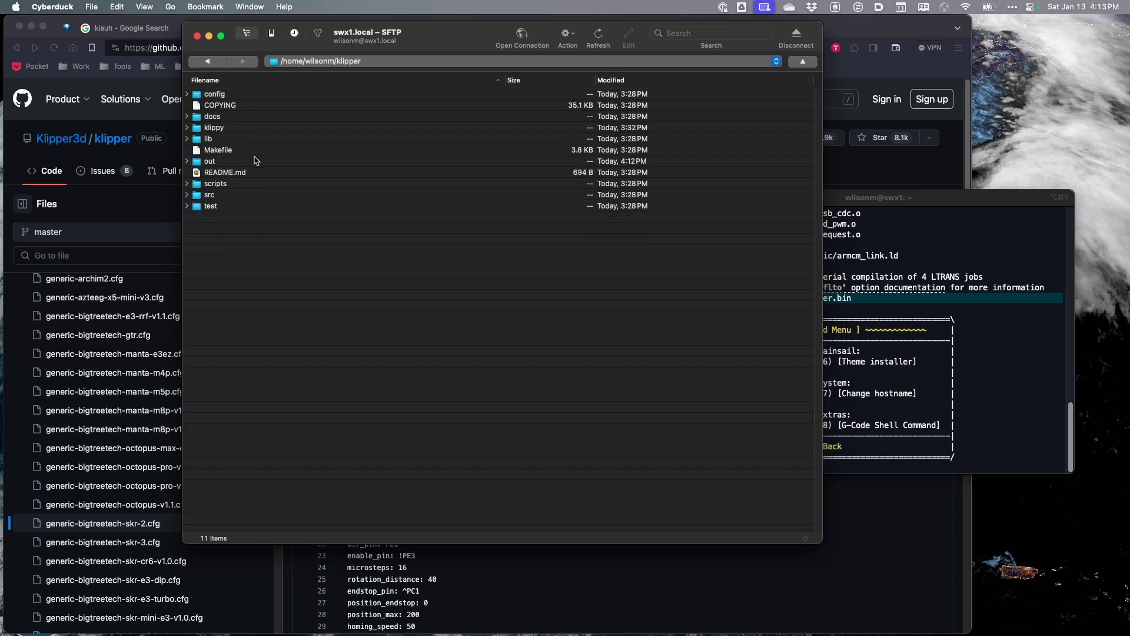
pyautogui.doubleClick(206, 162)
pyautogui.click(230, 184)
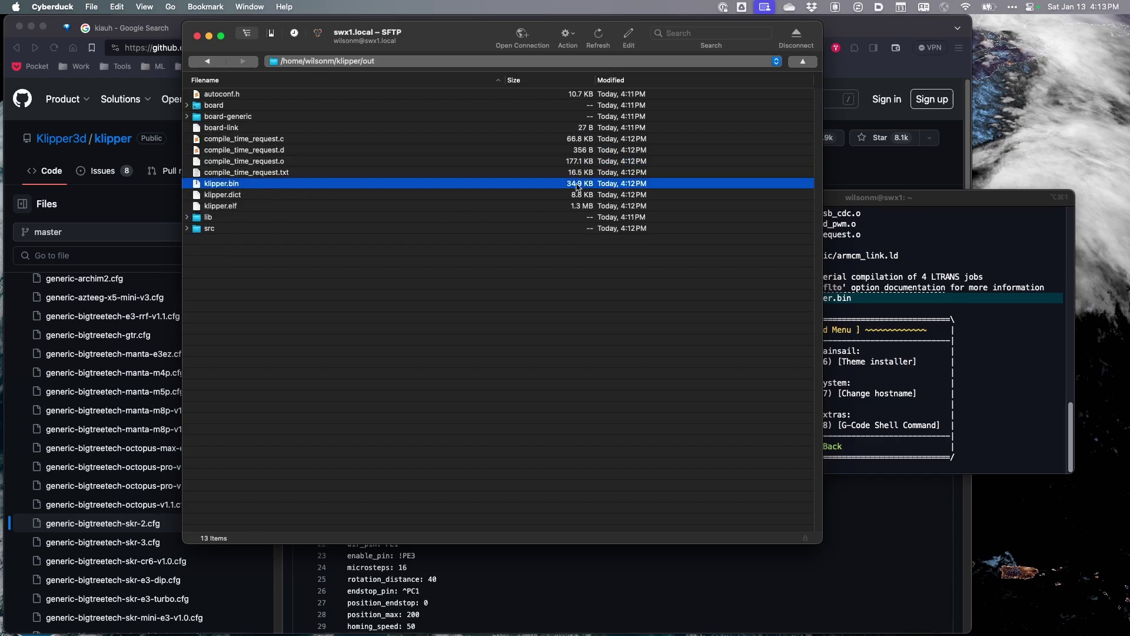
pyautogui.rightClick(231, 185)
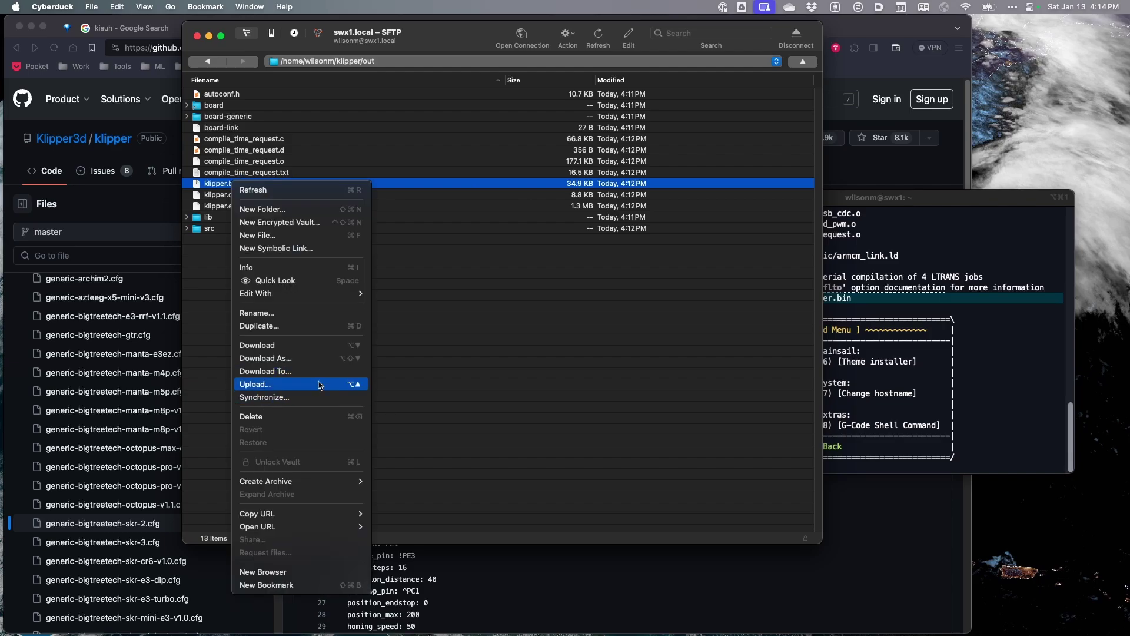
pyautogui.moveTo(277, 515)
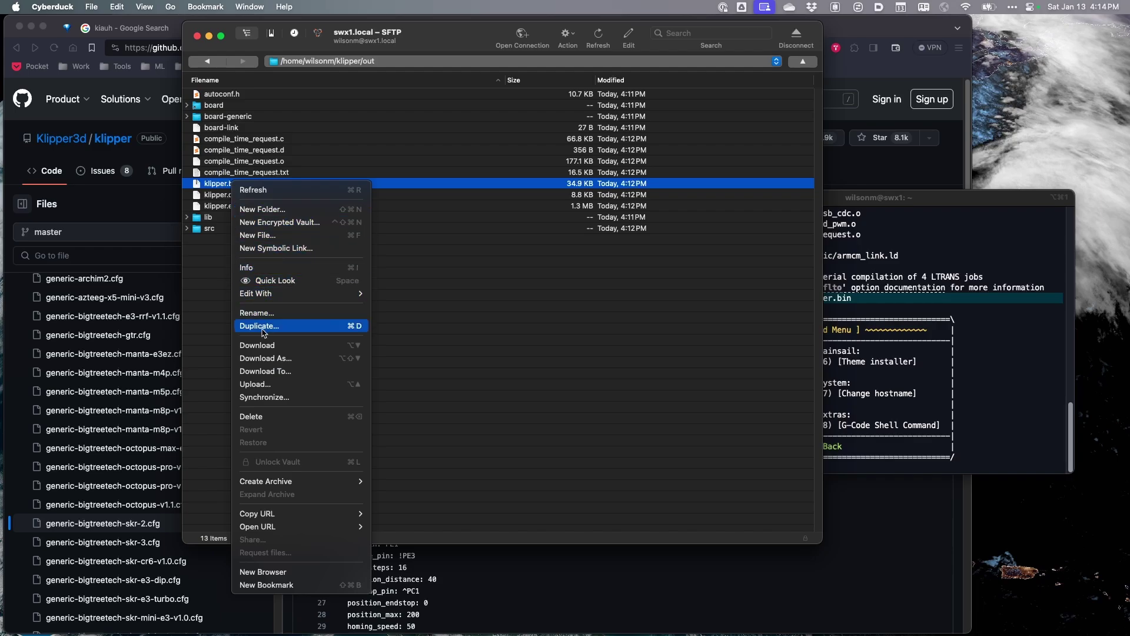
pyautogui.click(261, 358)
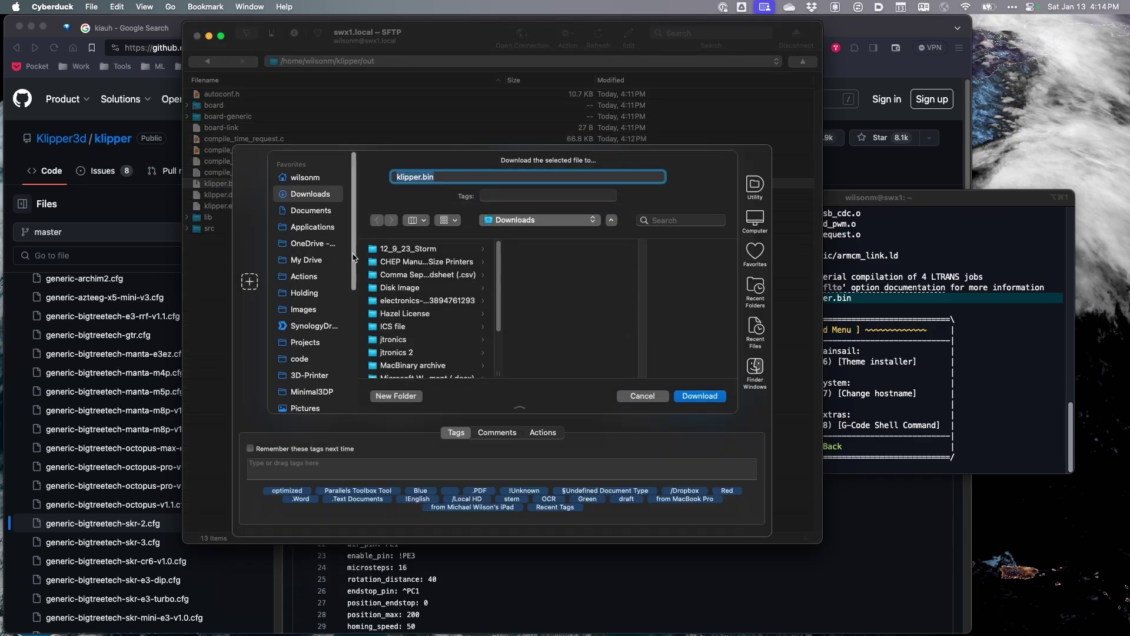
# Download the file to the NO NAME volume under the name firmware.bin
pyautogui.moveTo(354, 257); pyautogui.dragTo(346, 381)
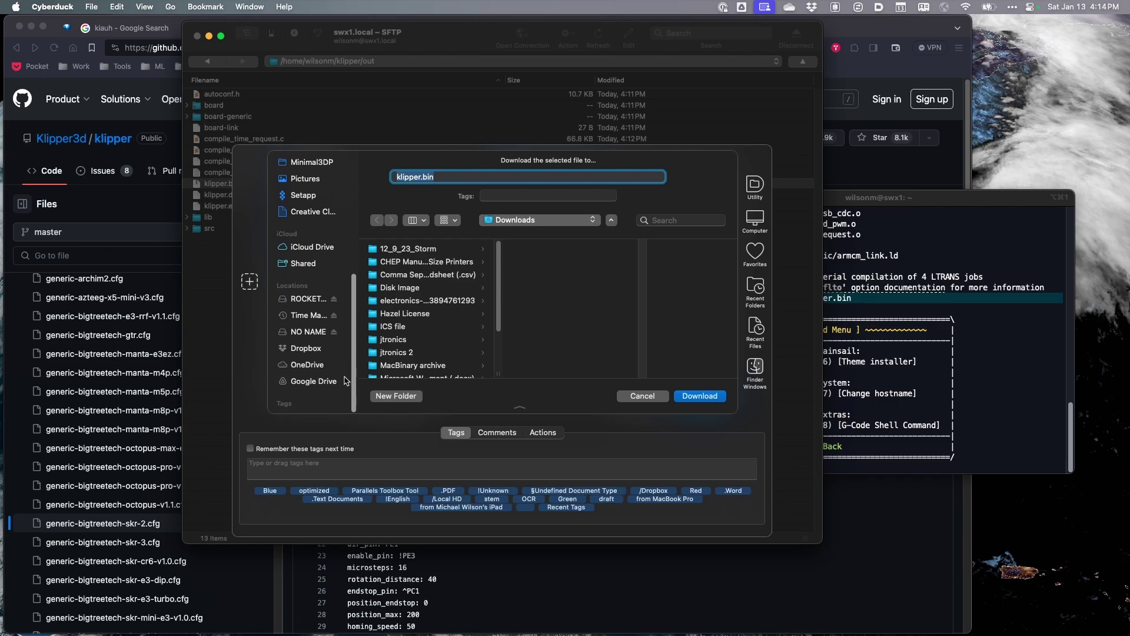
pyautogui.click(311, 332)
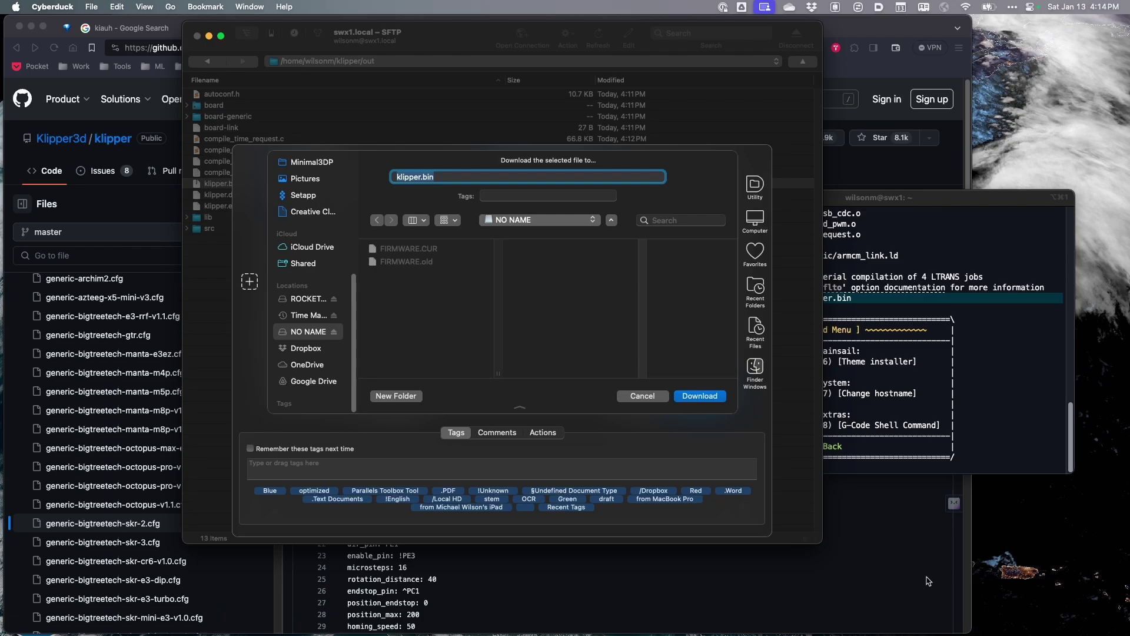
pyautogui.click(421, 176)
pyautogui.press('BackSpace')
pyautogui.press('BackSpace')
pyautogui.press('BackSpace')
pyautogui.press('BackSpace')
pyautogui.press('BackSpace')
pyautogui.write('firmware')
pyautogui.click(701, 396)
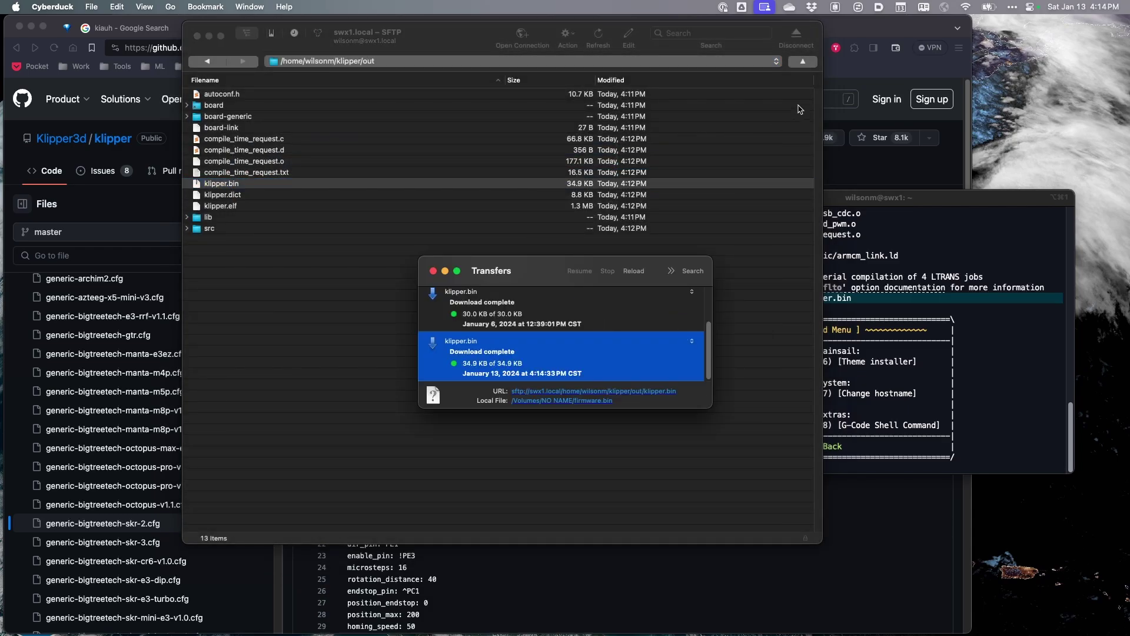
# Switch to Path Finder and open the NO NAME volume to check for firmware.bin
pyautogui.click(866, 25)
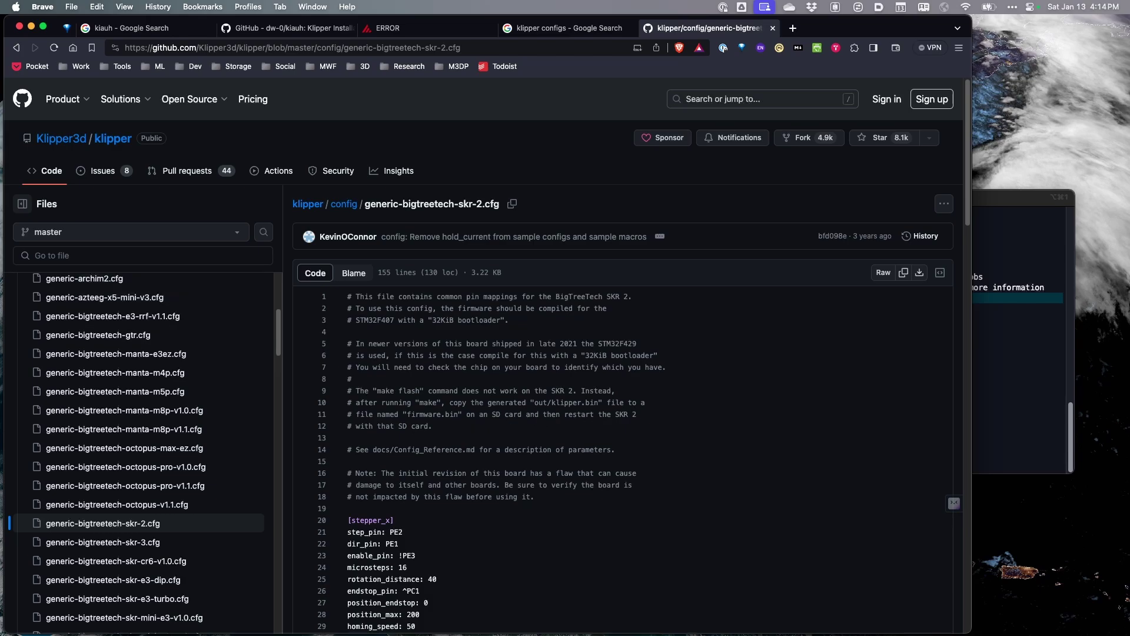
pyautogui.press('super+Tab')
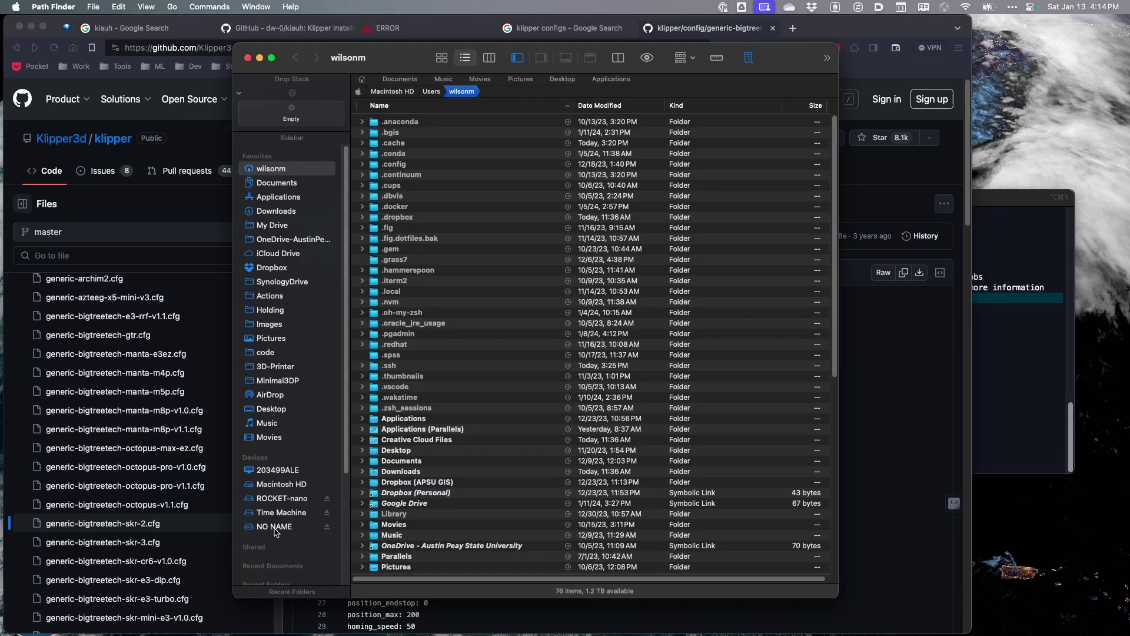
pyautogui.click(275, 527)
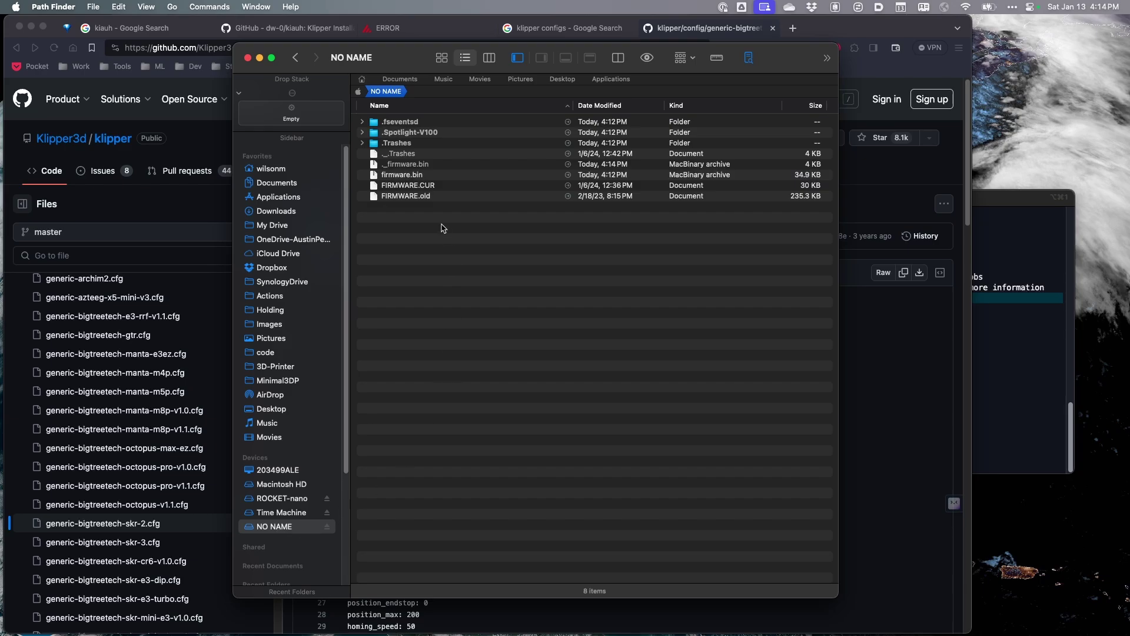
# Move FIRMWARE.CUR on the NO NAME volume to the Trash and eject the volume
pyautogui.rightClick(415, 186)
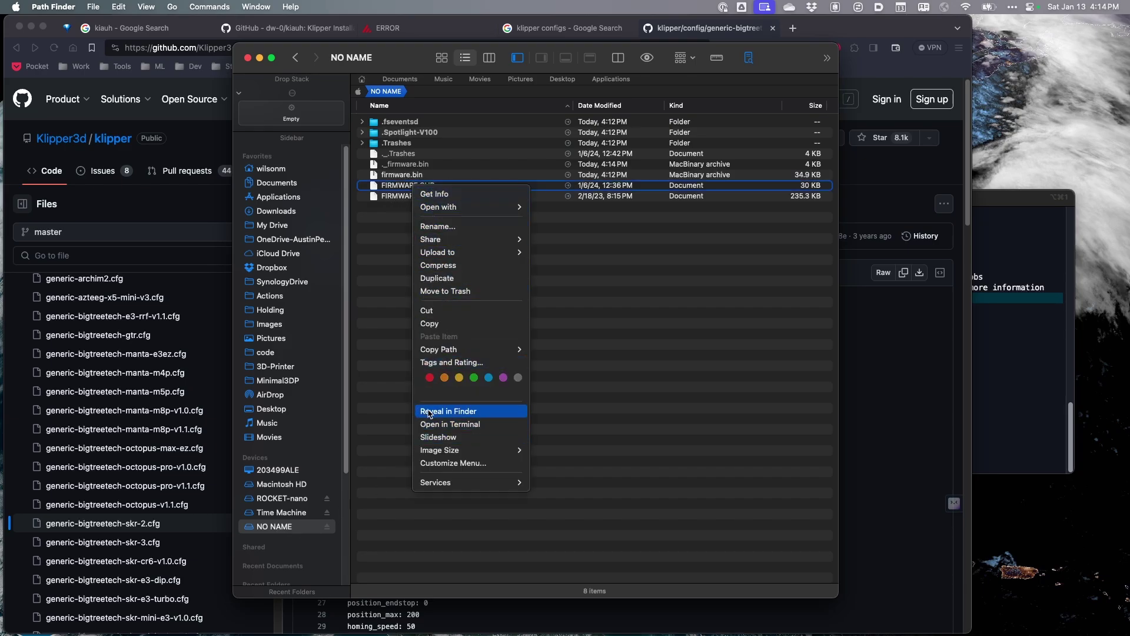
pyautogui.click(438, 291)
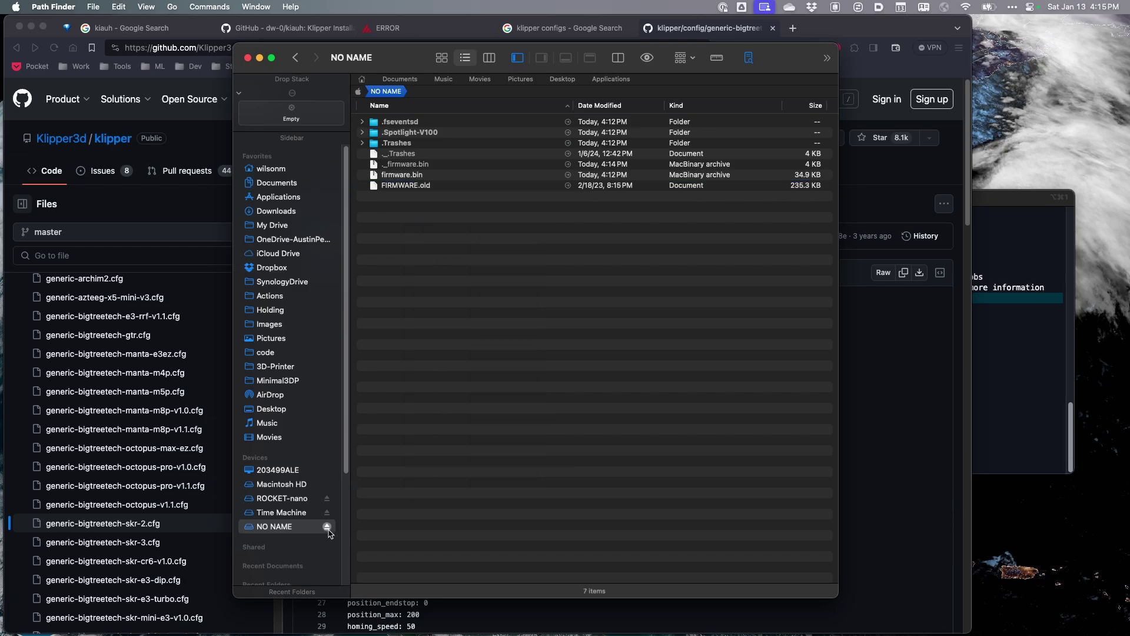
pyautogui.click(327, 526)
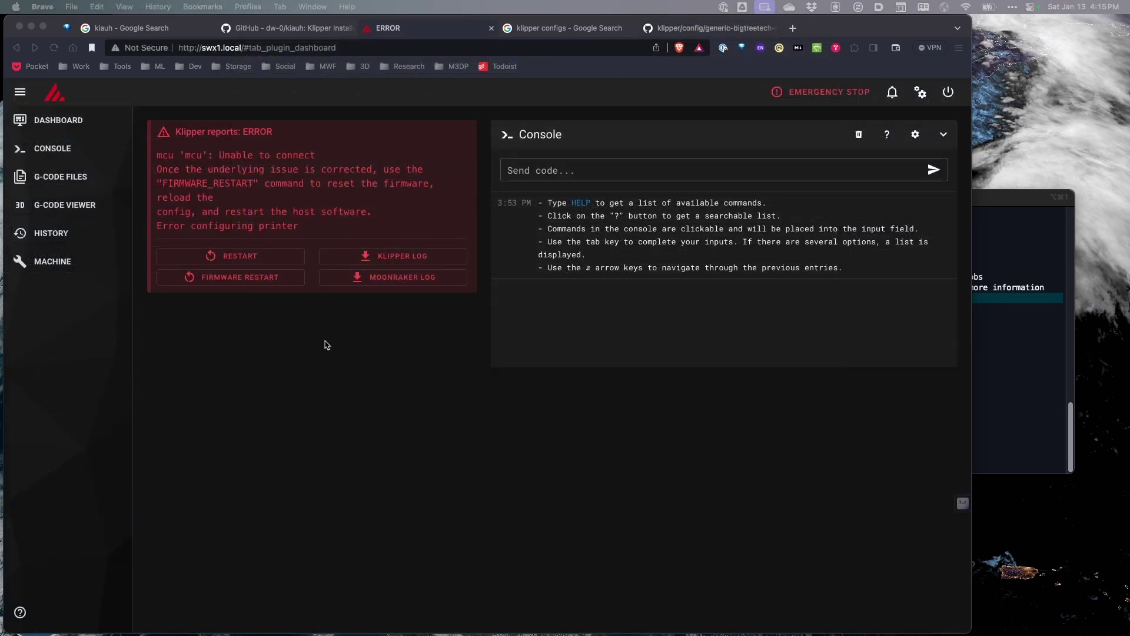
# In Brave, open printer.cfg from Mainsail's machine config files and copy the full raw text of generic-bigtreetech-skr-2.cfg from GitHub
pyautogui.click(49, 262)
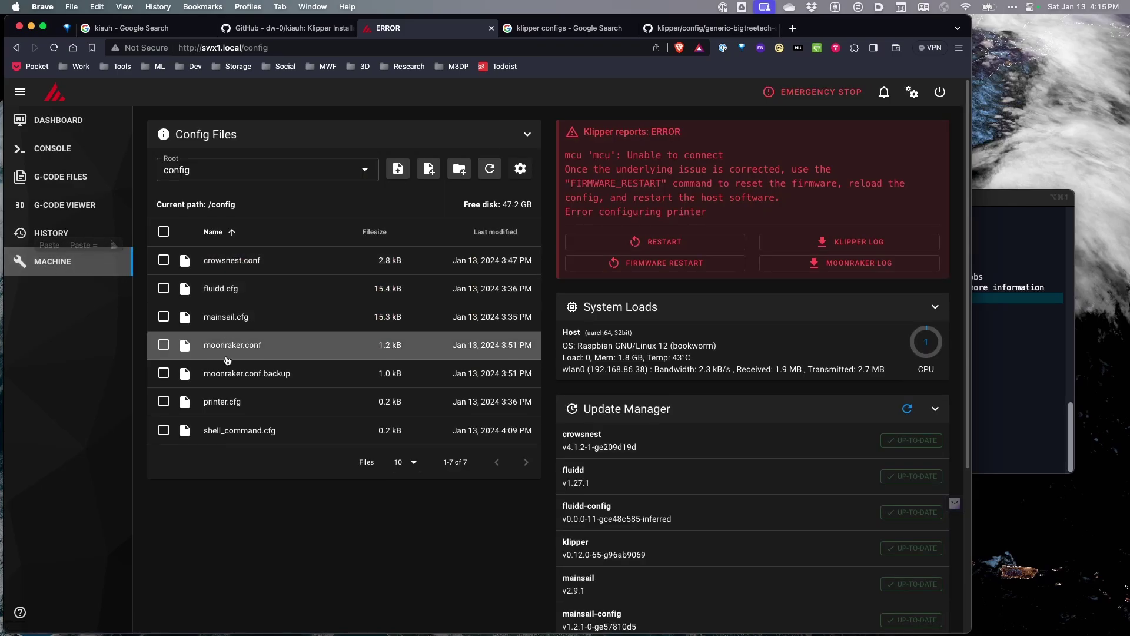
pyautogui.click(222, 401)
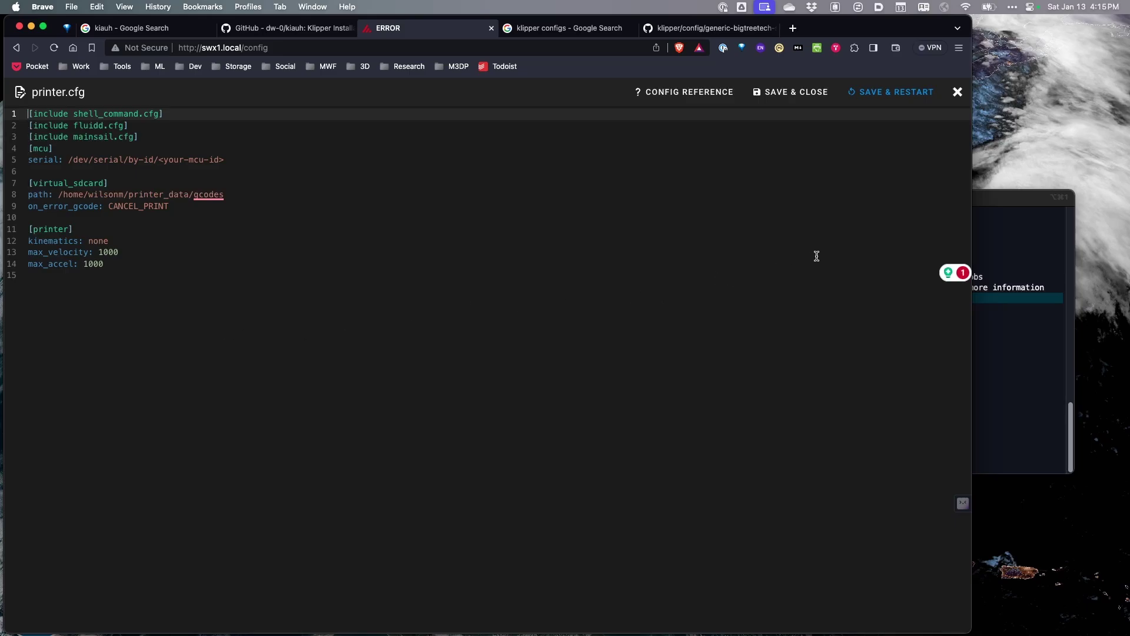
pyautogui.click(687, 33)
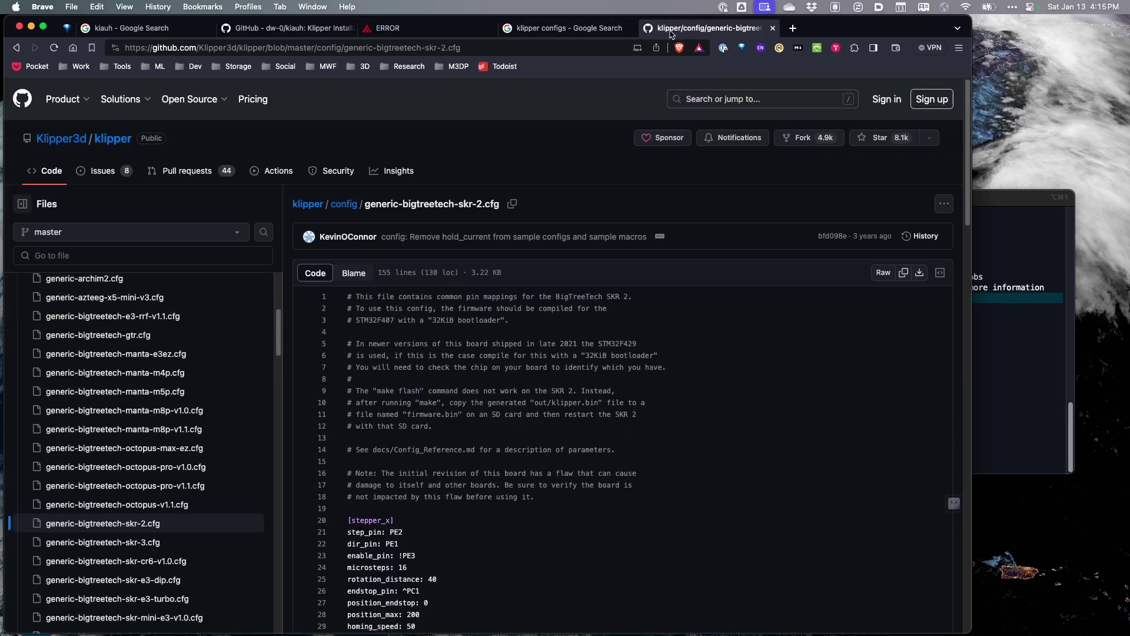
pyautogui.click(883, 274)
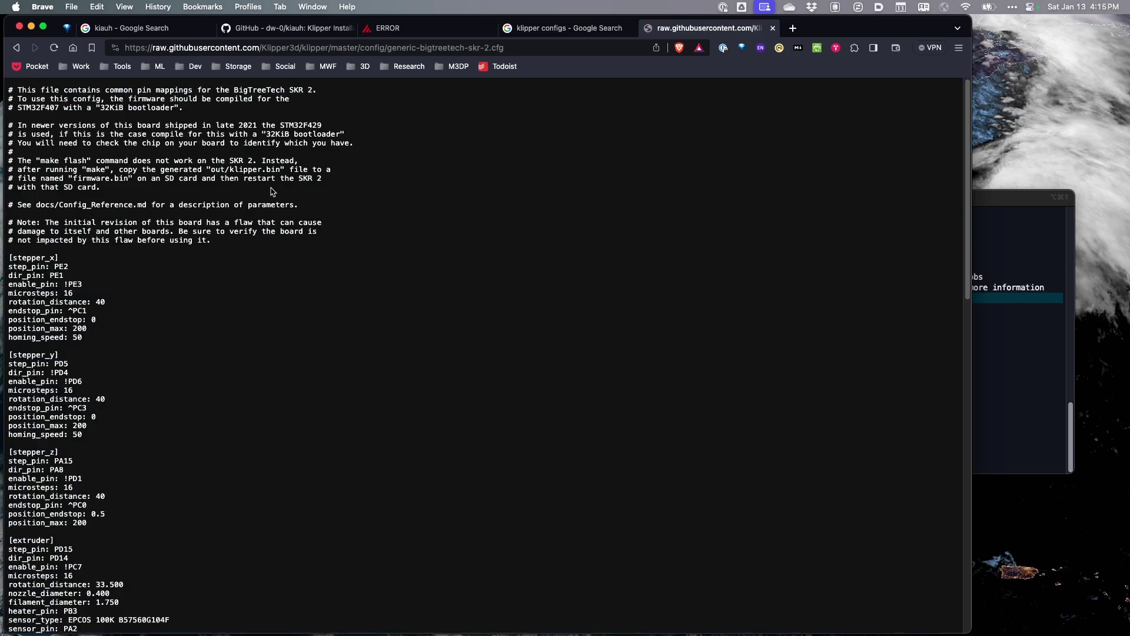
pyautogui.press('super+a')
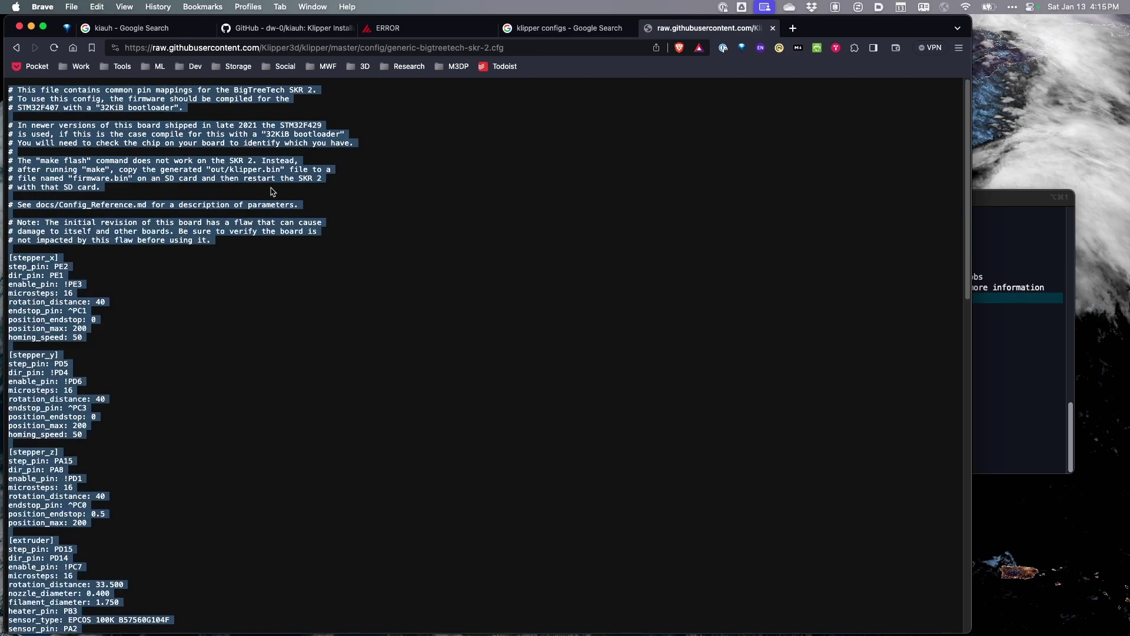
pyautogui.press('super+c')
# Replace everything in printer.cfg from the [mcu] section to the end with the copied SKR 2 configuration, keeping the three include lines
pyautogui.click(409, 29)
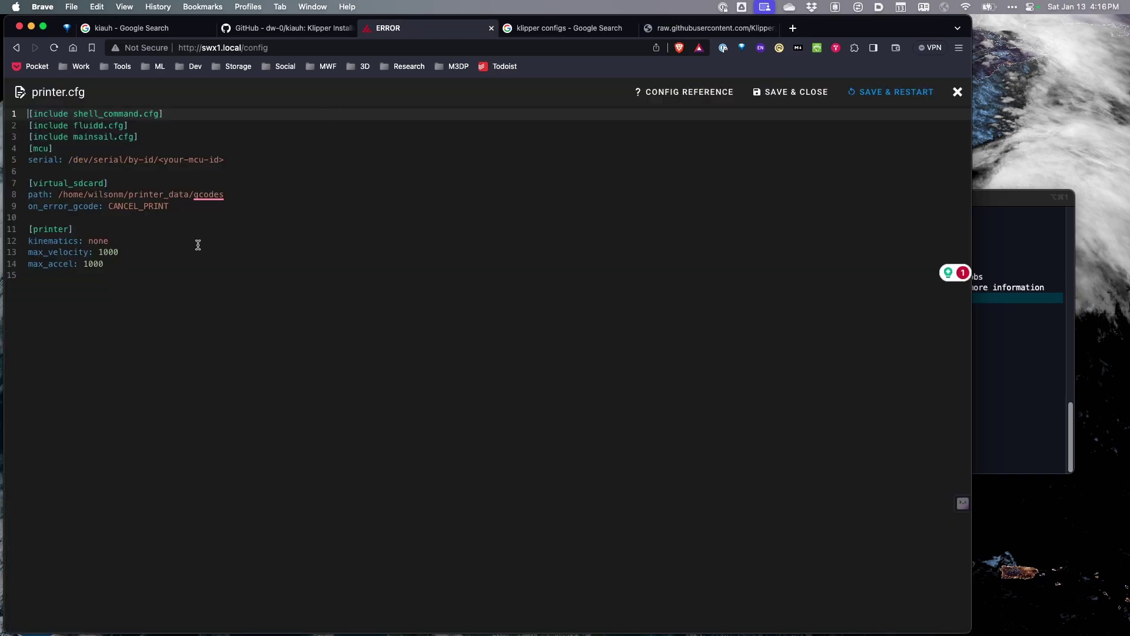
pyautogui.moveTo(170, 275); pyautogui.dragTo(23, 148)
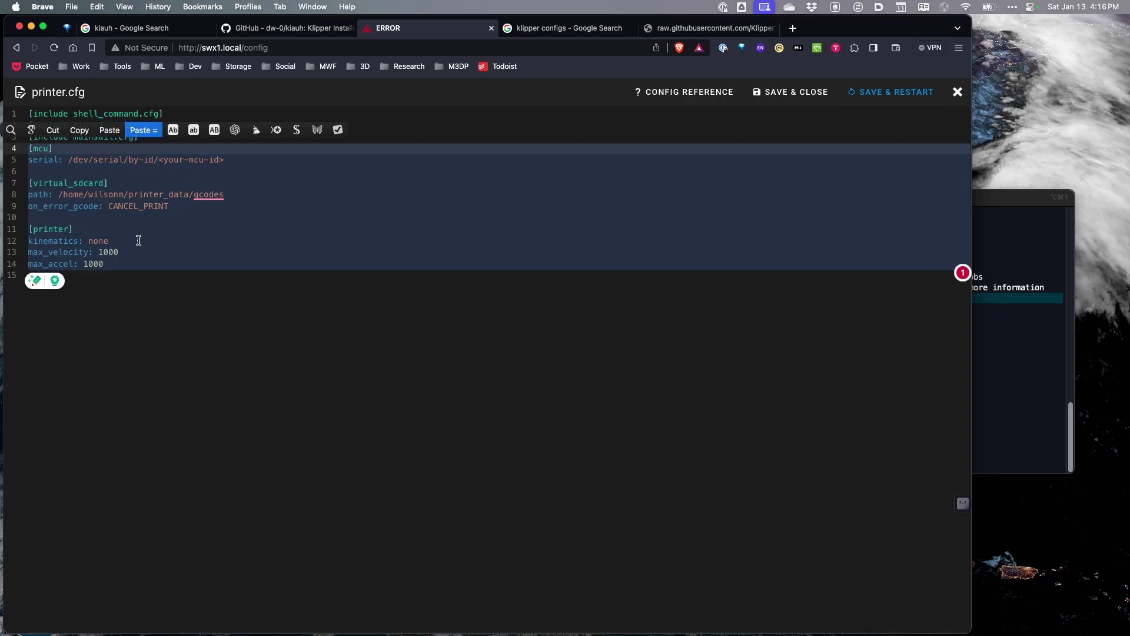
pyautogui.press('BackSpace')
pyautogui.press('super+v')
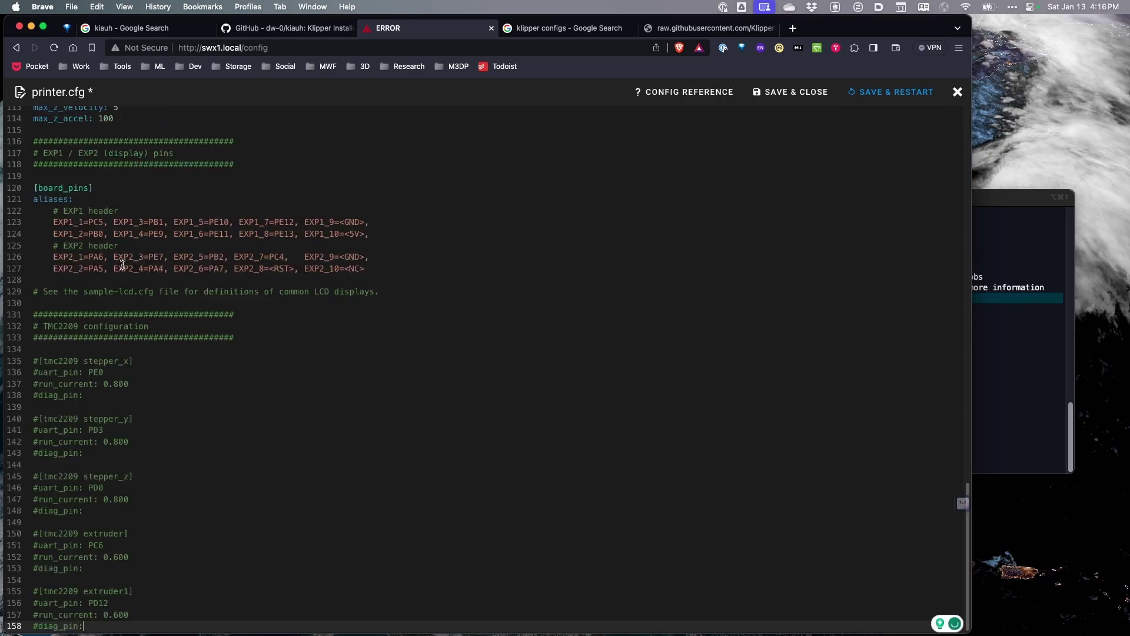
pyautogui.scroll(15, 177, 305)
pyautogui.scroll(10, 179, 307)
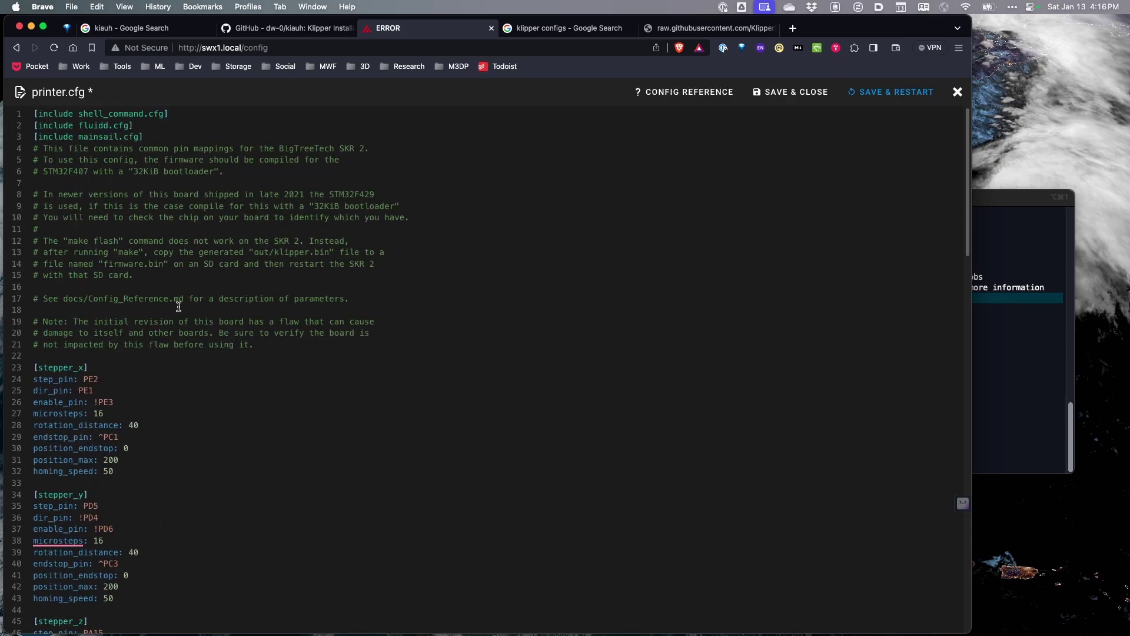
# Uncomment the [tmc2209 stepper_x] header and its uart_pin and run_current lines, leaving diag_pin commented out
pyautogui.scroll(-10, 179, 309)
pyautogui.scroll(-15, 179, 309)
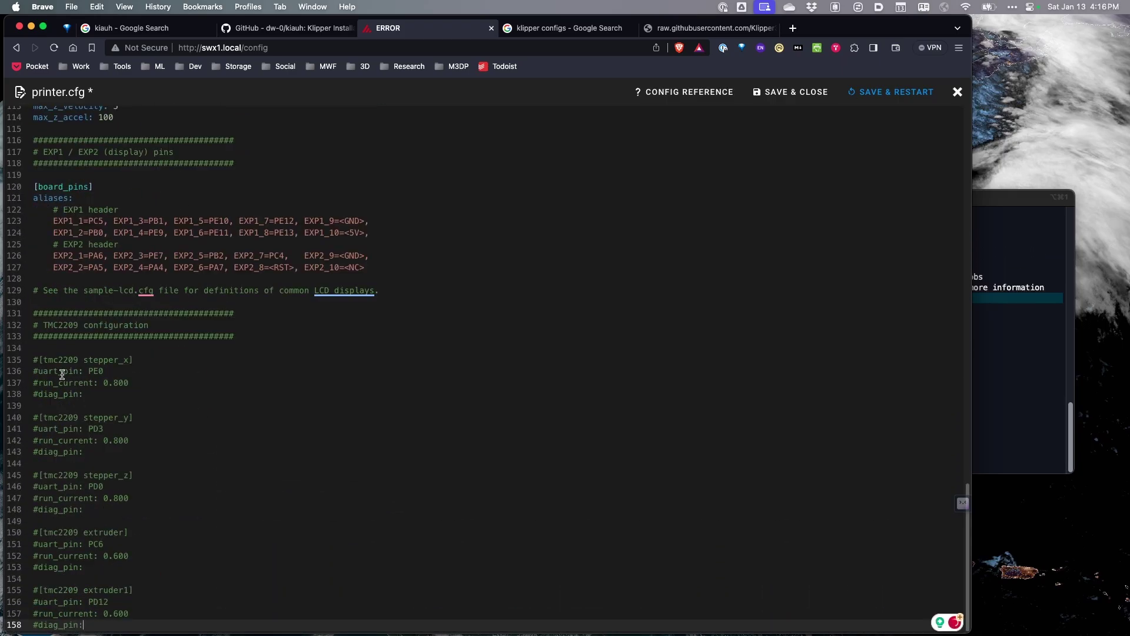
pyautogui.click(36, 360)
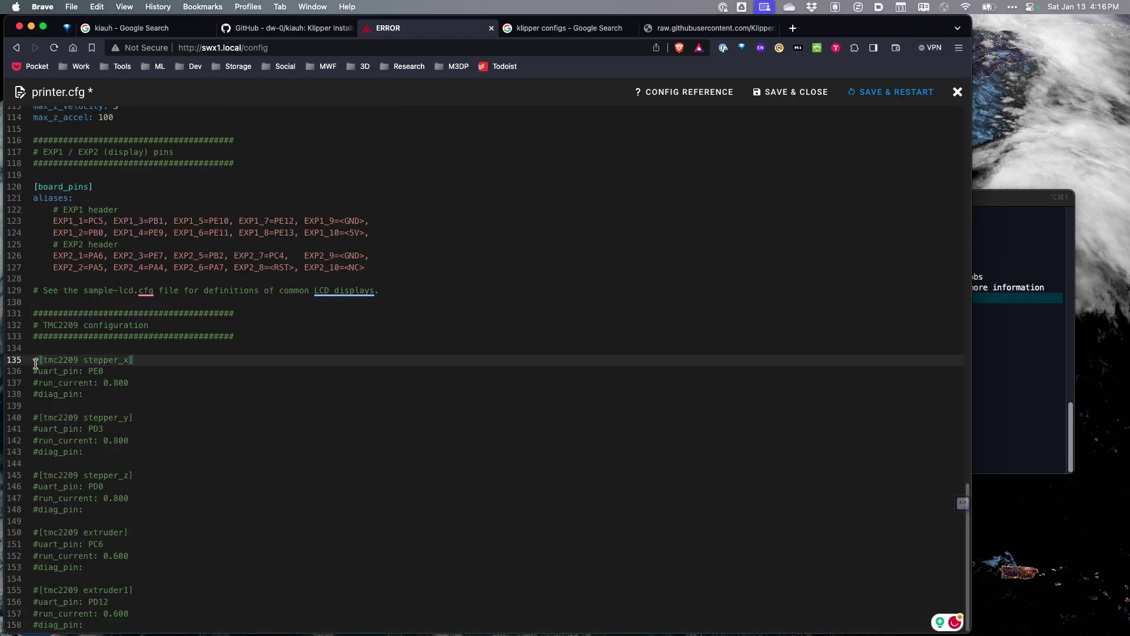
pyautogui.press('BackSpace')
pyautogui.click(38, 372)
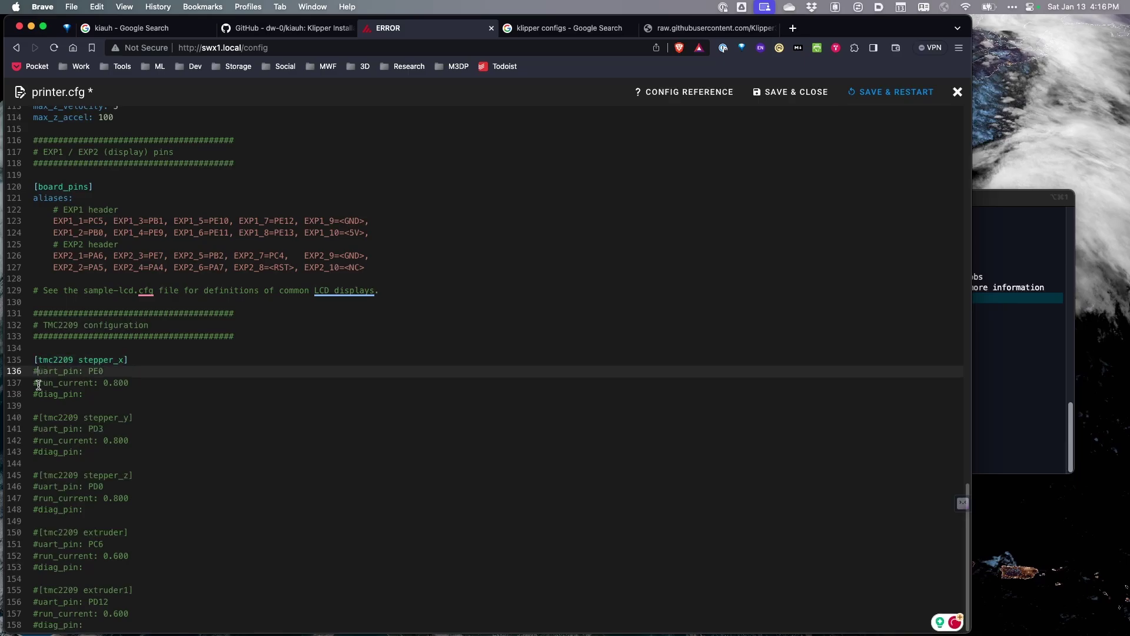
pyautogui.press('BackSpace')
pyautogui.click(37, 384)
pyautogui.press('BackSpace')
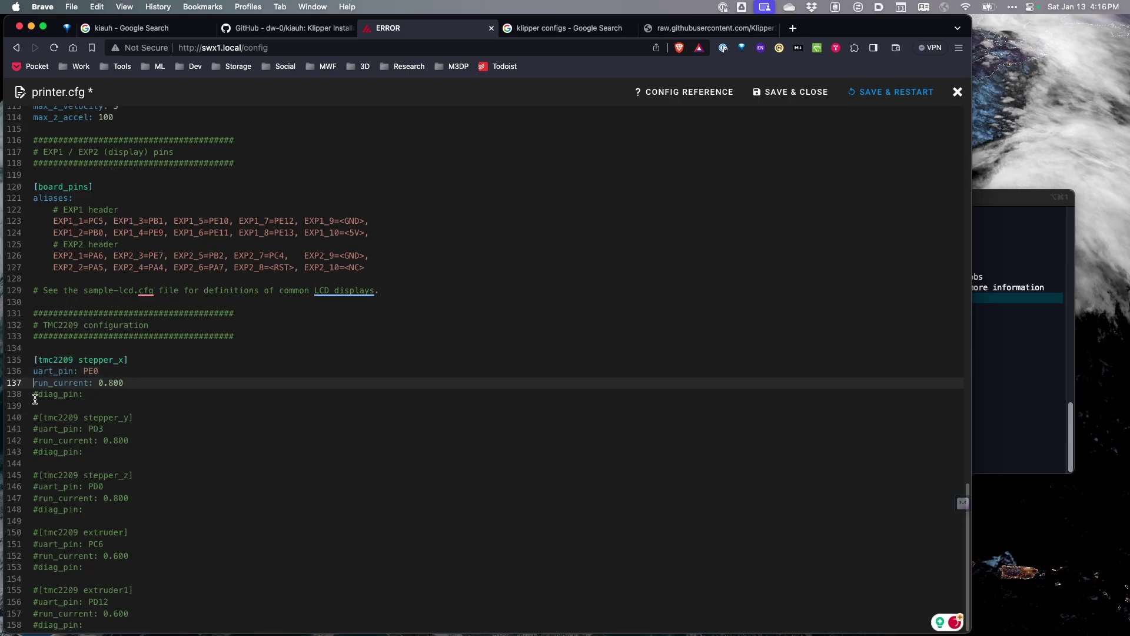
pyautogui.click(37, 395)
# Uncomment the [tmc2209 stepper_y] header and its uart_pin and run_current lines
pyautogui.click(37, 419)
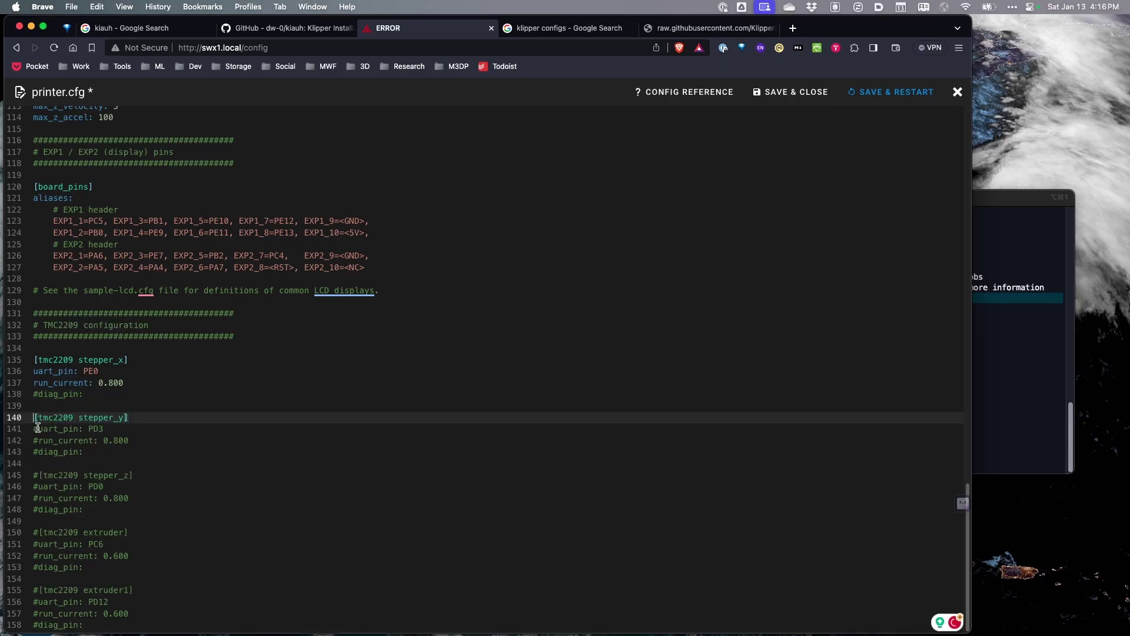
pyautogui.press('BackSpace')
pyautogui.click(37, 429)
pyautogui.press('BackSpace')
pyautogui.click(37, 442)
pyautogui.press('BackSpace')
# Uncomment the [tmc2209 stepper_z] header and its uart_pin and run_current lines
pyautogui.click(40, 475)
pyautogui.press('BackSpace')
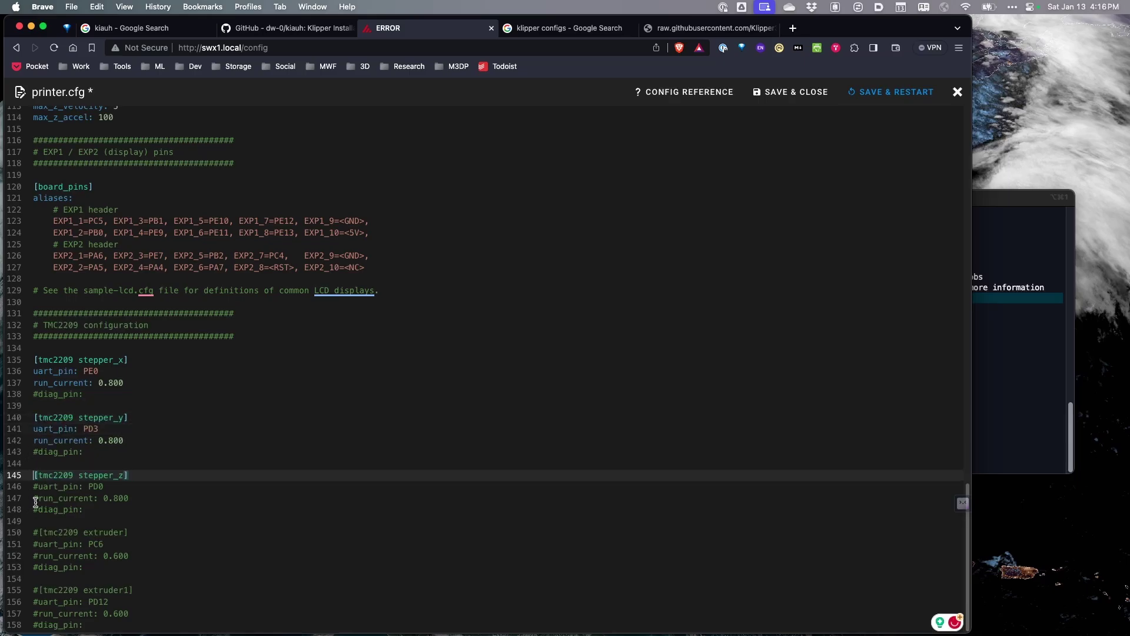
pyautogui.click(36, 488)
pyautogui.press('BackSpace')
pyautogui.click(36, 499)
pyautogui.press('BackSpace')
# Uncomment the [tmc2209 extruder] header and its uart_pin and run_current lines
pyautogui.click(38, 533)
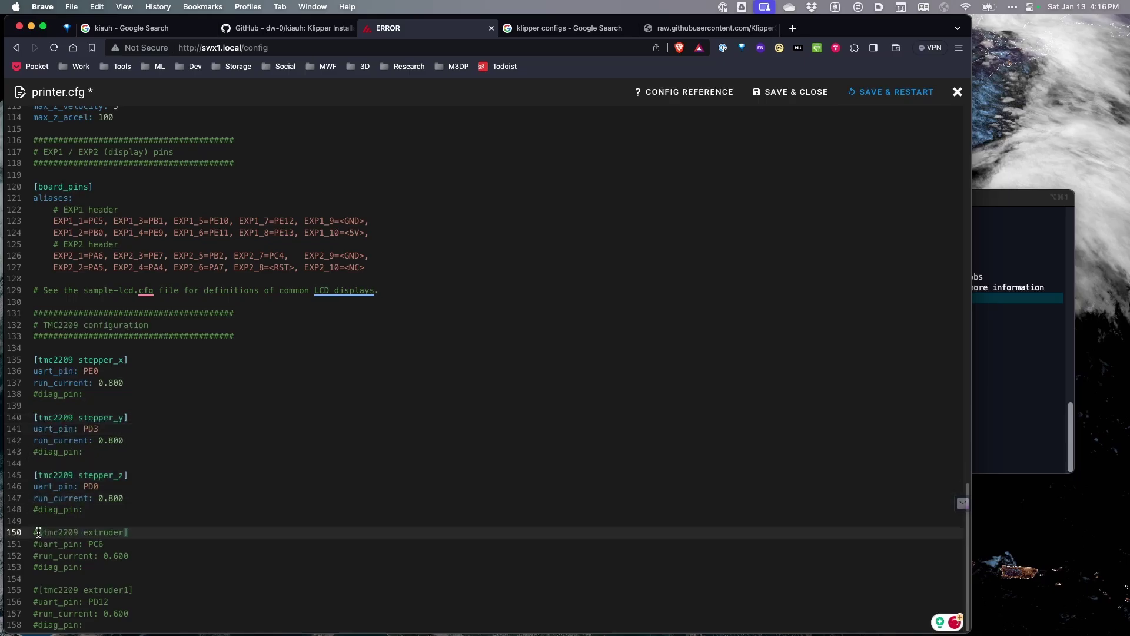
pyautogui.press('BackSpace')
pyautogui.click(37, 545)
pyautogui.press('BackSpace')
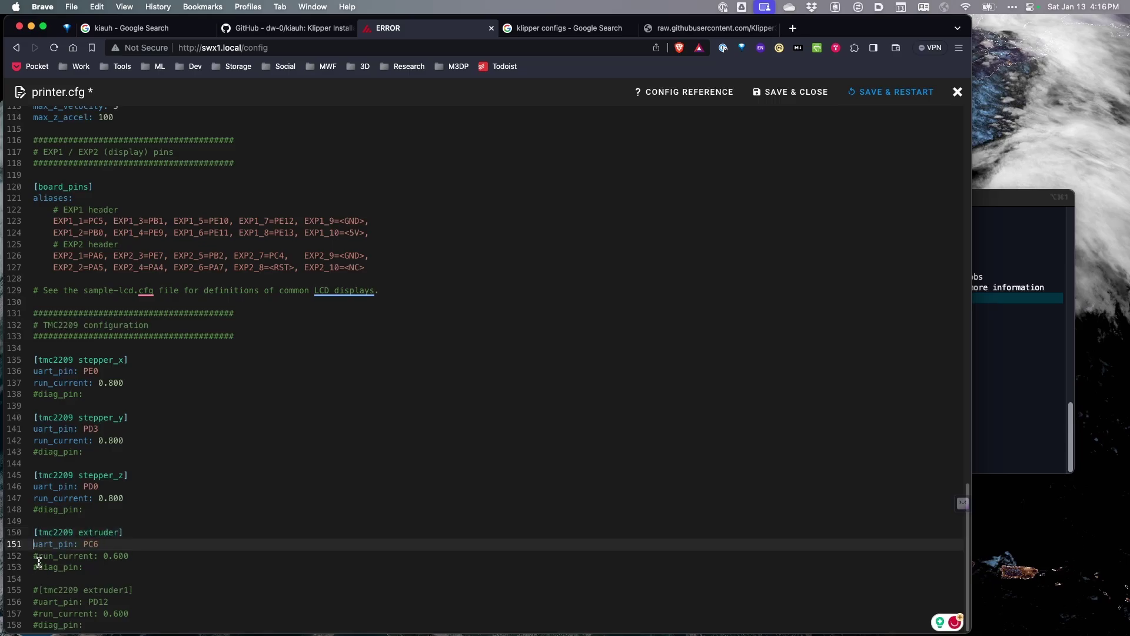
pyautogui.click(37, 557)
pyautogui.press('BackSpace')
# Locate the [mcu] serial entry in printer.cfg, switch to iTerm2 and run KIAUH's Get MCU ID (5) with USB (1) as connection method
pyautogui.scroll(10, 346, 260)
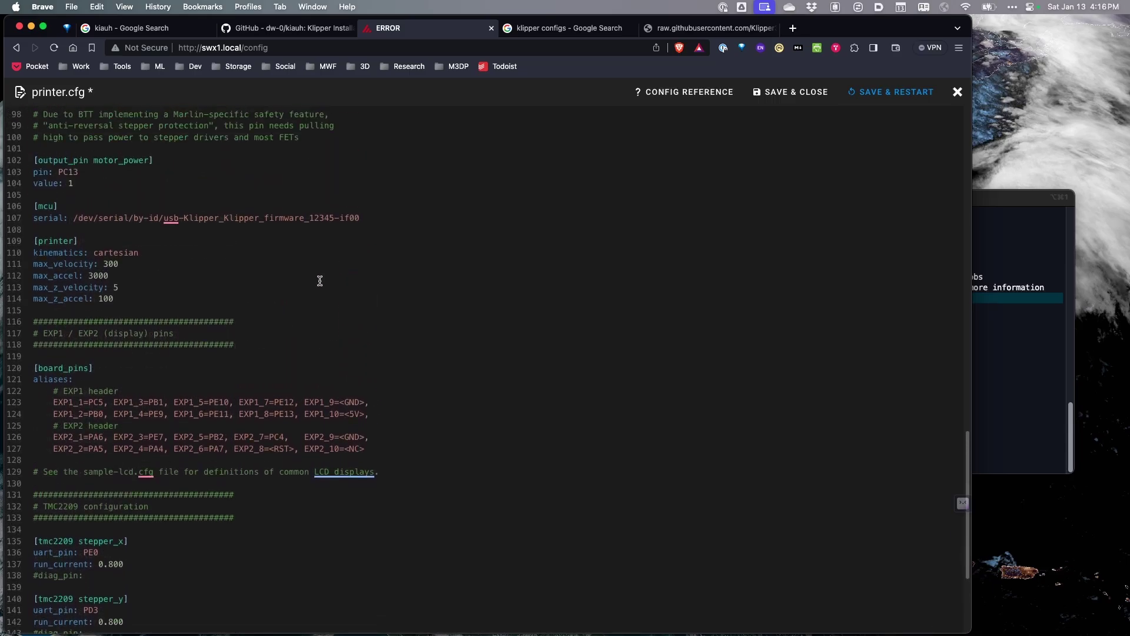
pyautogui.moveTo(376, 289); pyautogui.dragTo(25, 286)
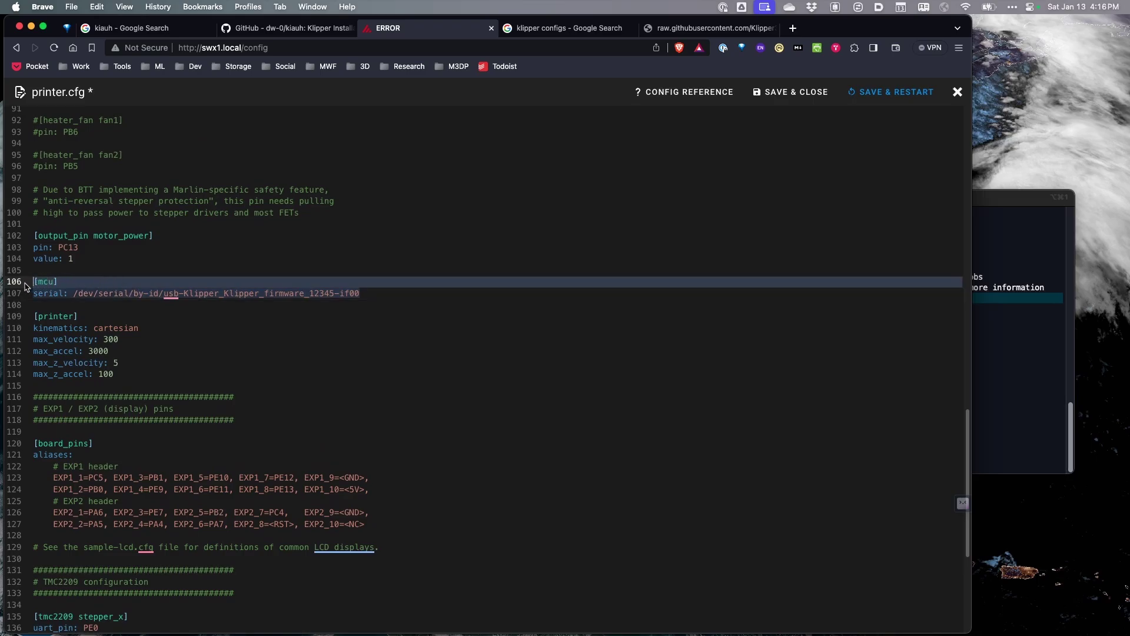
pyautogui.click(185, 328)
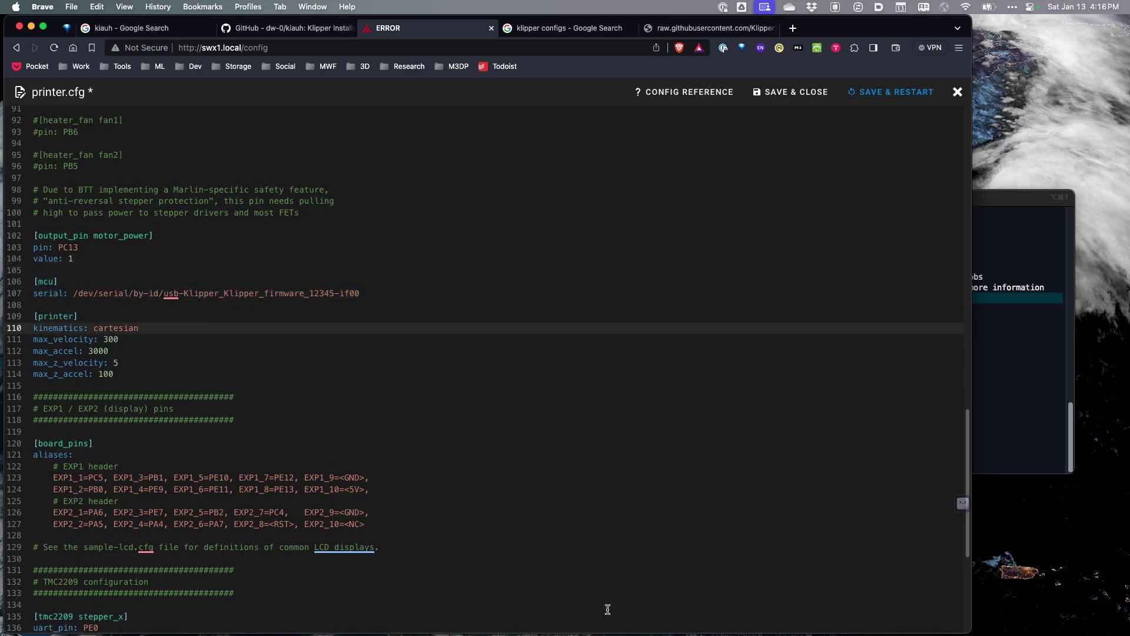
pyautogui.click(1013, 196)
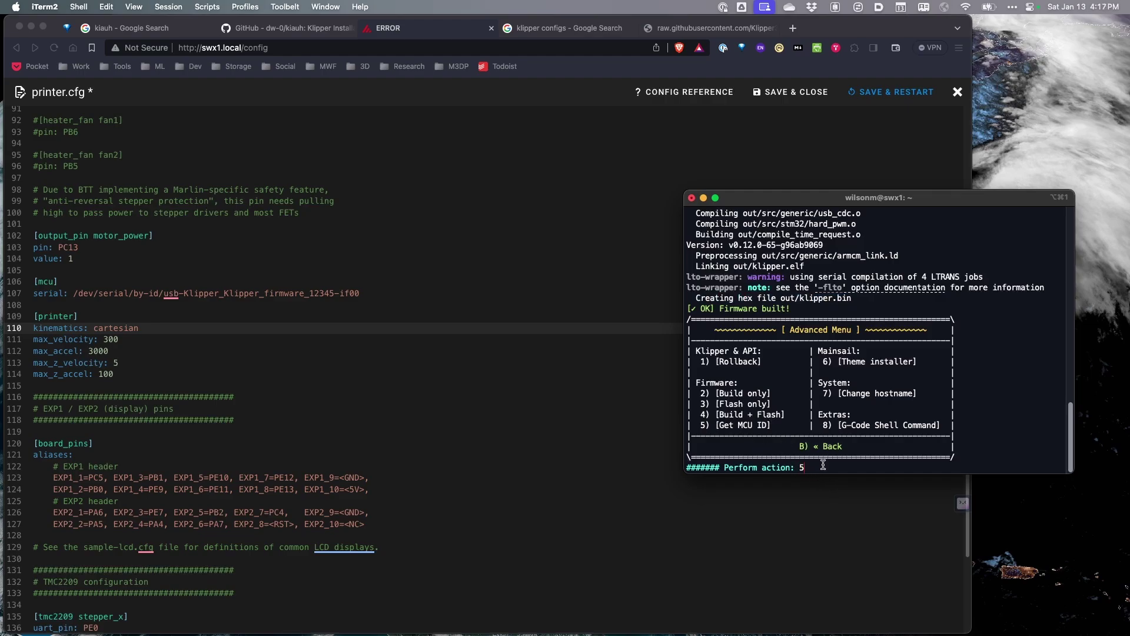
pyautogui.press('Return')
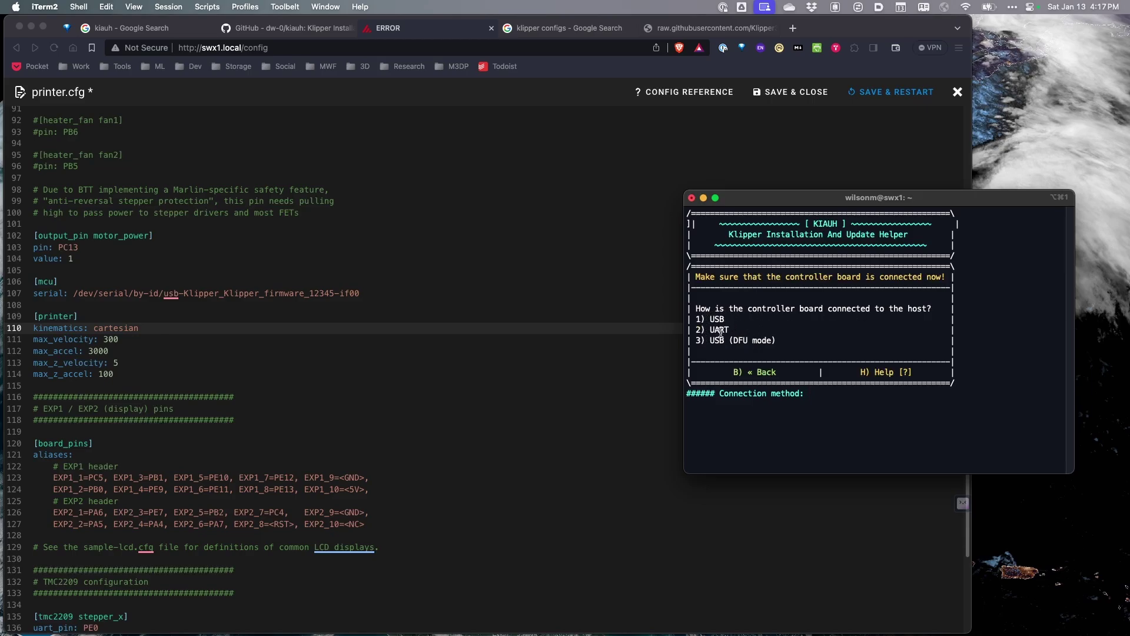
pyautogui.write('1')
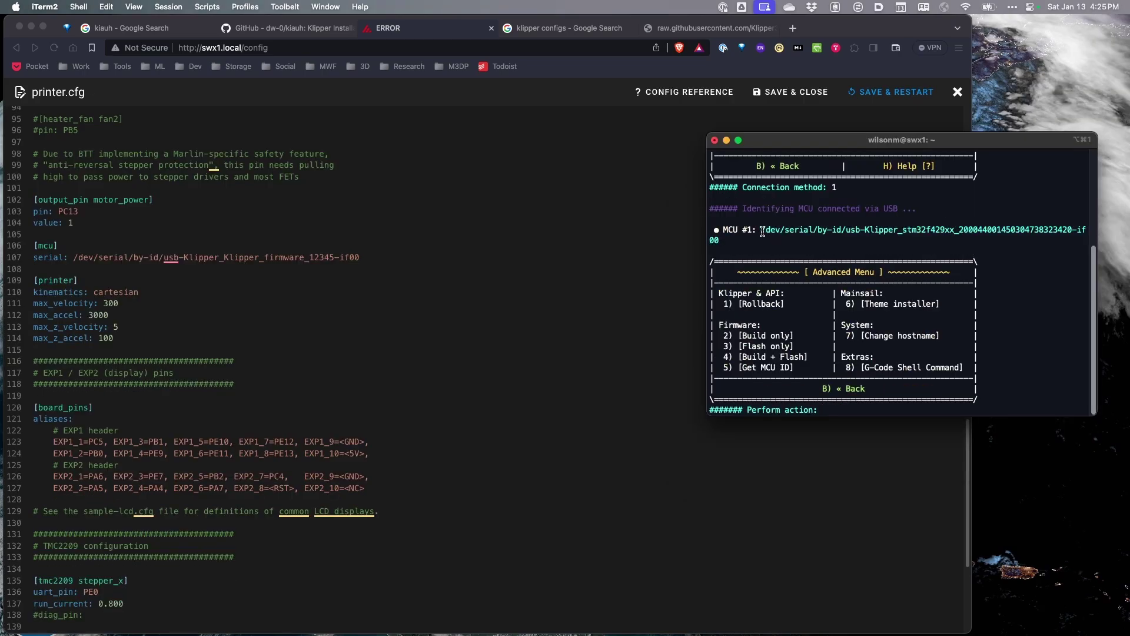
# Copy the MCU #1 device path from KIAUH and paste it in Brave over the placeholder path on printer.cfg's [mcu] serial line
pyautogui.moveTo(761, 230); pyautogui.dragTo(719, 241)
pyautogui.press('super+c')
pyautogui.click(356, 284)
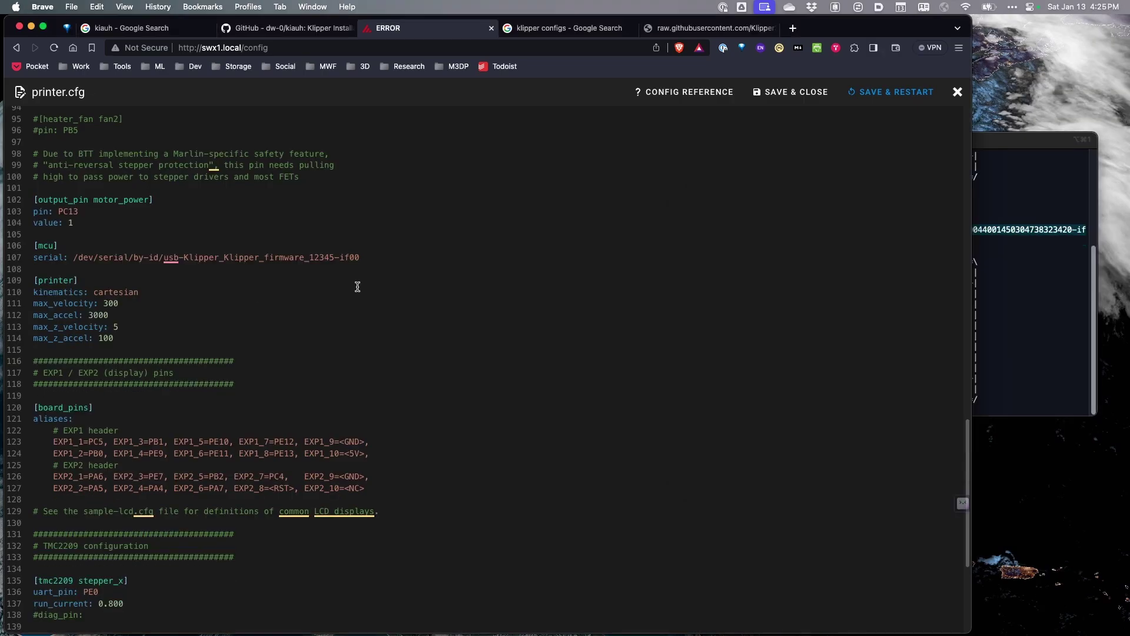
pyautogui.moveTo(360, 257); pyautogui.dragTo(74, 257)
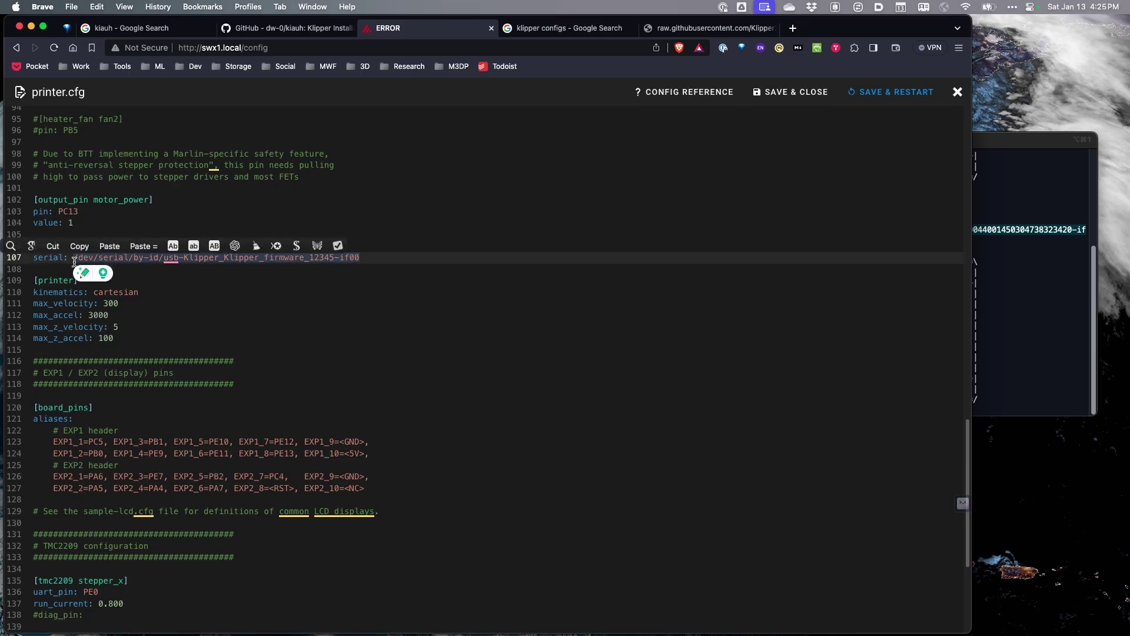
pyautogui.press('BackSpace')
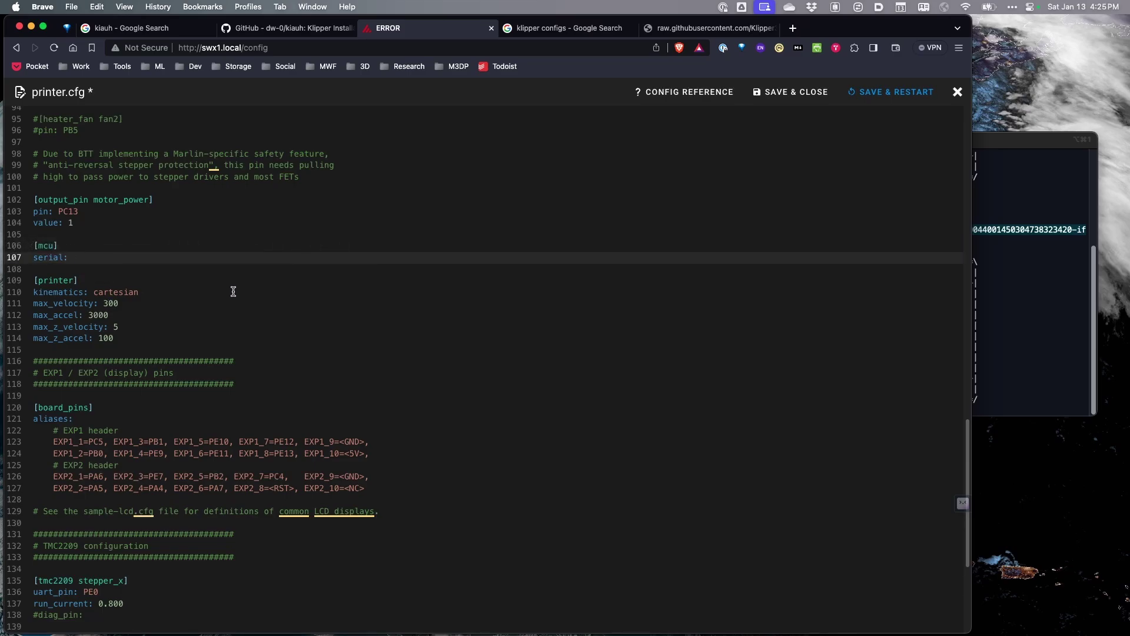
pyautogui.press('super+v')
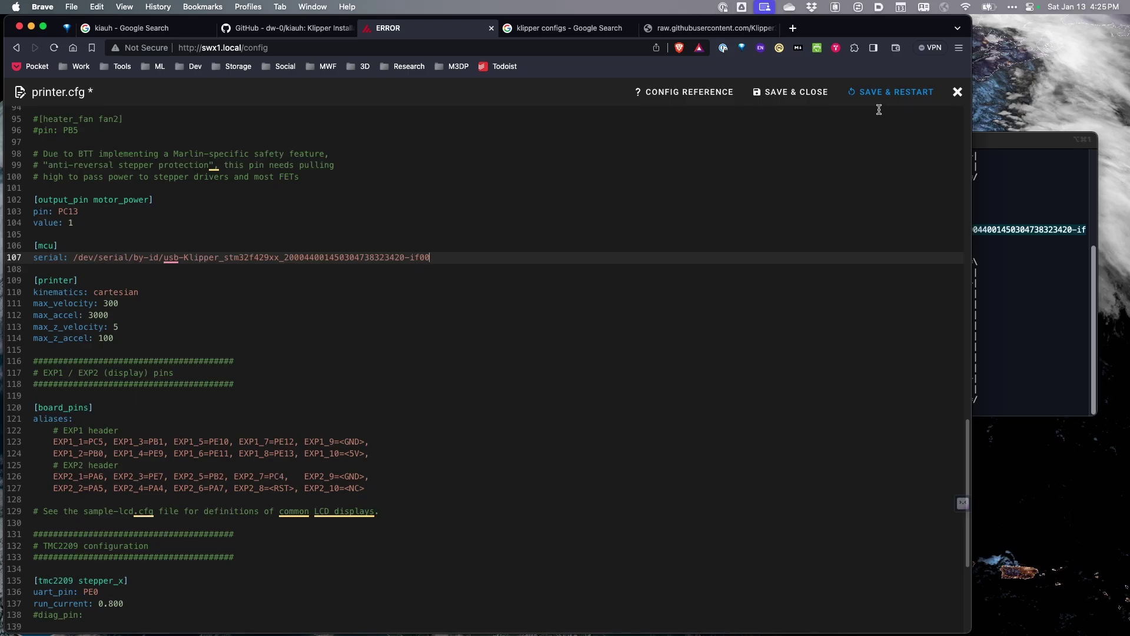
# Save printer.cfg with a restart and check the MCU and component status on the machine page
pyautogui.click(882, 95)
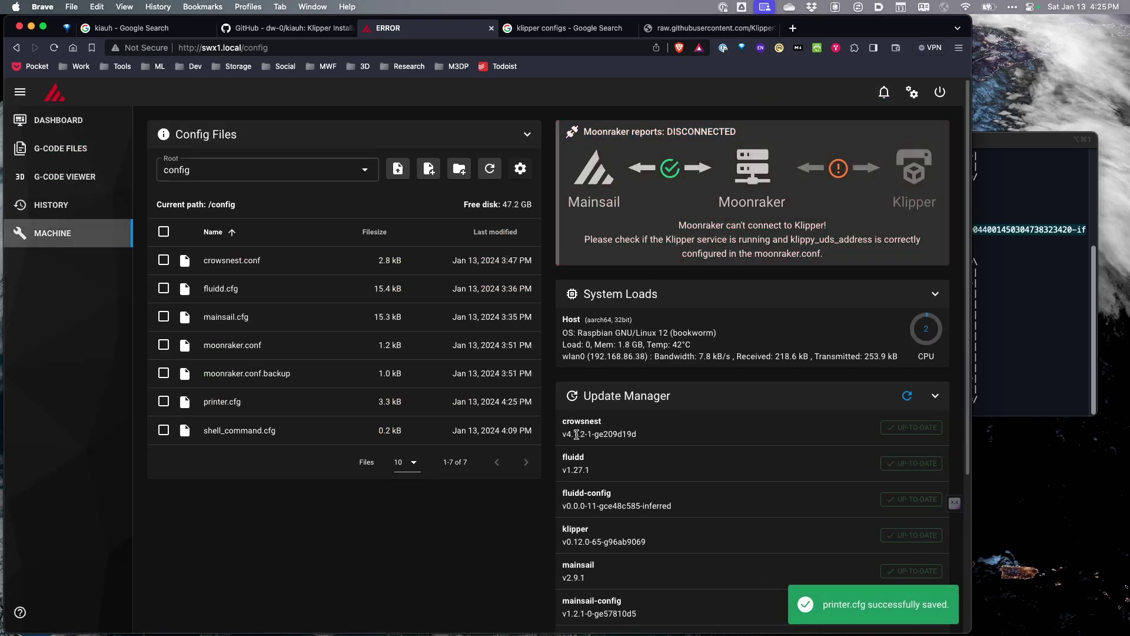
pyautogui.scroll(-1, 722, 323)
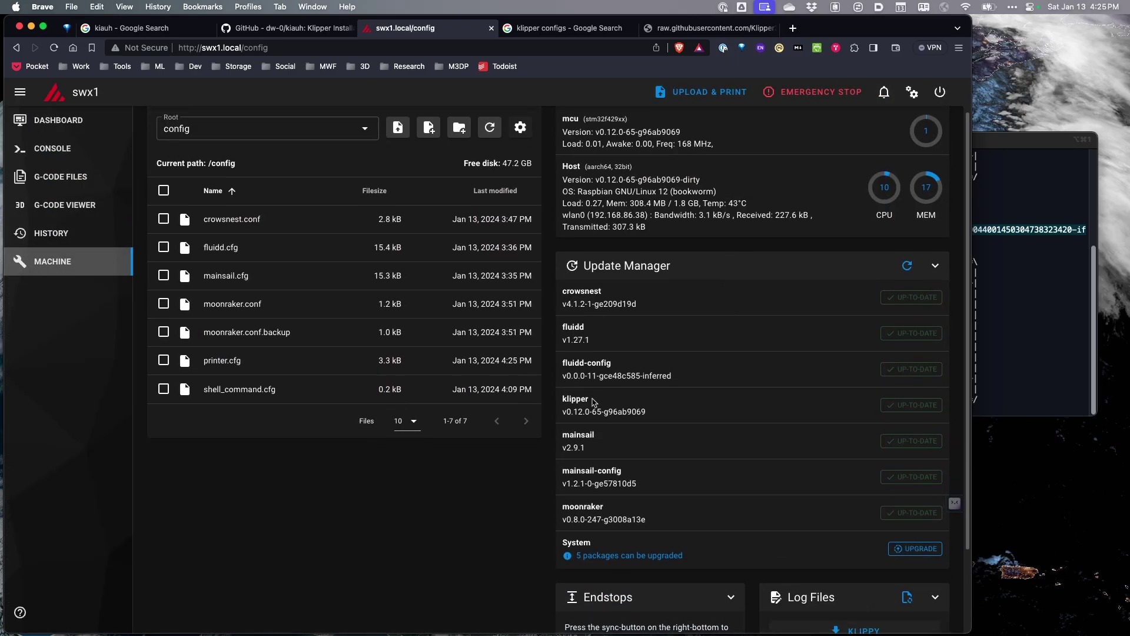
pyautogui.scroll(1, 479, 358)
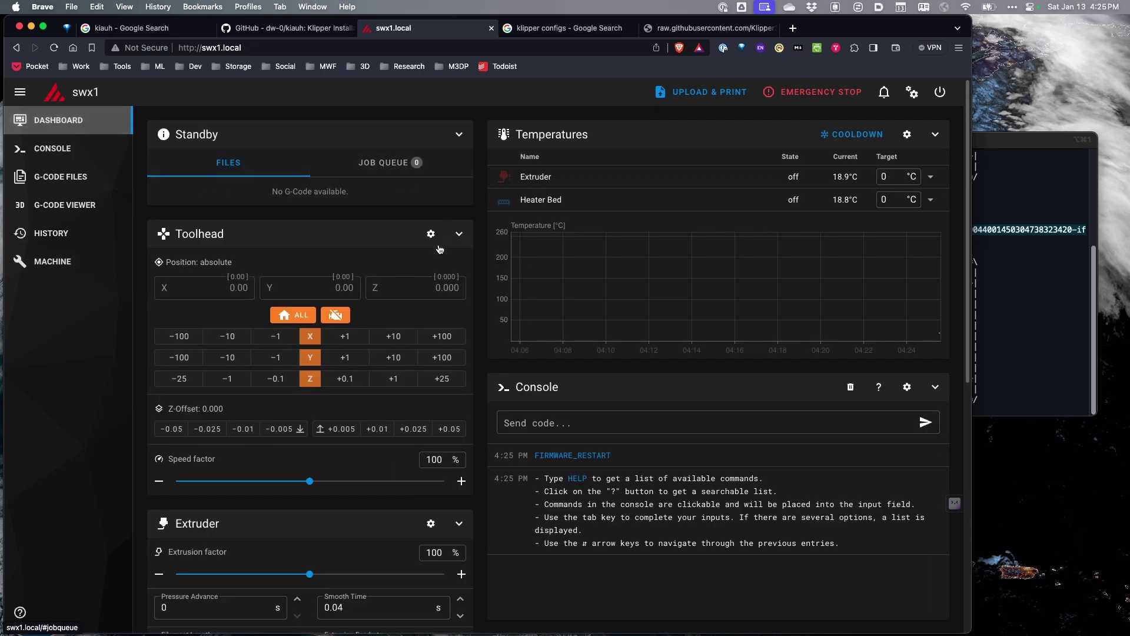